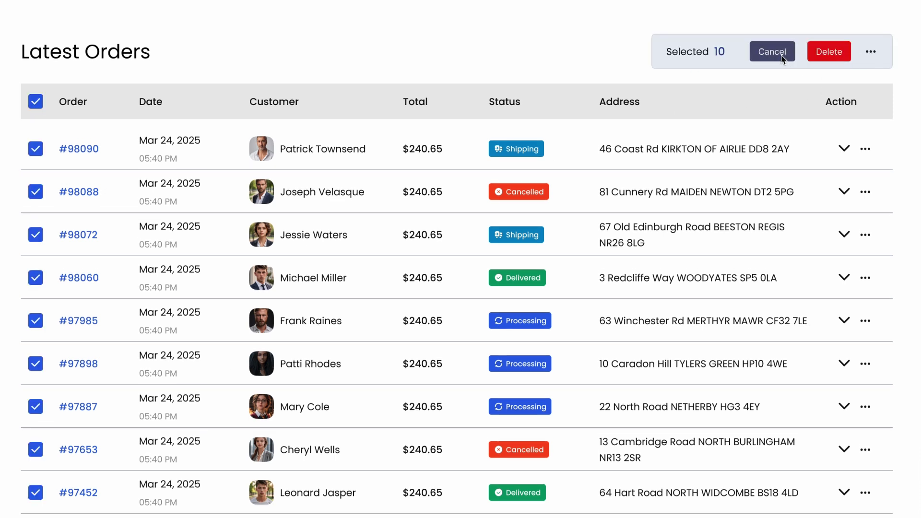
Test the order table prototype by toggling the select-all checkbox and the checkboxes of the first three order rows
left_click(37, 101)
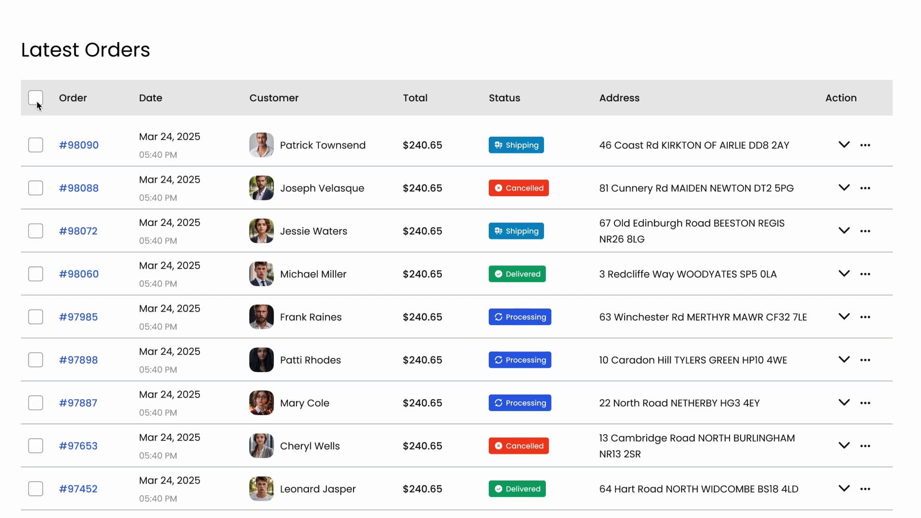
left_click(36, 101)
left_click(36, 149)
left_click(35, 192)
left_click(36, 234)
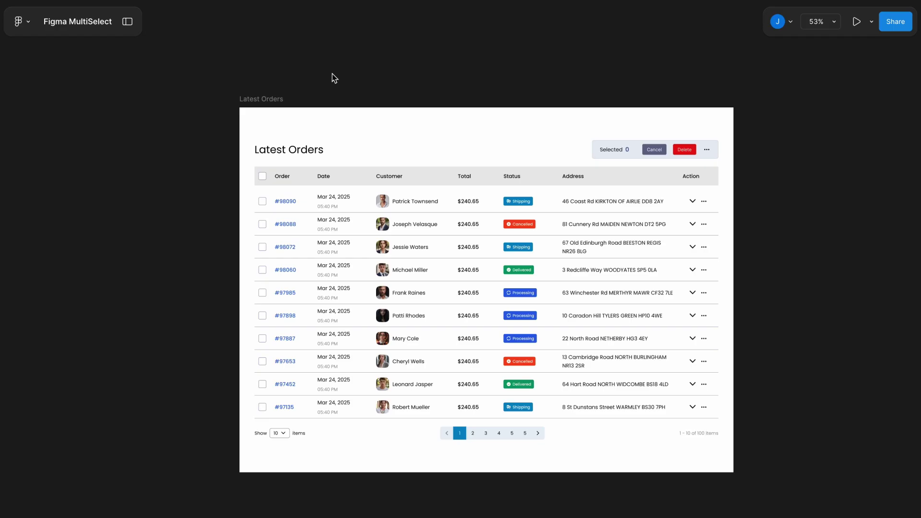
Examine the Latest Orders frame's table, the action icons in its rows and the selection bar with Cancel and Delete
key("shift+2")
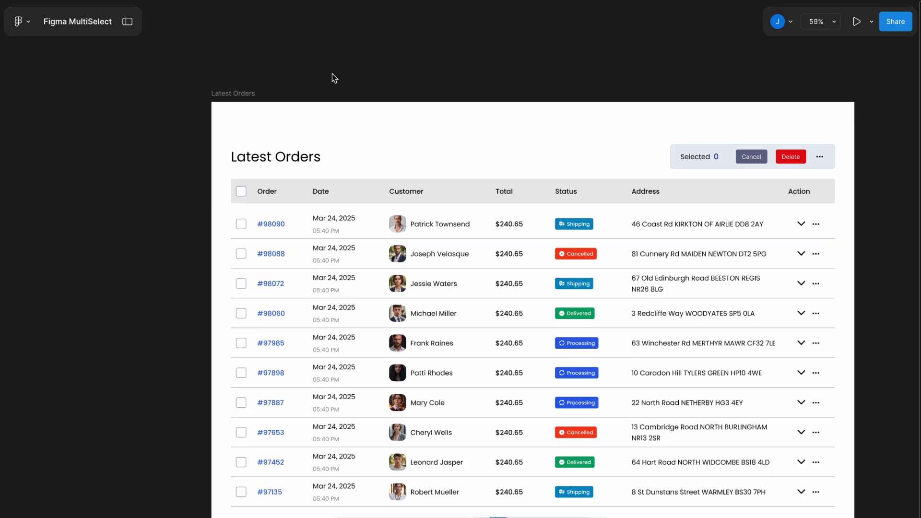
scroll(332, 74, "down", 3)
scroll(332, 73, "right", 2)
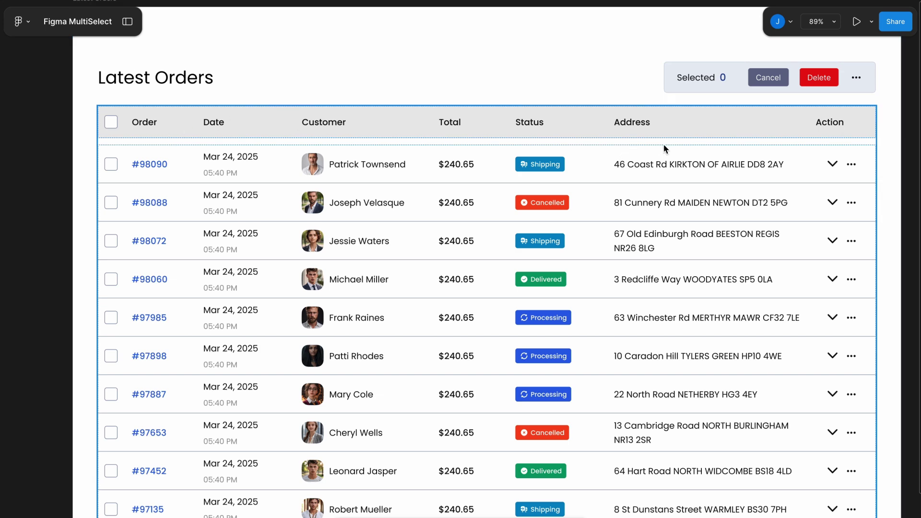
scroll(818, 155, "up", 5)
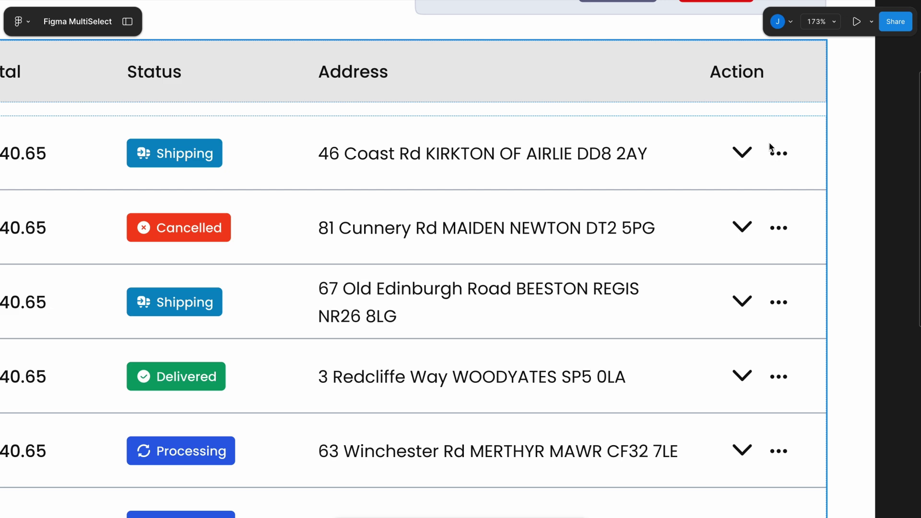
scroll(793, 163, "down", 5)
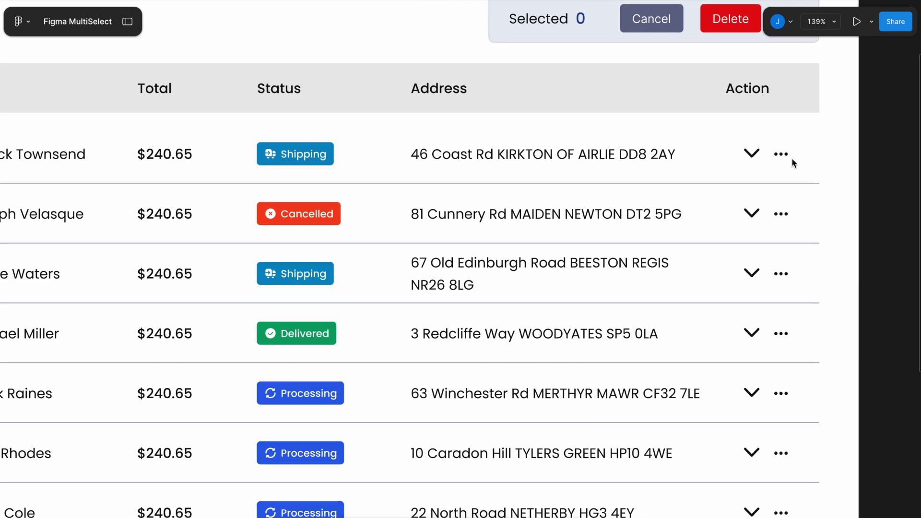
scroll(793, 164, "up", 3)
scroll(792, 163, "down", 4)
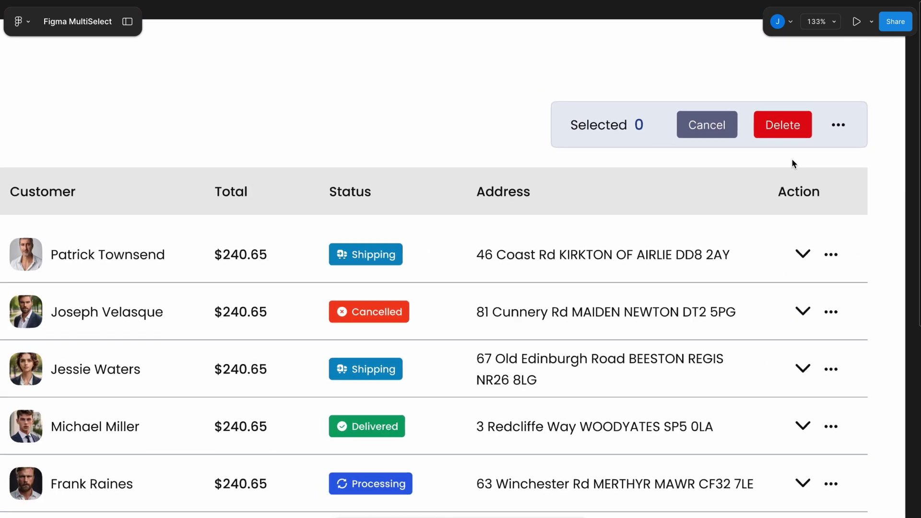
scroll(793, 163, "up", 6)
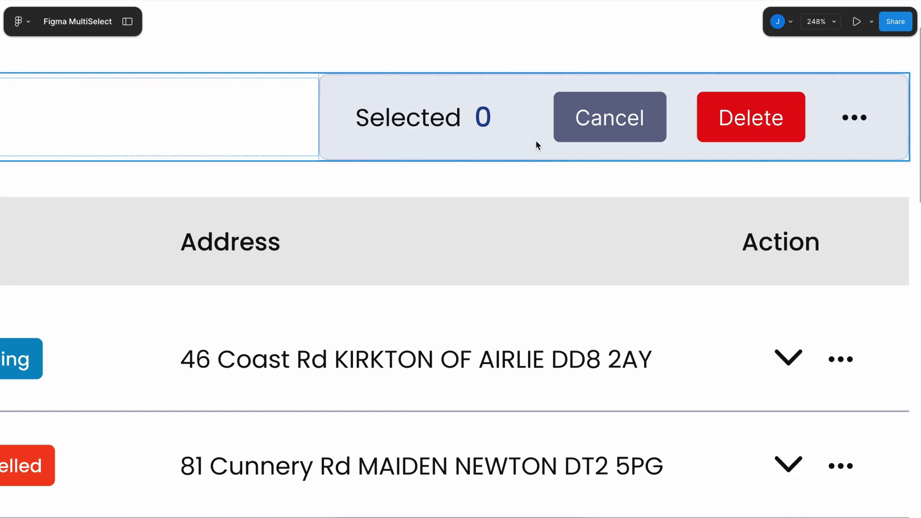
scroll(537, 141, "down", 5)
Examine the header checkbox and the row checkboxes of the Latest Orders table
scroll(536, 141, "left", 10)
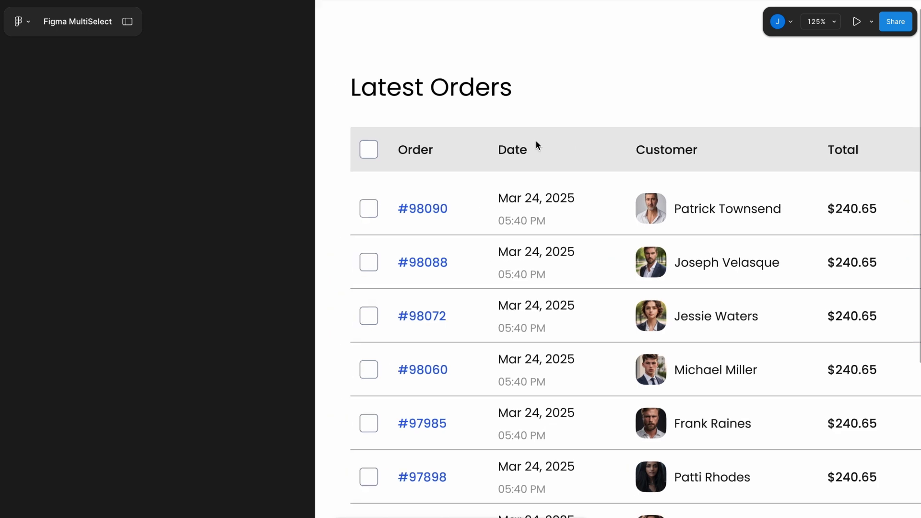
scroll(535, 141, "up", 3)
scroll(536, 144, "left", 1)
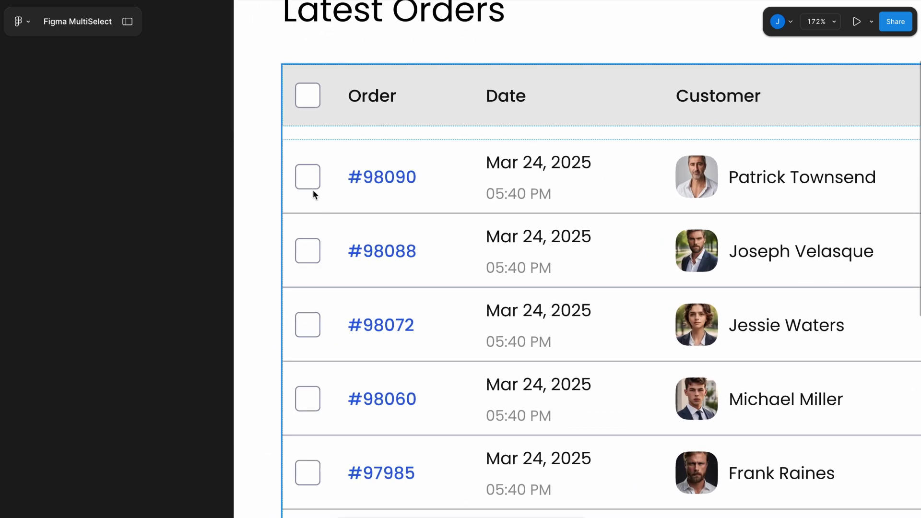
scroll(311, 114, "up", 1)
scroll(312, 114, "up", 4)
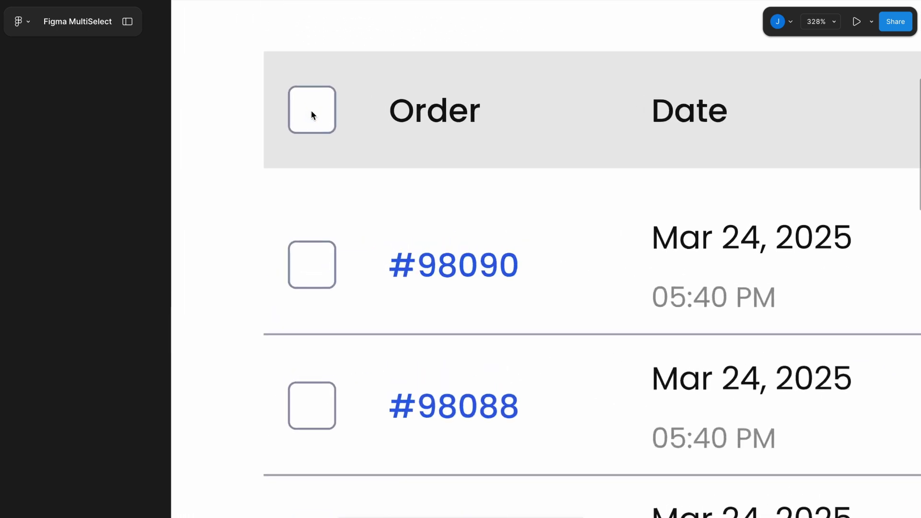
scroll(312, 114, "up", 3)
scroll(312, 114, "left", 1)
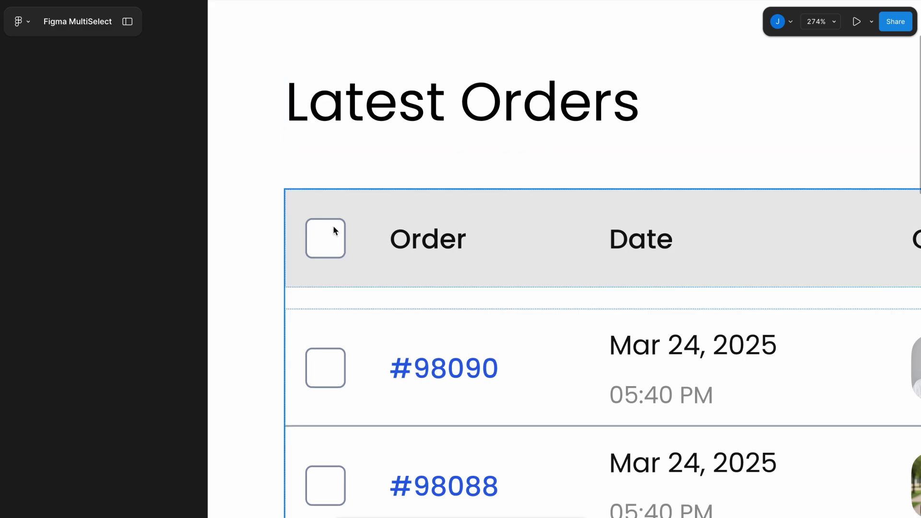
scroll(334, 230, "down", 3)
scroll(333, 228, "down", 3)
scroll(315, 113, "down", 4)
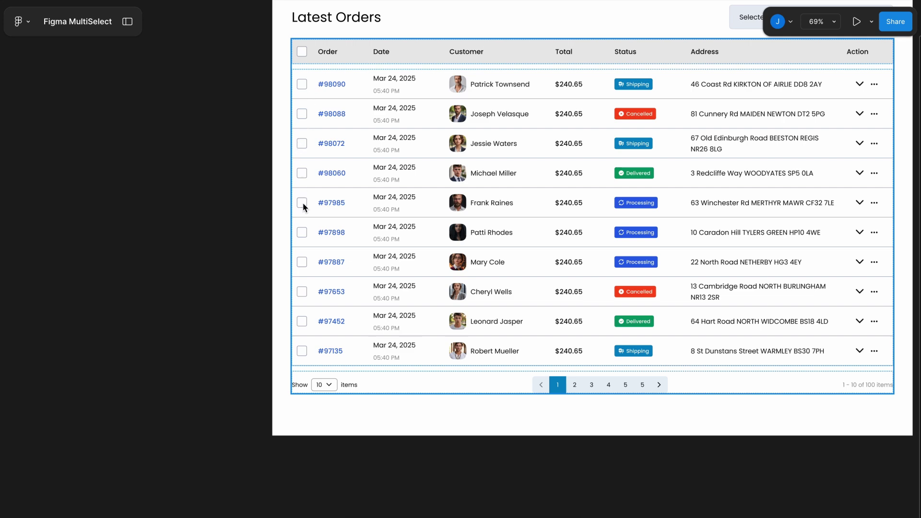
Review the full list of order rows and the Selected counter in the Latest Orders frame
scroll(305, 359, "up", 2)
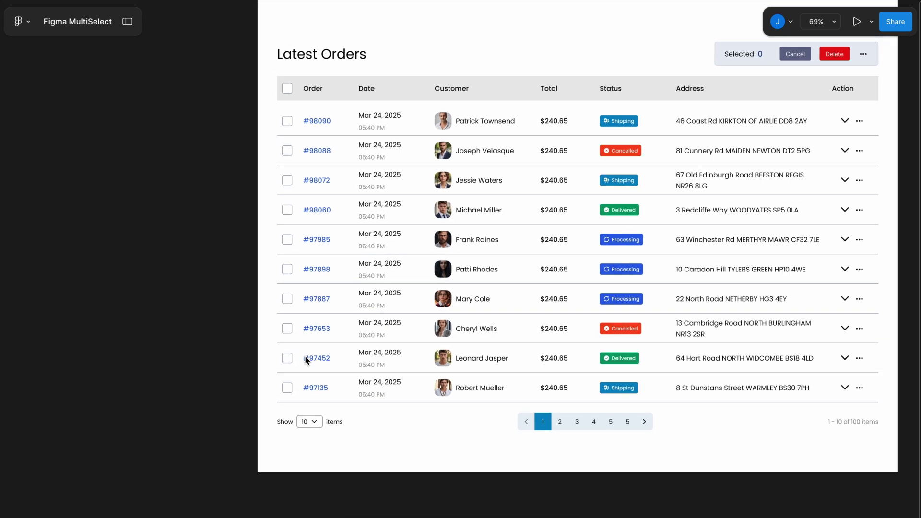
scroll(305, 359, "up", 2)
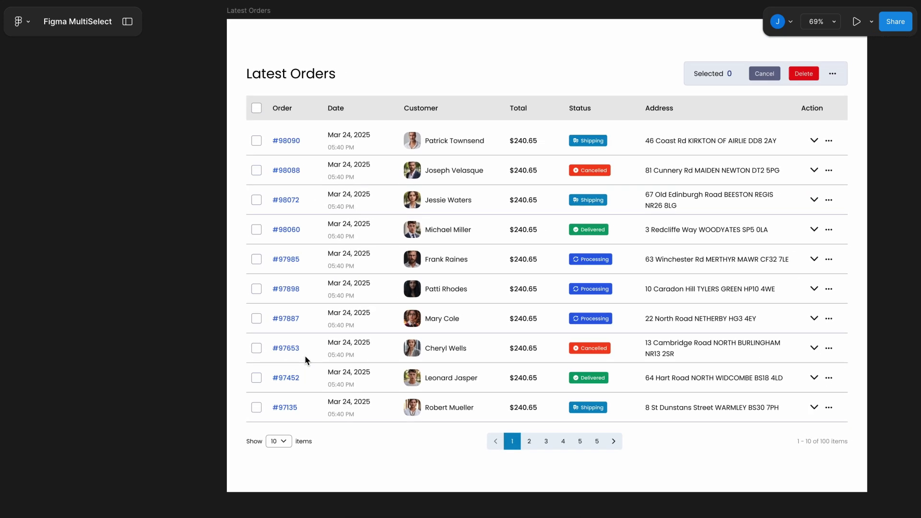
scroll(710, 105, "up", 3)
scroll(715, 93, "up", 2)
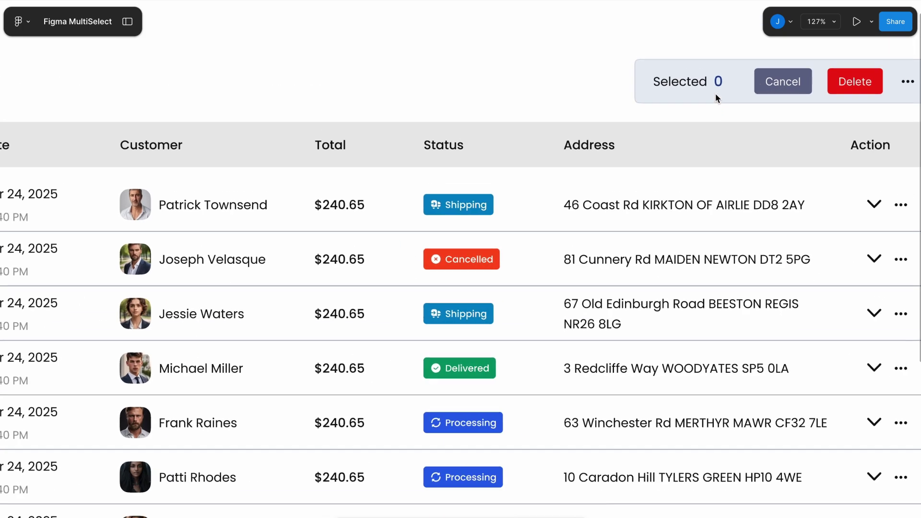
scroll(713, 96, "down", 2)
scroll(709, 98, "down", 2)
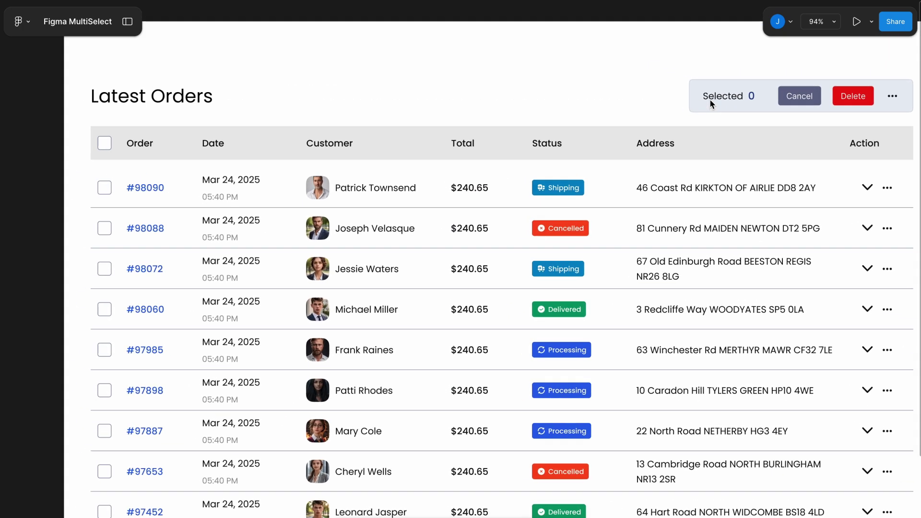
Examine the variants of the check box, select checkbox and select all component sets in the Components section
scroll(520, 158, "left", 10)
scroll(520, 157, "down", 3)
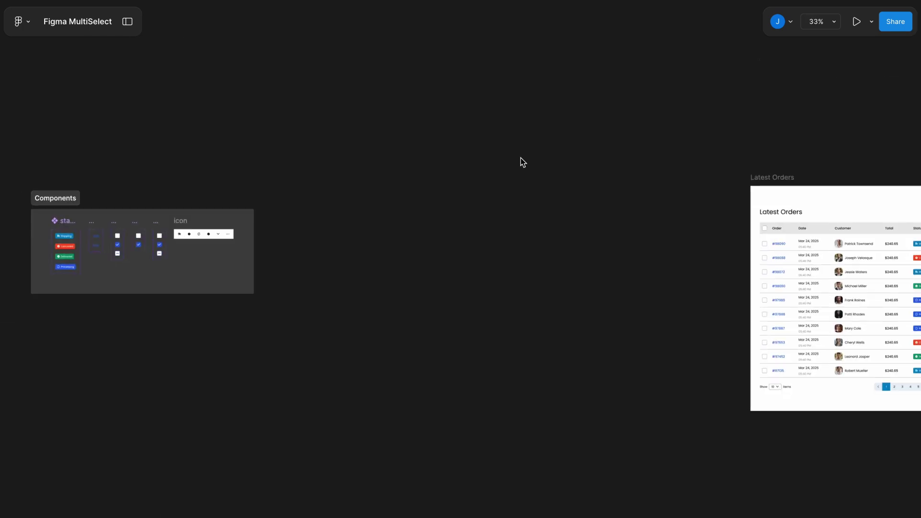
scroll(413, 224, "left", 4)
scroll(329, 229, "up", 5)
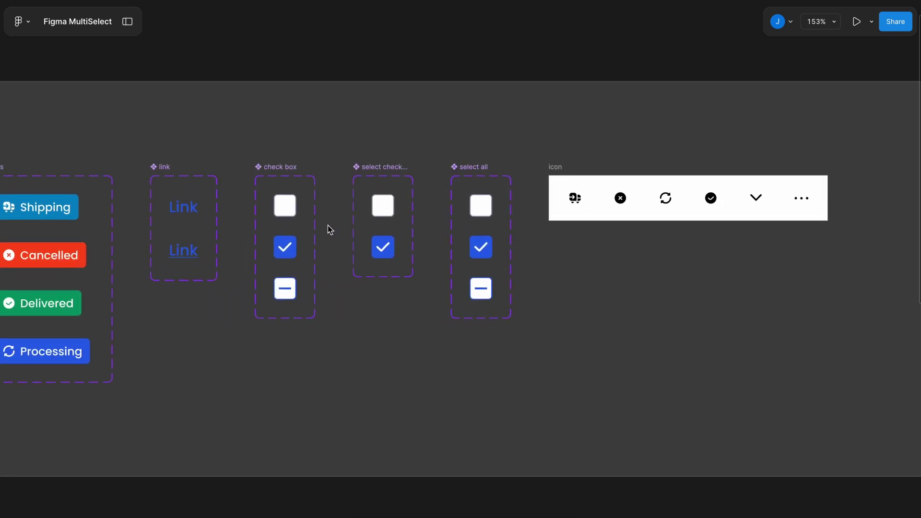
scroll(270, 136, "up", 4)
scroll(271, 137, "down", 1)
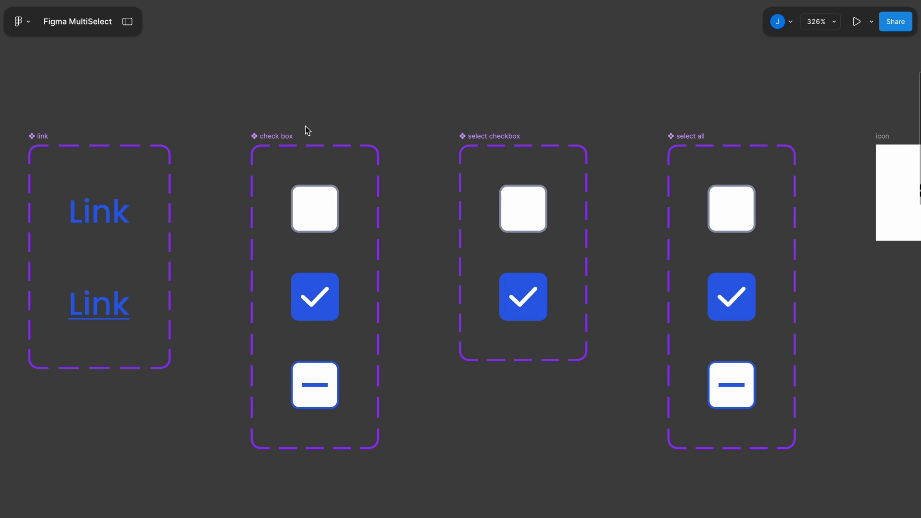
scroll(308, 131, "down", 2)
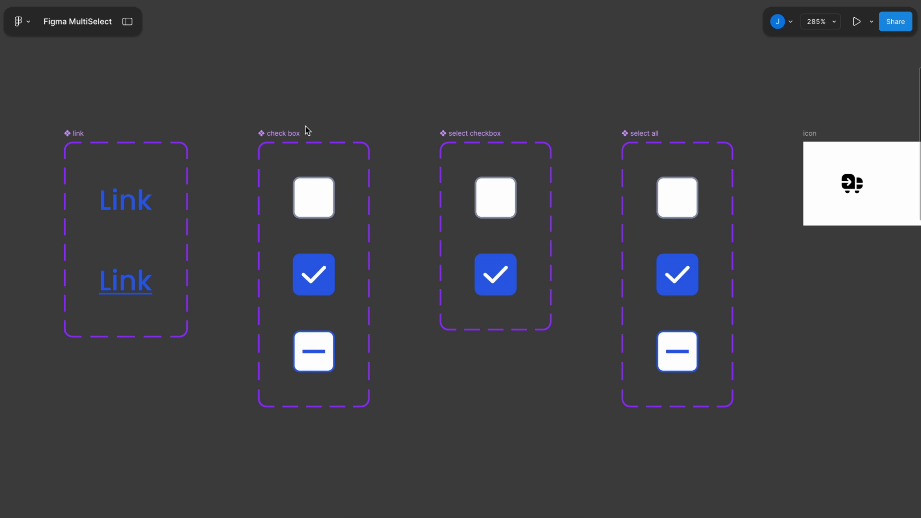
scroll(307, 130, "down", 1)
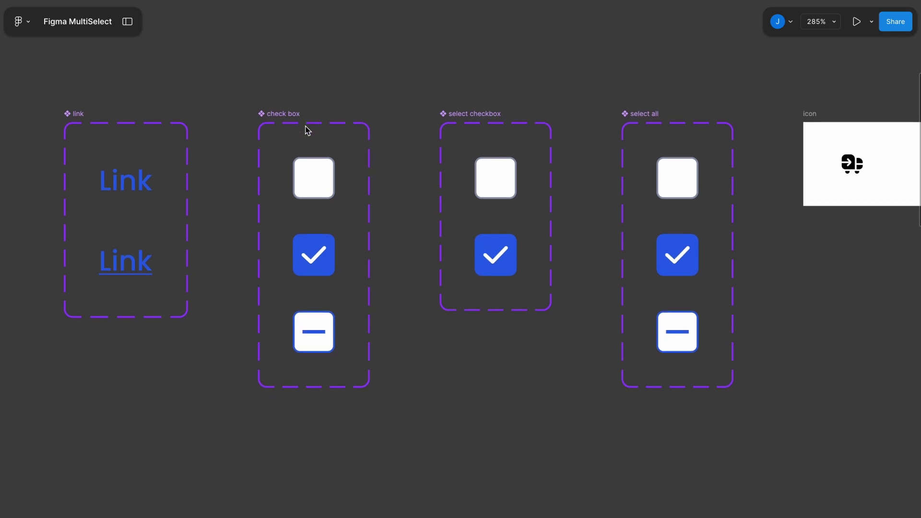
scroll(305, 128, "right", 1)
scroll(370, 127, "right", 3)
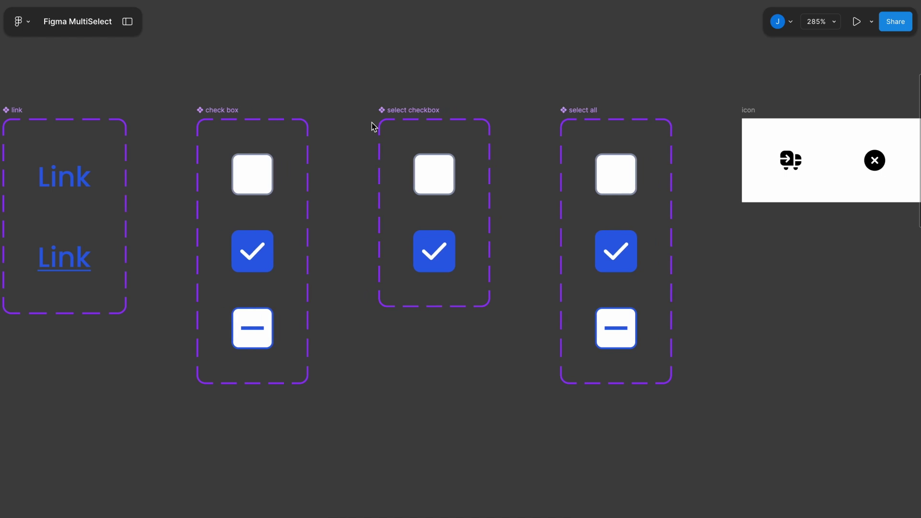
Select the select checkbox component set and inspect its active property
scroll(373, 127, "right", 2)
left_click(375, 127)
scroll(376, 125, "right", 3)
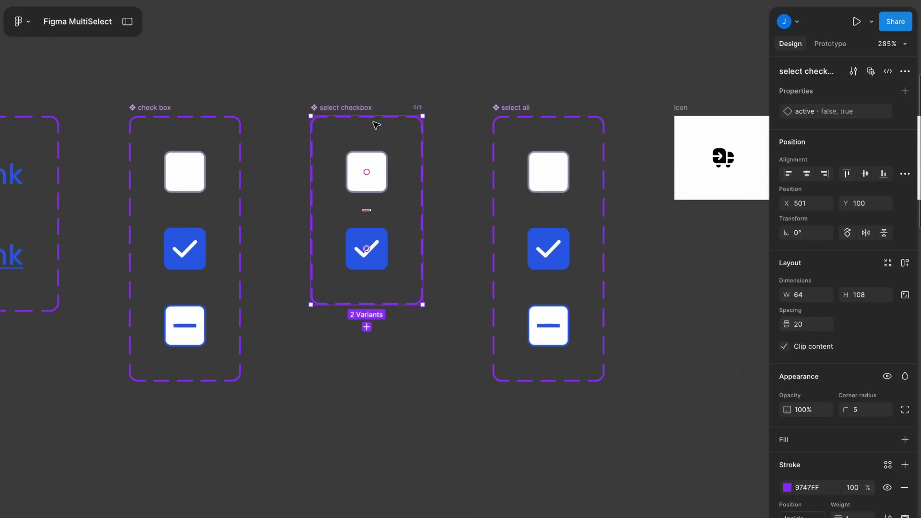
scroll(376, 126, "right", 1)
scroll(376, 125, "right", 1)
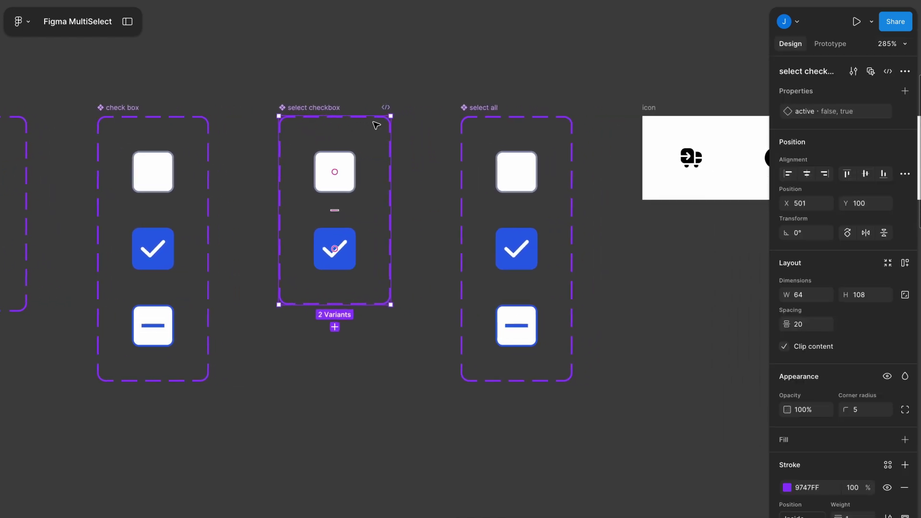
mouse_move(808, 120)
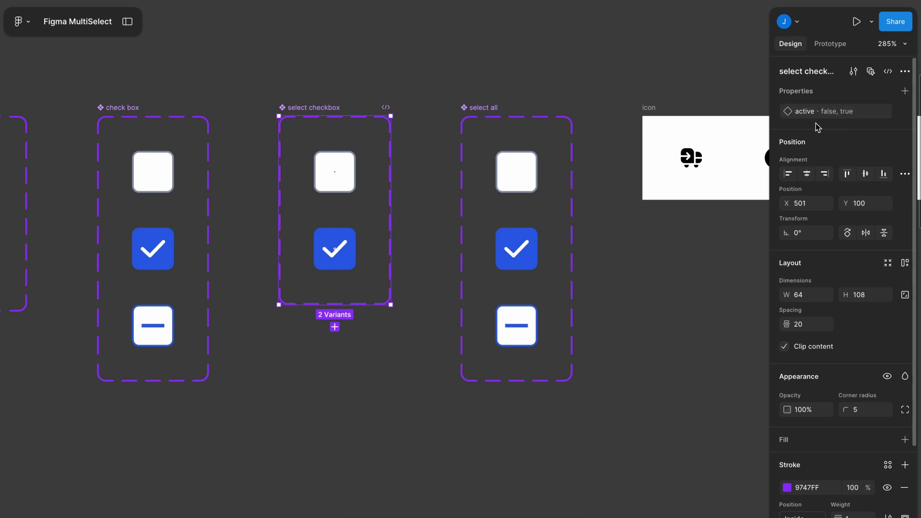
scroll(639, 158, "right", 2)
scroll(639, 159, "down", 1)
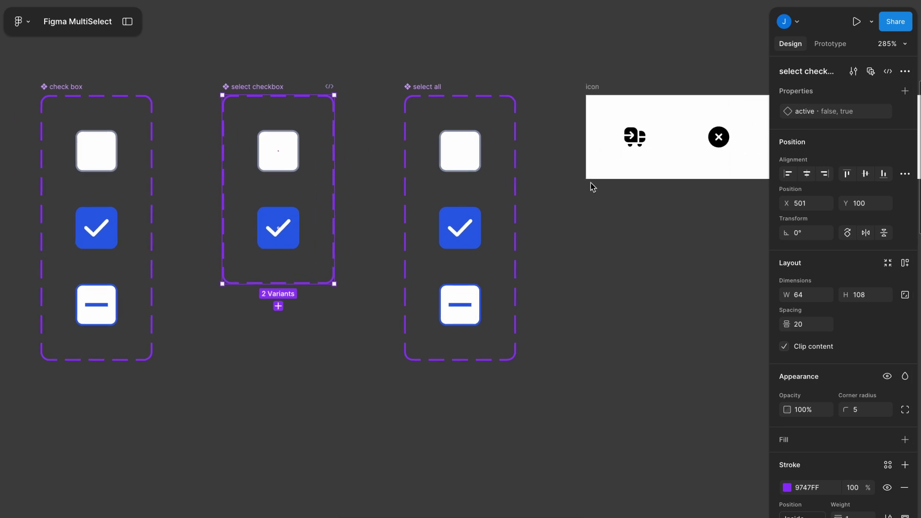
left_click(574, 189)
Select the select all component set and inspect its Property 1 and neutral properties
scroll(574, 188, "right", 2)
scroll(575, 189, "up", 1)
left_click(396, 99)
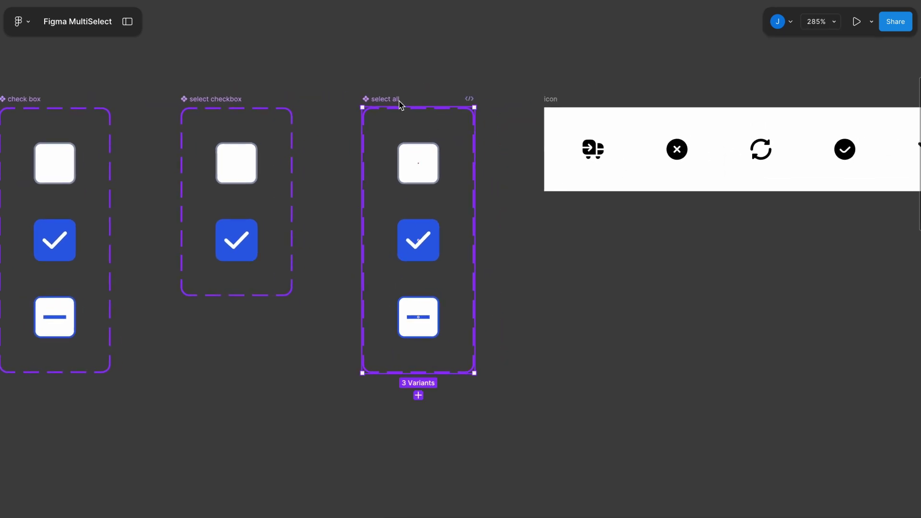
scroll(416, 246, "up", 3)
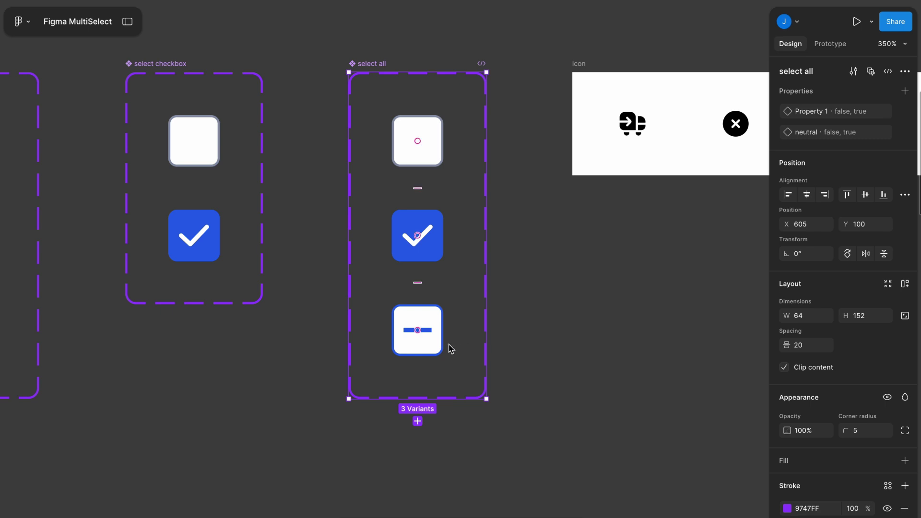
scroll(450, 347, "up", 1)
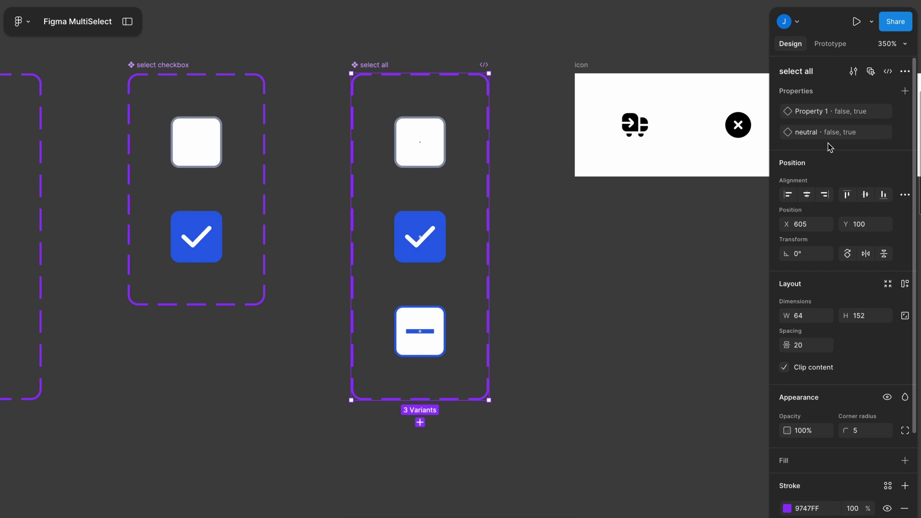
left_click(614, 293)
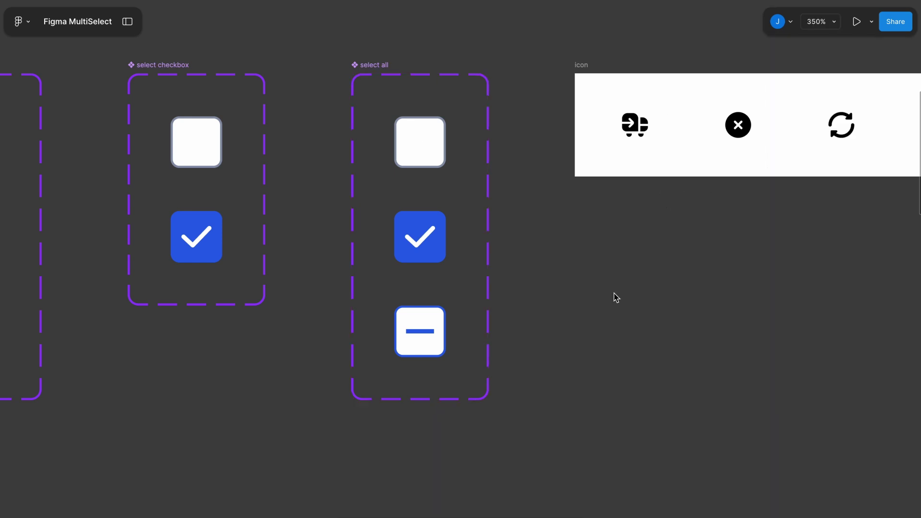
Open the file's local variables and look through the row variables in Collection 1
scroll(614, 293, "right", 1)
scroll(614, 292, "up", 1)
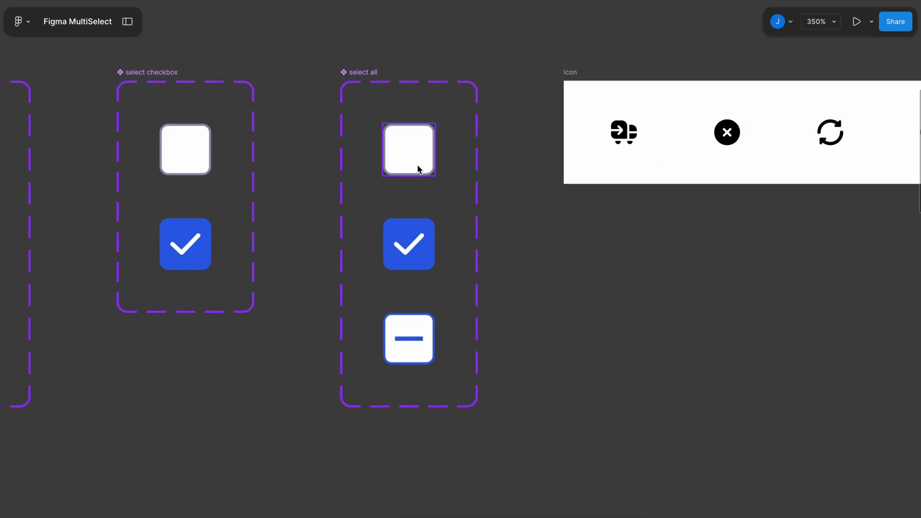
key("shift+backslash")
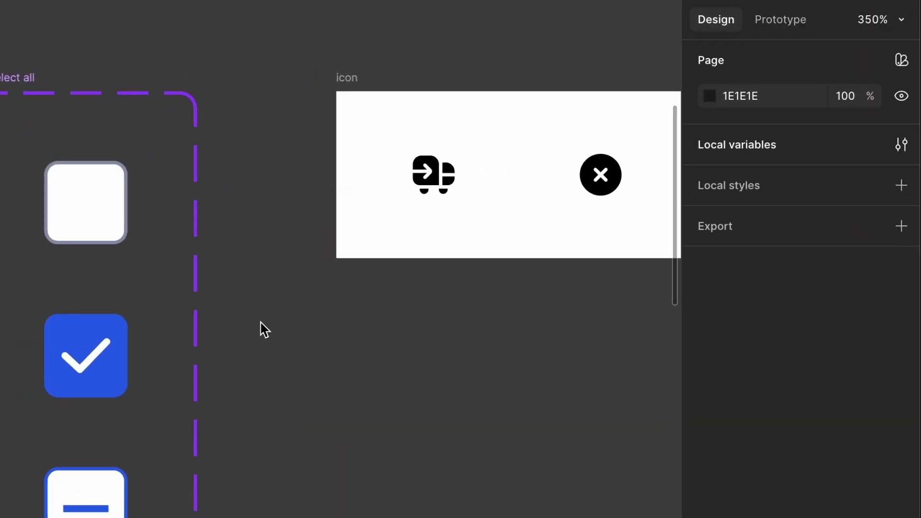
scroll(240, 354, "right", 3)
scroll(241, 353, "up", 1)
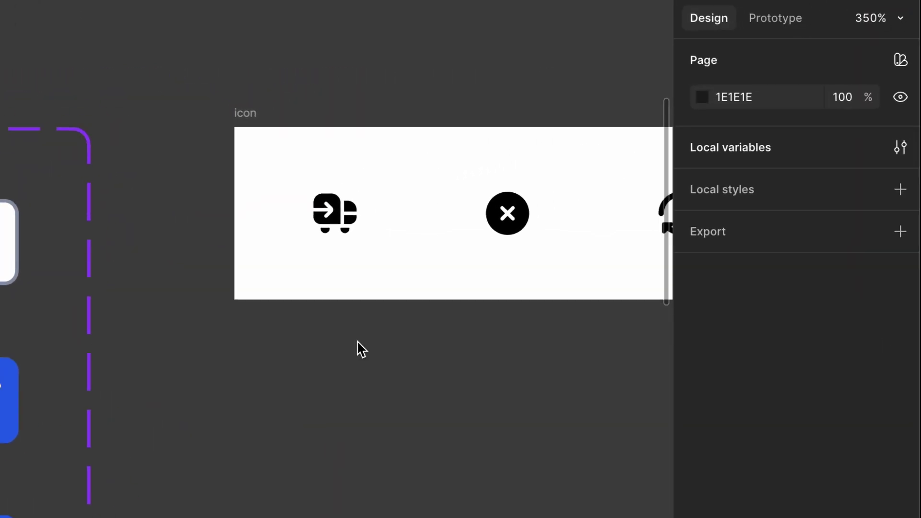
left_click(900, 148)
left_click_drag(561, 95, 501, 93)
scroll(487, 180, "down", 2)
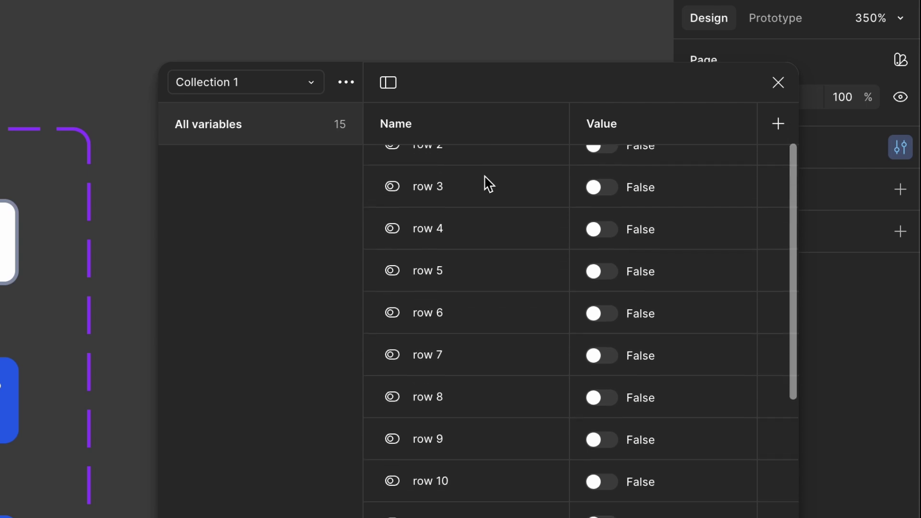
Try switching the row 6 variable to true and back to false while looking through the row variables
scroll(496, 475, "up", 2)
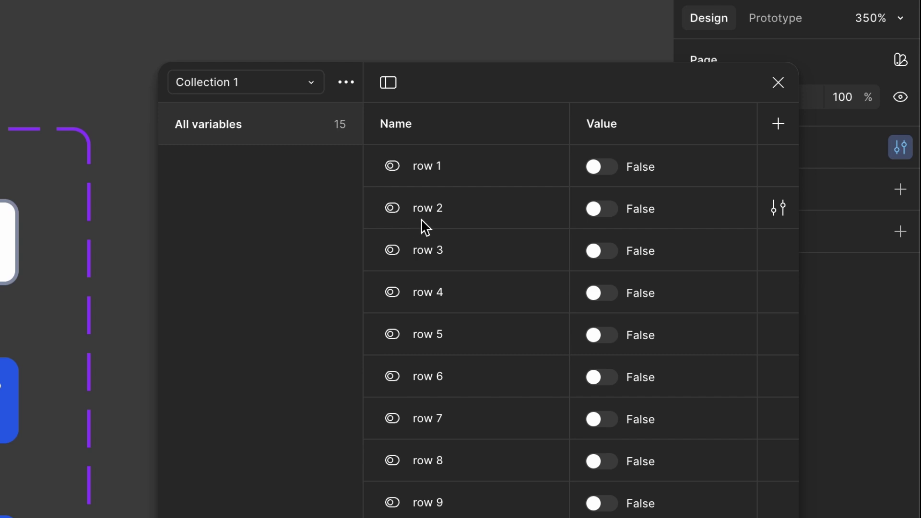
scroll(425, 227, "down", 1)
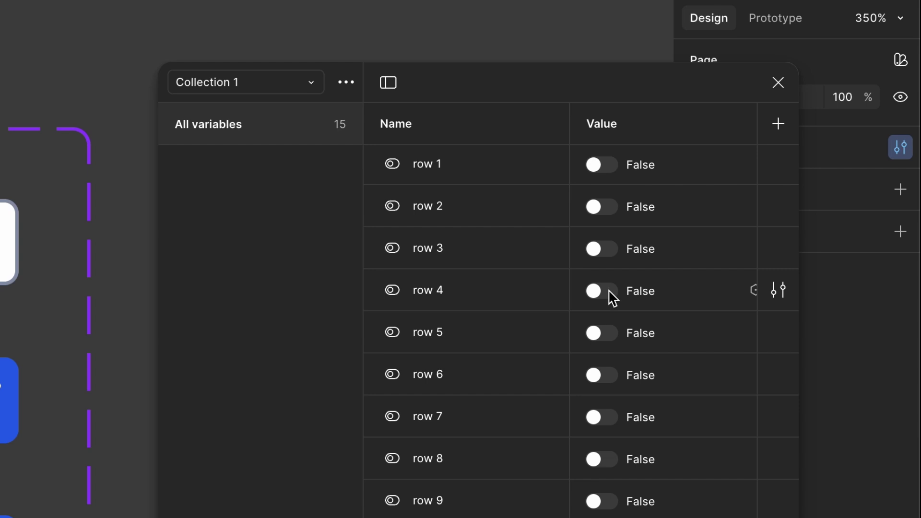
scroll(611, 294, "down", 3)
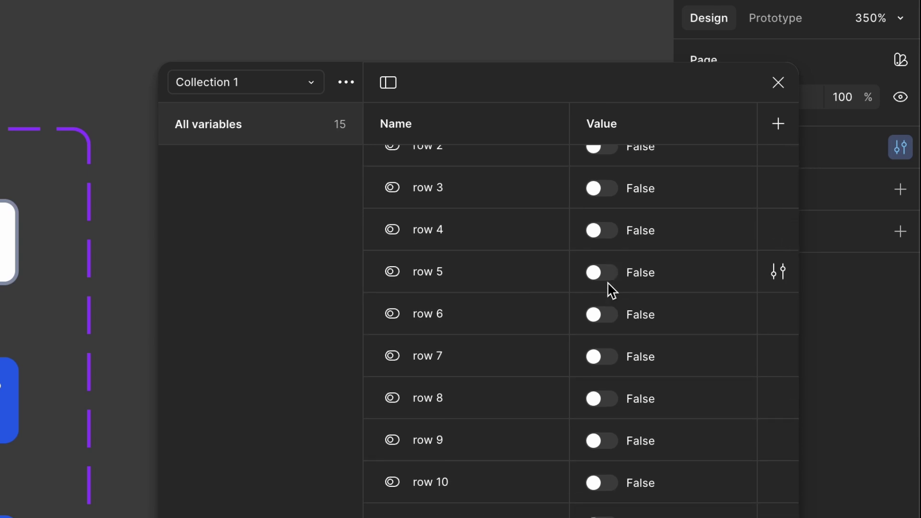
left_click(608, 282)
left_click(608, 308)
left_click(608, 308)
scroll(613, 355, "down", 2)
scroll(614, 361, "down", 1)
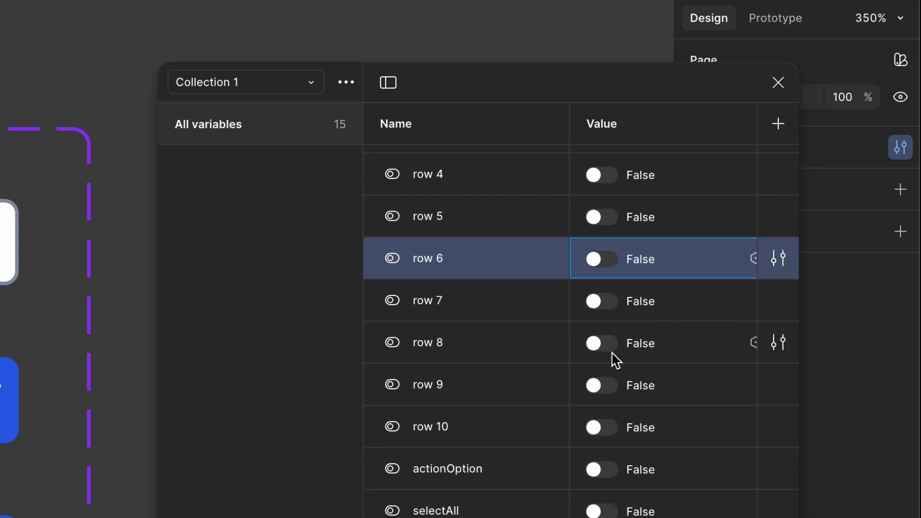
Try switching the selectAll and selectNuetral variables to true and back to false
scroll(616, 360, "down", 3)
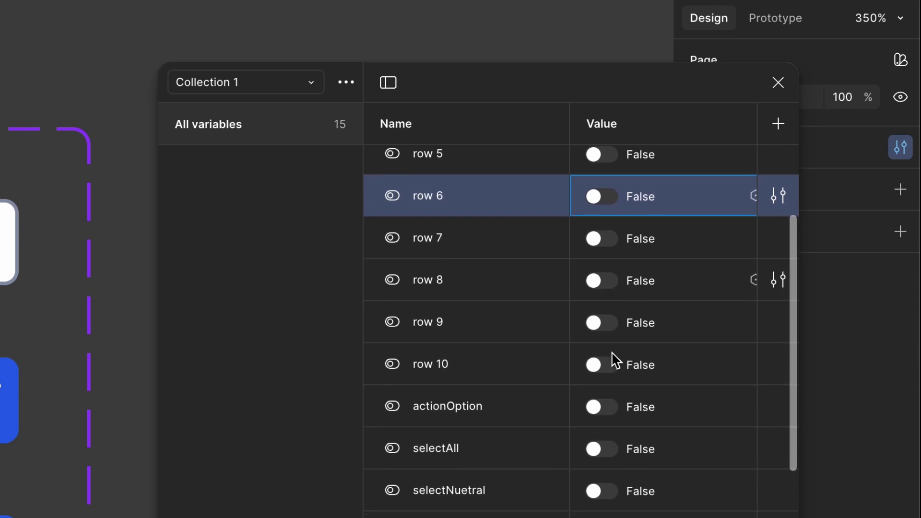
scroll(615, 359, "down", 2)
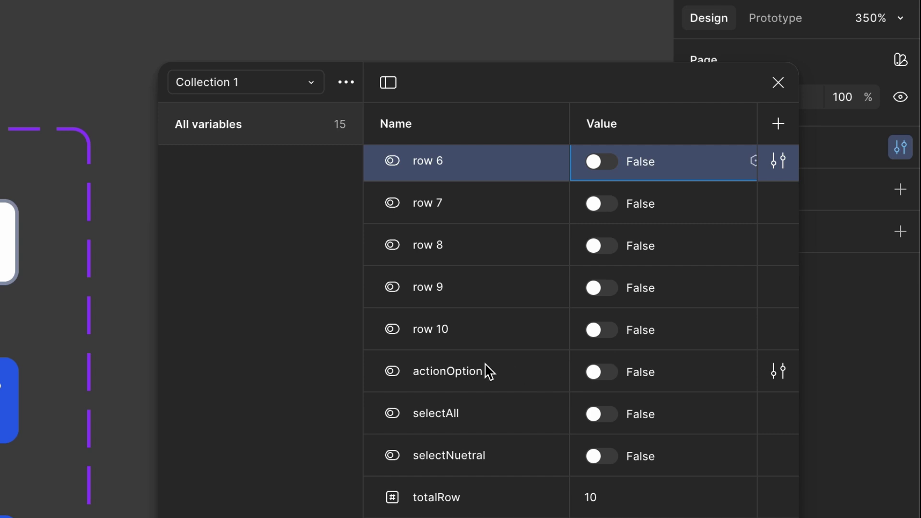
scroll(485, 365, "down", 1)
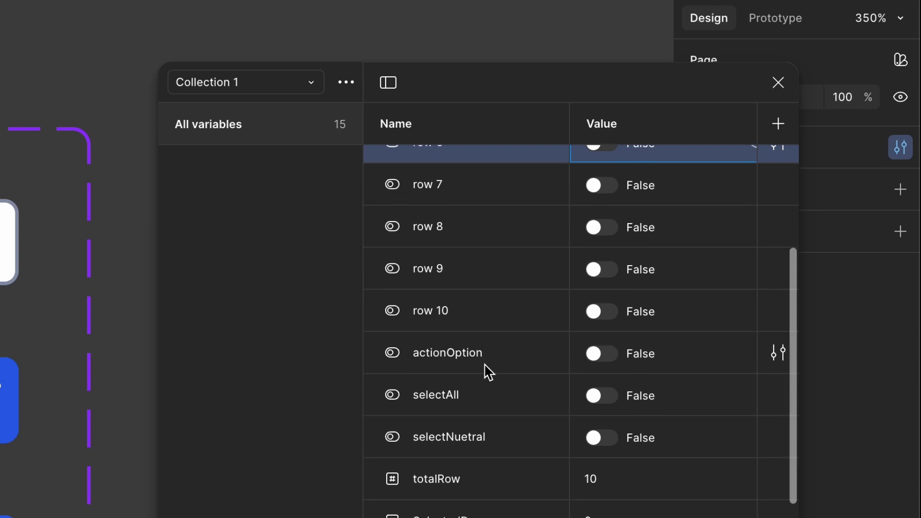
scroll(600, 362, "down", 1)
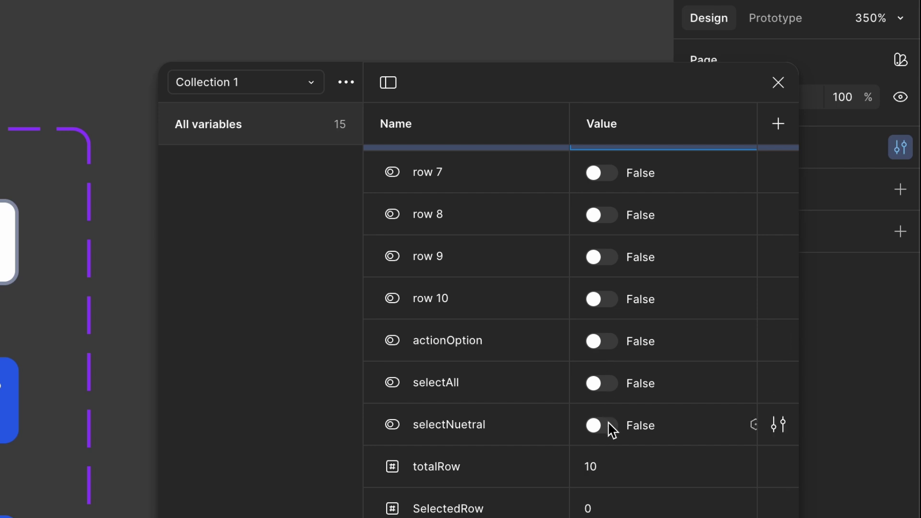
left_click(607, 387)
left_click(608, 422)
left_click(612, 432)
left_click(610, 431)
left_click(608, 386)
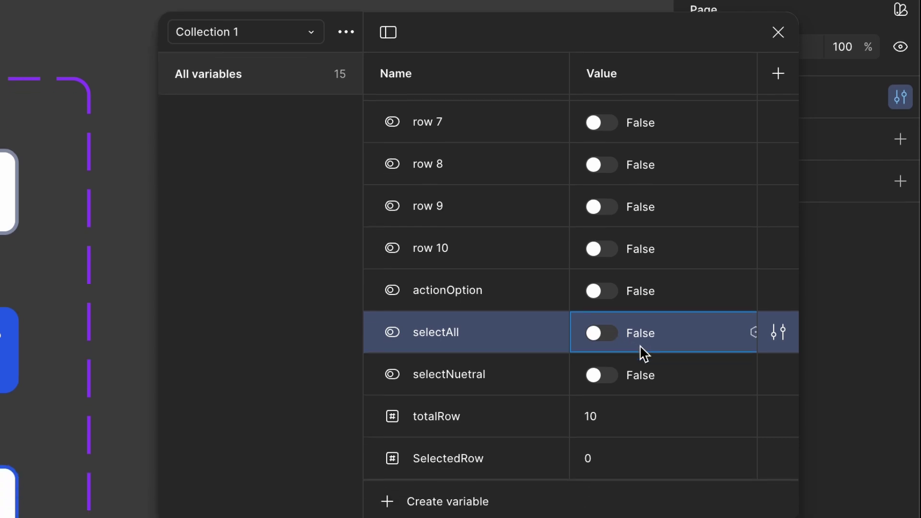
Try 0 as the value of the totalRow variable and set it back to 10
left_click(604, 422)
left_click(600, 371)
key("BackSpace")
type("0")
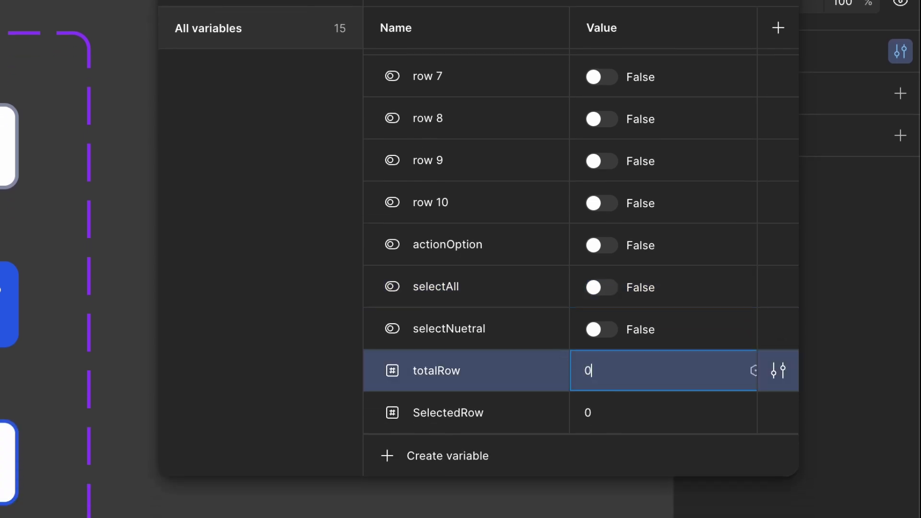
key("BackSpace")
type("10")
key("Return")
left_click(536, 405)
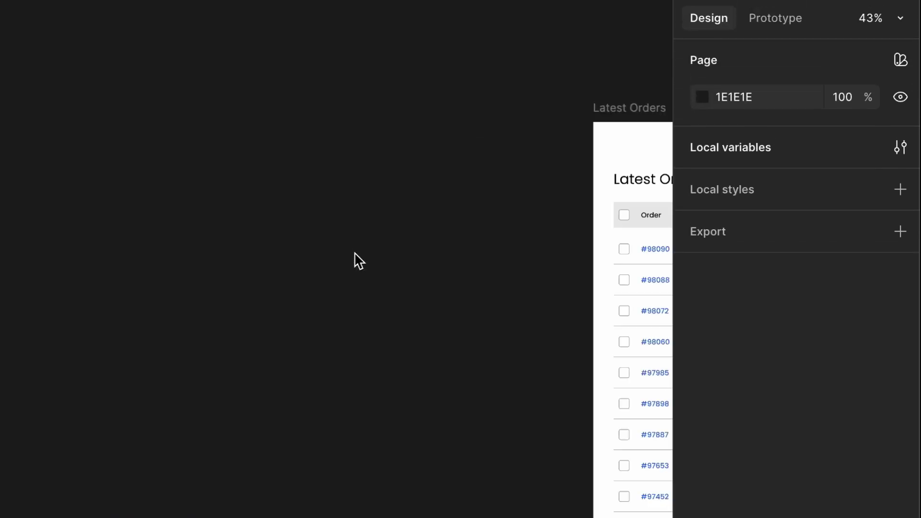
Bind the active property of the checkbox in the first order row to the row 1 variable
scroll(181, 265, "up", 10)
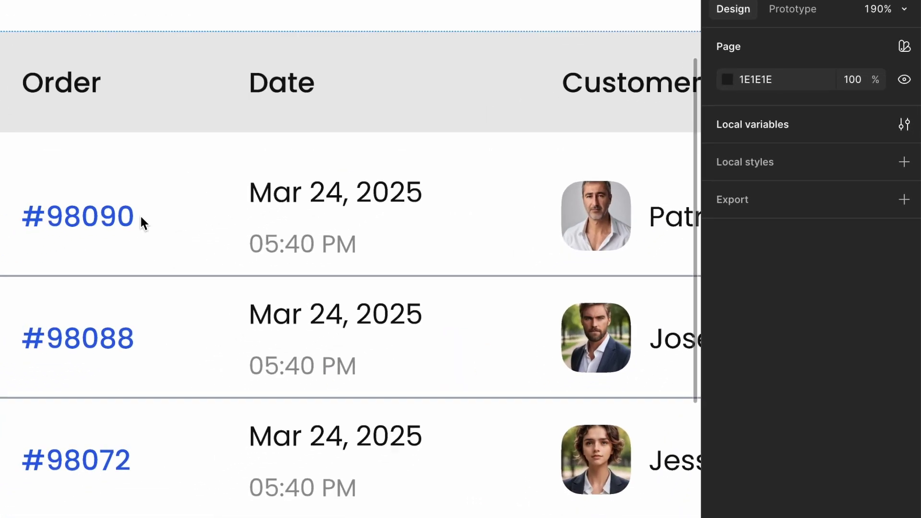
left_click(134, 189)
left_click(64, 188)
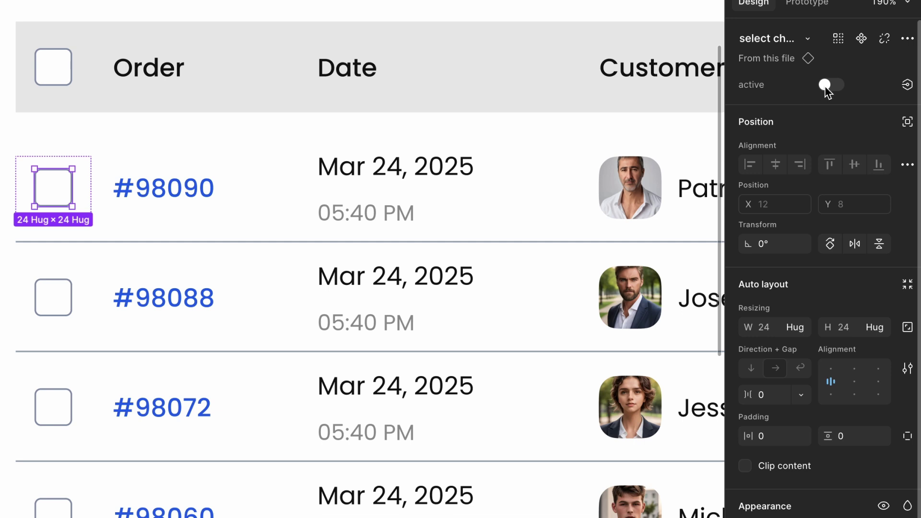
left_click(907, 89)
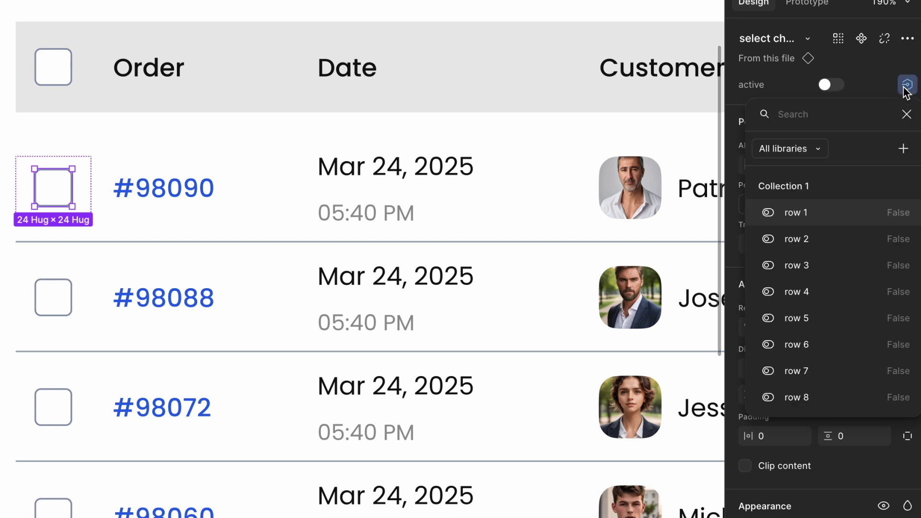
left_click(807, 212)
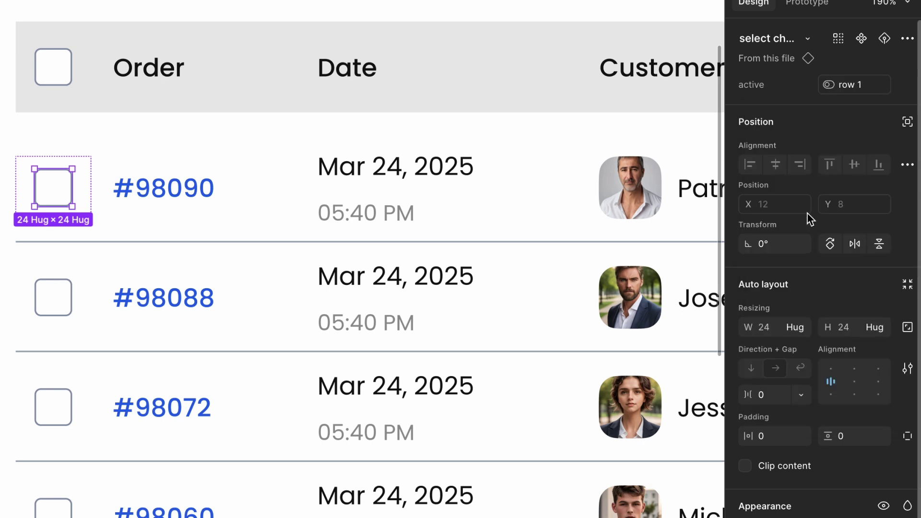
Bind the active property of the second order row's checkbox to the row 2 variable
scroll(268, 267, "down", 2)
left_click(144, 254)
left_click(124, 252)
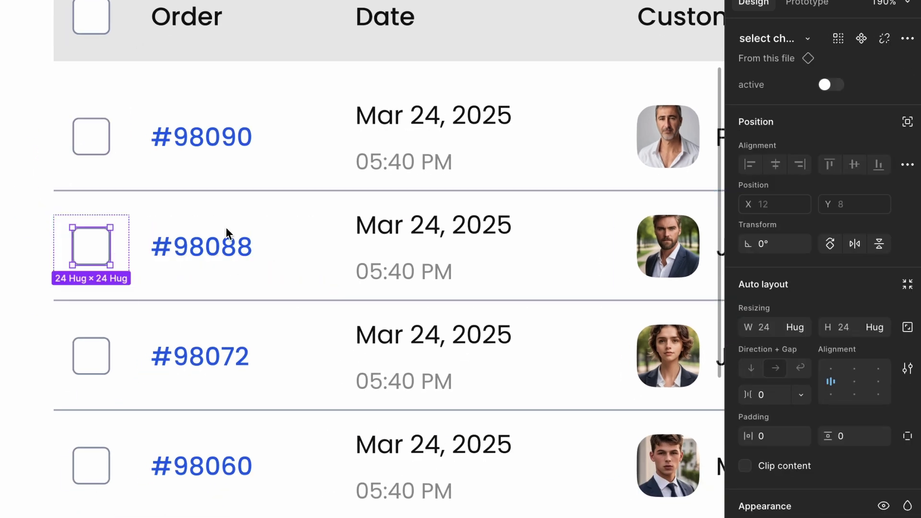
left_click(907, 87)
left_click(813, 240)
Bind the active property of the third order row's checkbox to the row 3 variable
left_click(89, 357)
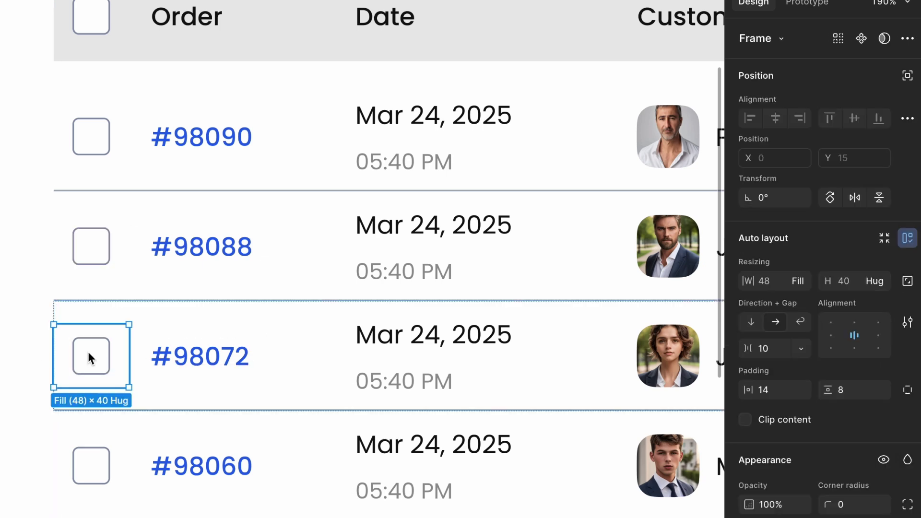
left_click(89, 358)
left_click(907, 86)
left_click(812, 265)
Bind the active property of the fourth order row's checkbox to the row 4 variable
scroll(383, 376, "down", 2)
left_click(257, 386)
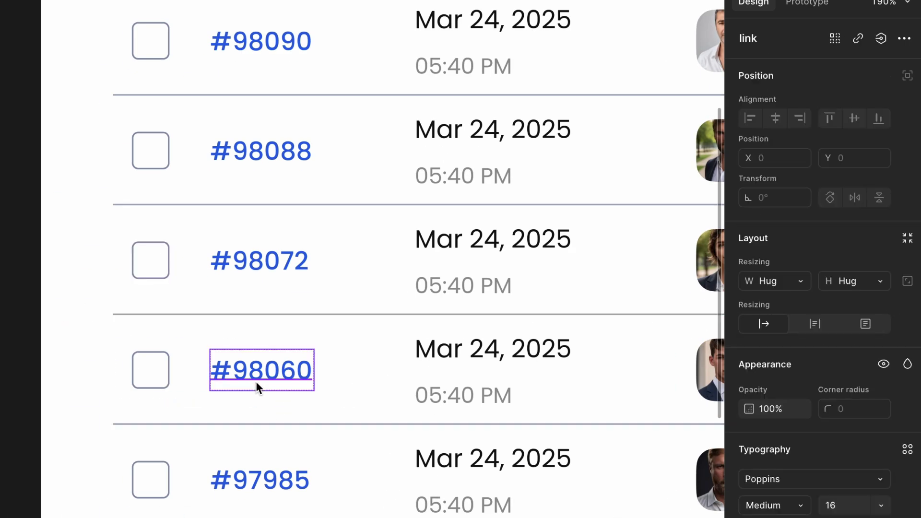
left_click(184, 367)
left_click(906, 86)
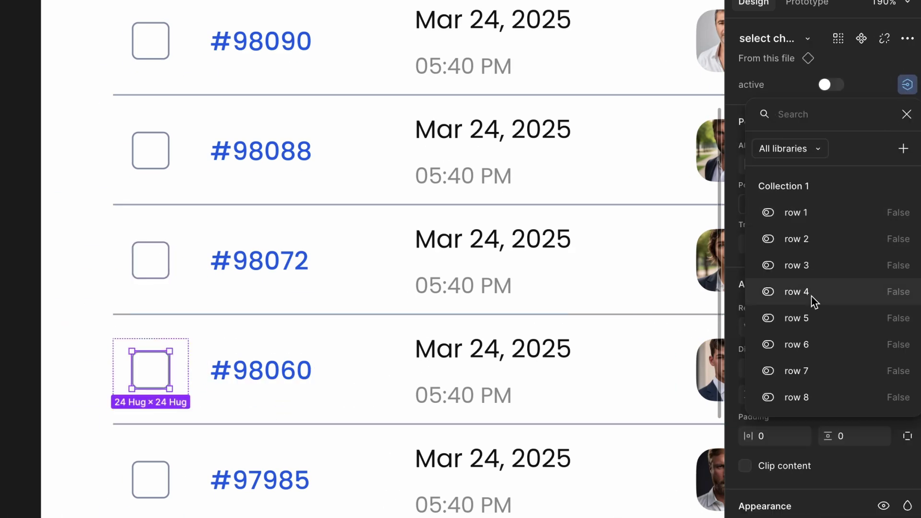
left_click(811, 292)
Bind the active property of the fifth order row's checkbox to the row 5 variable
scroll(307, 257, "down", 3)
left_click(203, 407)
left_click(204, 408)
left_click(906, 85)
left_click(815, 316)
Bind the active property of the sixth order row's checkbox to the row 6 variable
scroll(389, 370, "down", 3)
left_click(322, 339)
key("shift+Tab")
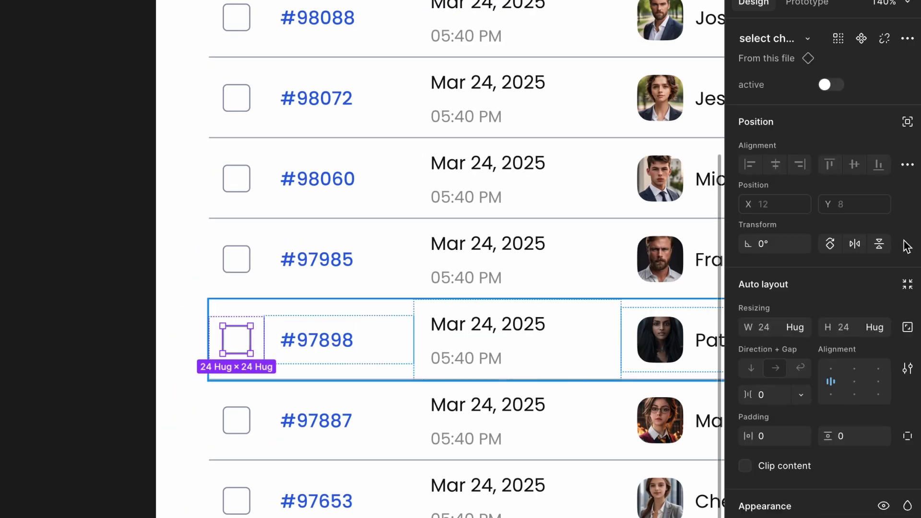
left_click(906, 85)
left_click(827, 343)
Bind the active property of the seventh order row's checkbox to the row 7 variable
scroll(359, 393, "down", 3)
left_click(331, 348)
left_click(250, 355)
left_click(906, 86)
left_click(812, 369)
Bind the active property of the eighth order row's checkbox to the row 8 variable
scroll(514, 375, "down", 3)
left_click(299, 296)
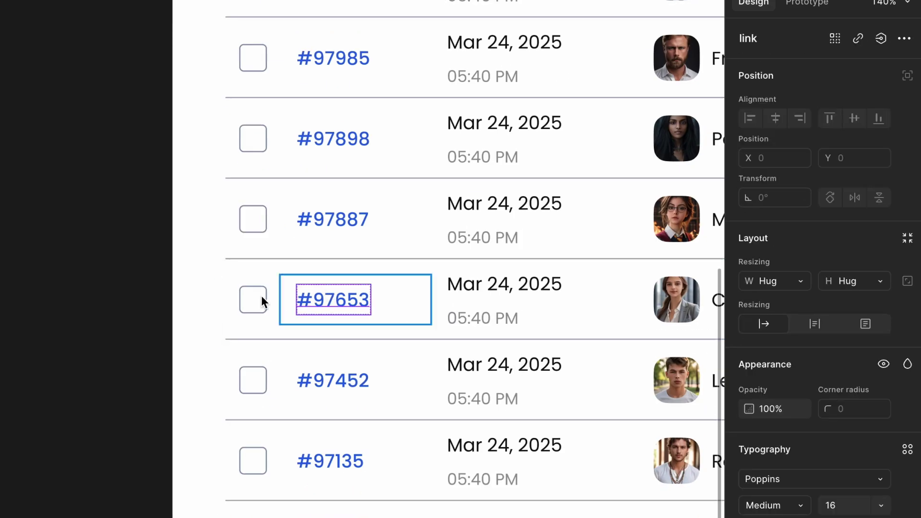
key("shift+Tab")
left_click(906, 85)
left_click(806, 396)
Bind the active property of the ninth order row's checkbox to the row 9 variable
left_click(333, 383)
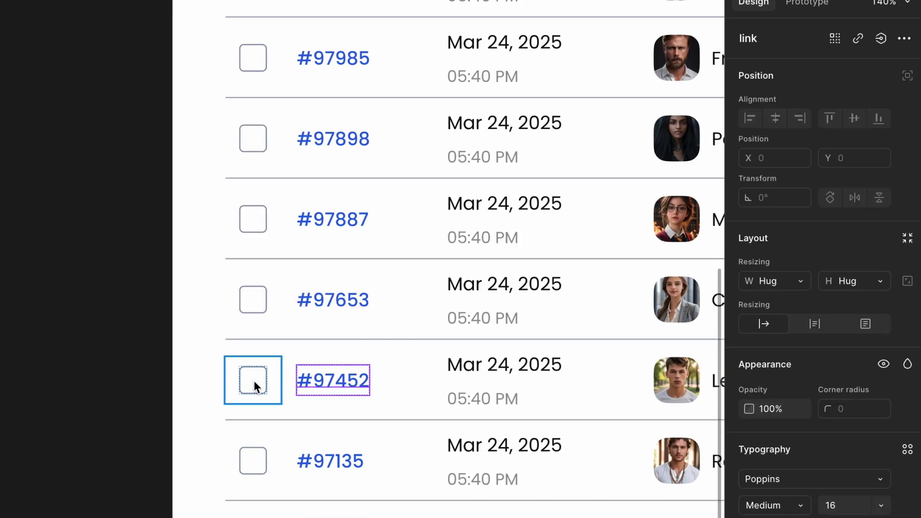
left_click(257, 387)
left_click(906, 85)
scroll(801, 321, "down", 2)
left_click(796, 332)
Bind the active property of the tenth order row's checkbox to the row 10 variable and deselect it
left_click(298, 460)
key("shift+Tab")
left_click(907, 85)
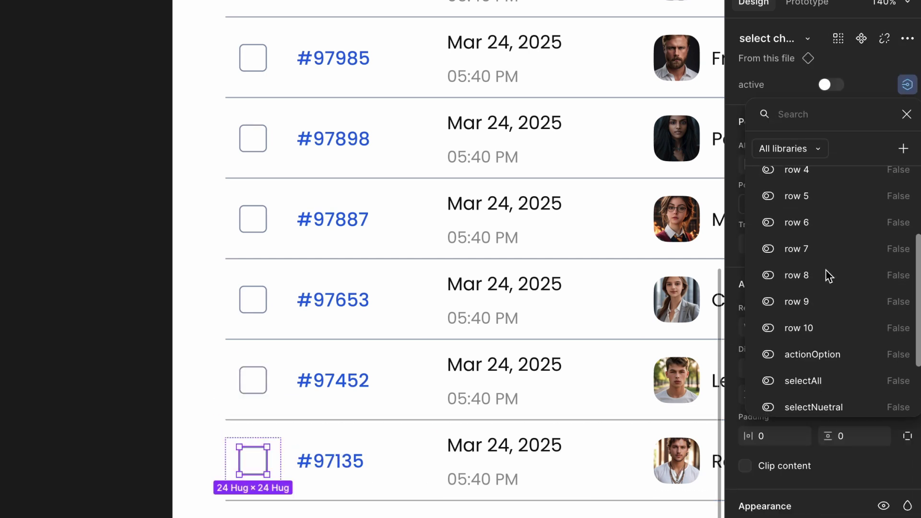
left_click(797, 327)
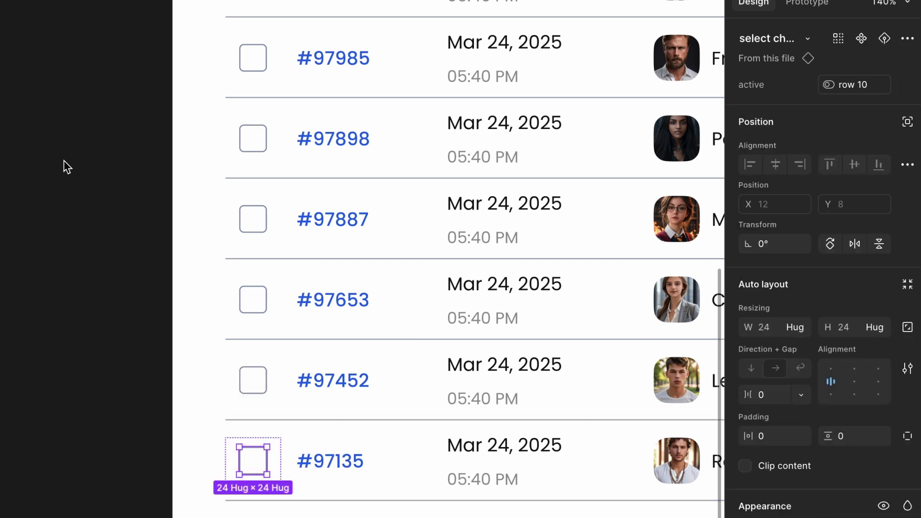
left_click(119, 283)
Open the local variables and switch row 1 through row 10 to true to test the checkbox bindings
scroll(211, 280, "down", 5)
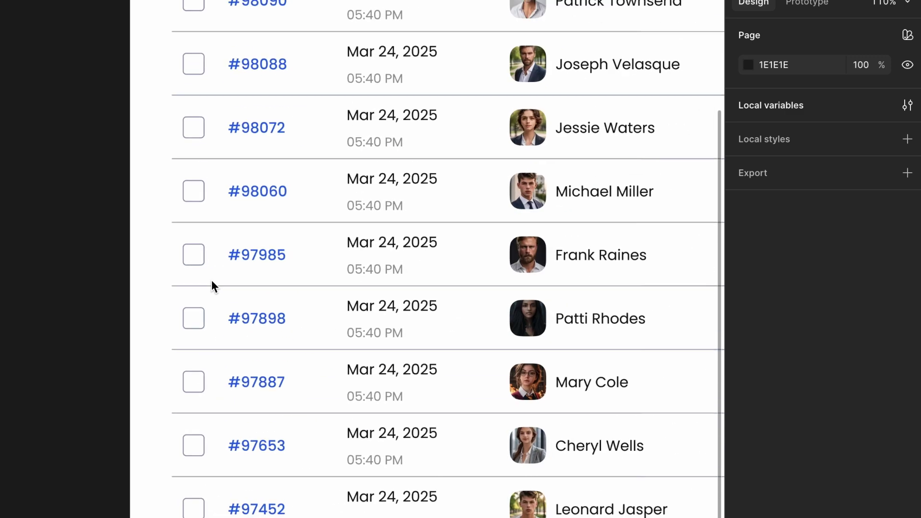
scroll(212, 280, "right", 2)
scroll(212, 281, "down", 1)
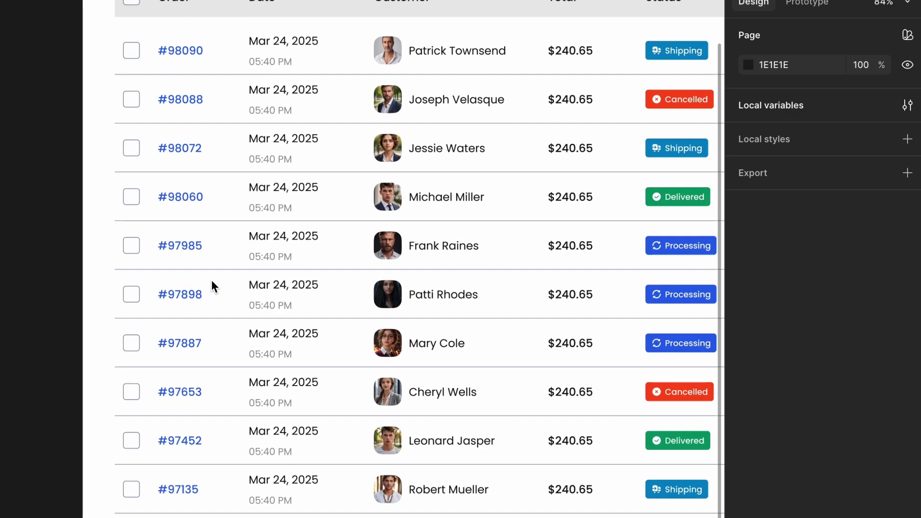
left_click(908, 107)
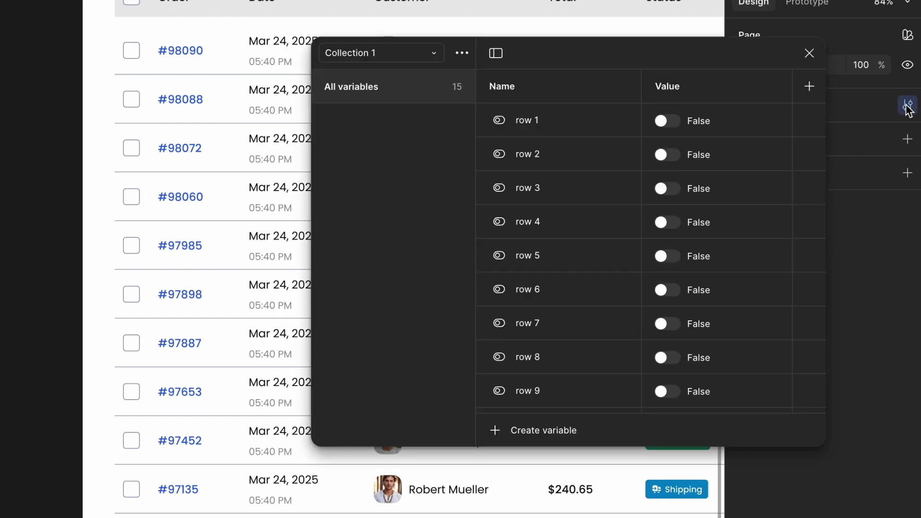
left_click(669, 126)
left_click(670, 153)
left_click(671, 188)
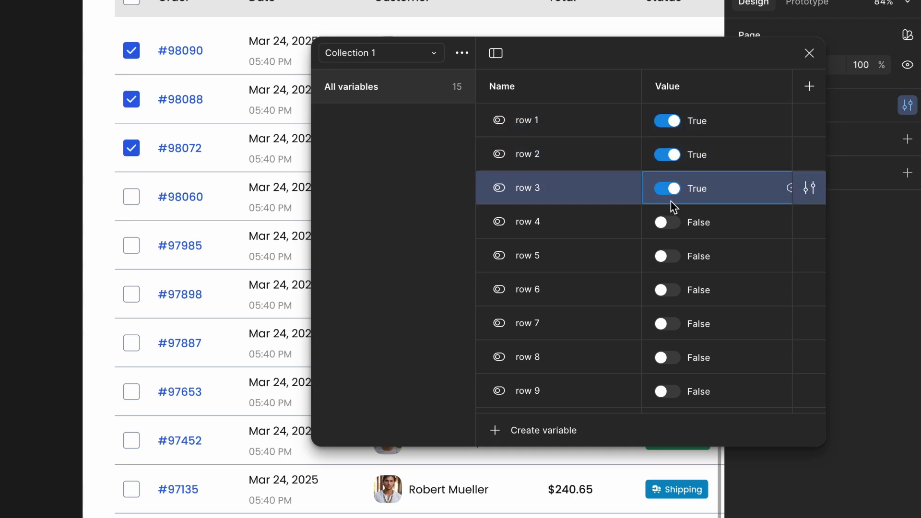
left_click(671, 220)
left_click(673, 256)
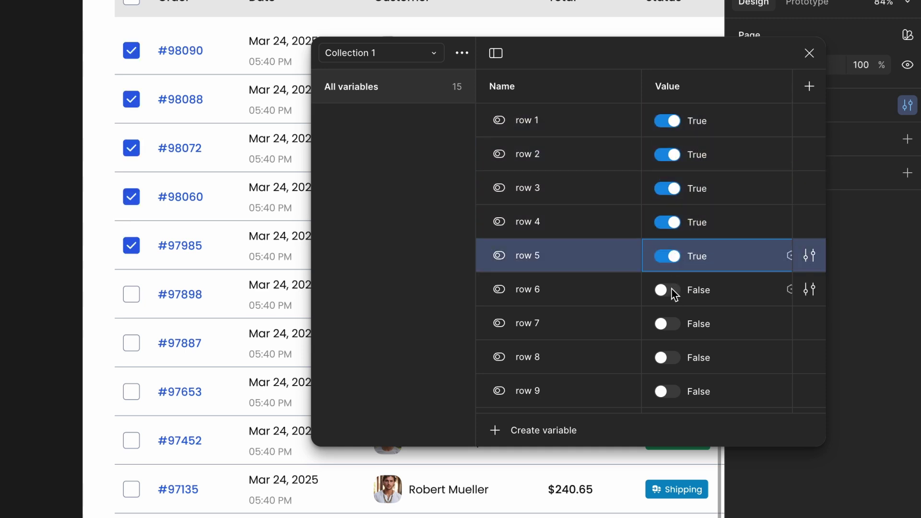
left_click(672, 291)
left_click(672, 323)
left_click(679, 330)
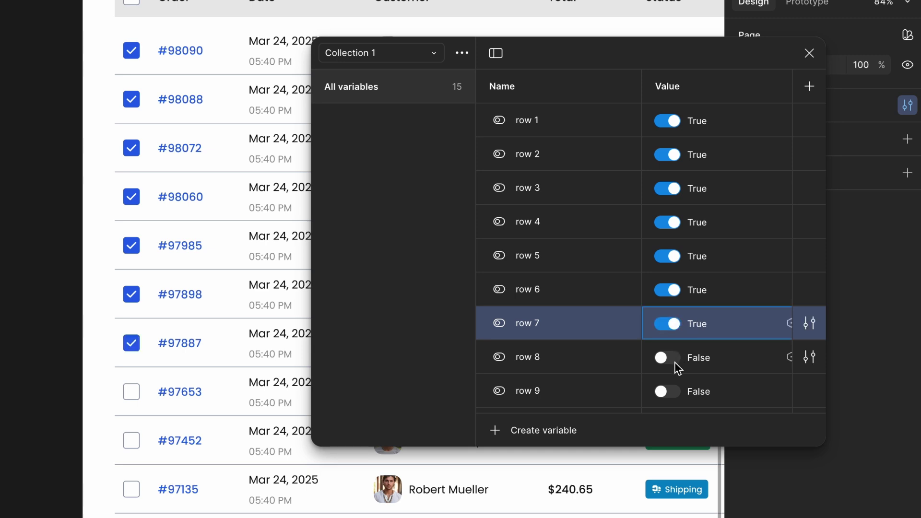
left_click(676, 365)
left_click(674, 388)
scroll(675, 379, "down", 1)
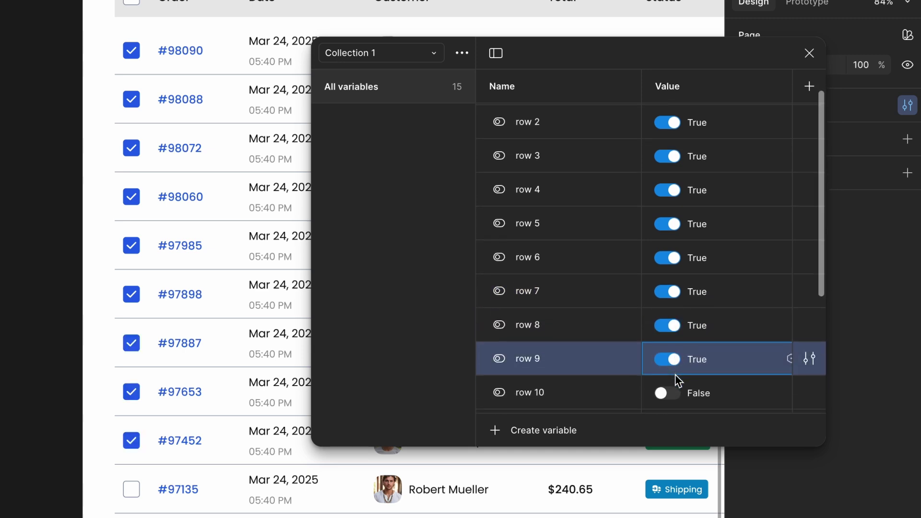
left_click(670, 393)
left_click(670, 393)
scroll(670, 379, "down", 2)
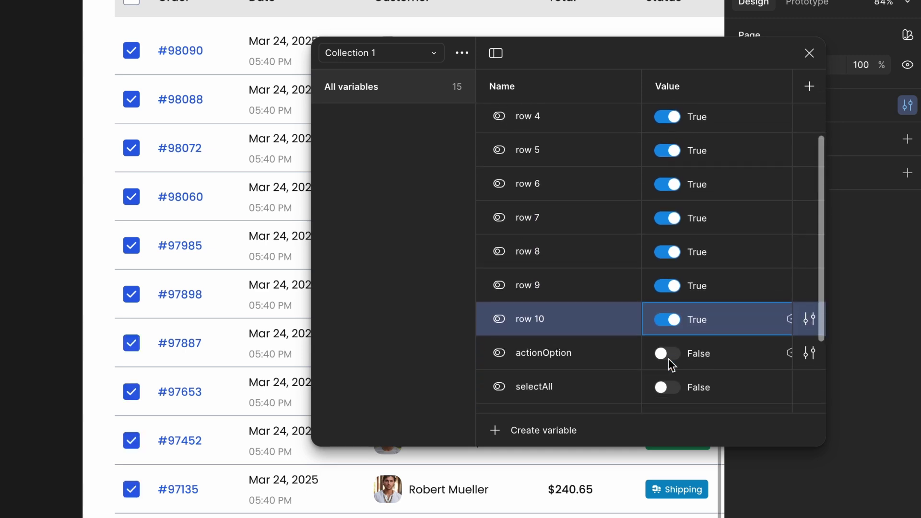
Undo the test switches of the row 1 through row 10 variables
scroll(672, 365, "up", 3)
key("ctrl+z")
key("ctrl+z")
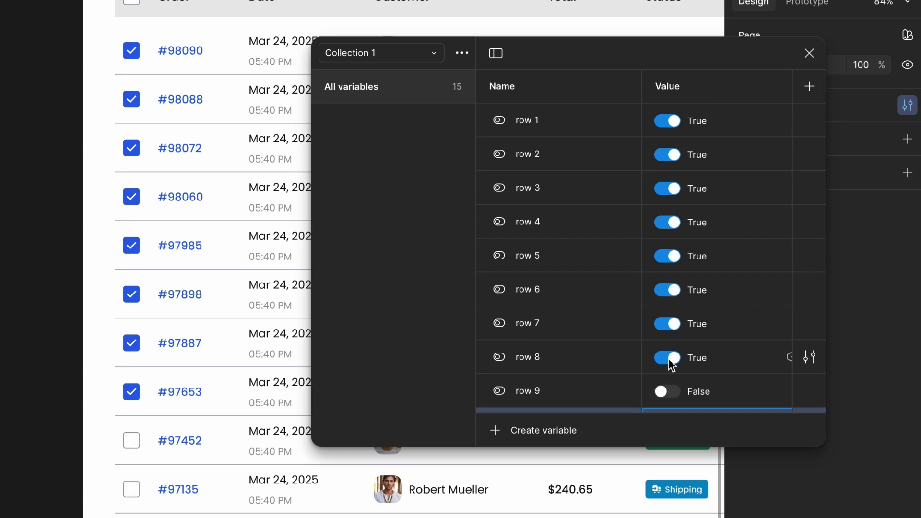
key("ctrl+z")
key("ctrl+z")
key("ctrl+z")
key("ctrl+z")
key("ctrl+z")
key("ctrl+z")
key("ctrl+z")
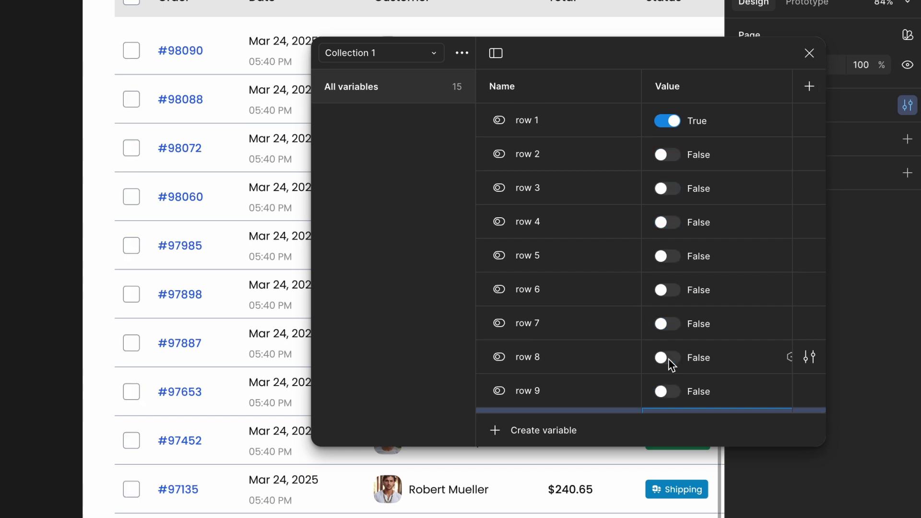
key("ctrl+z")
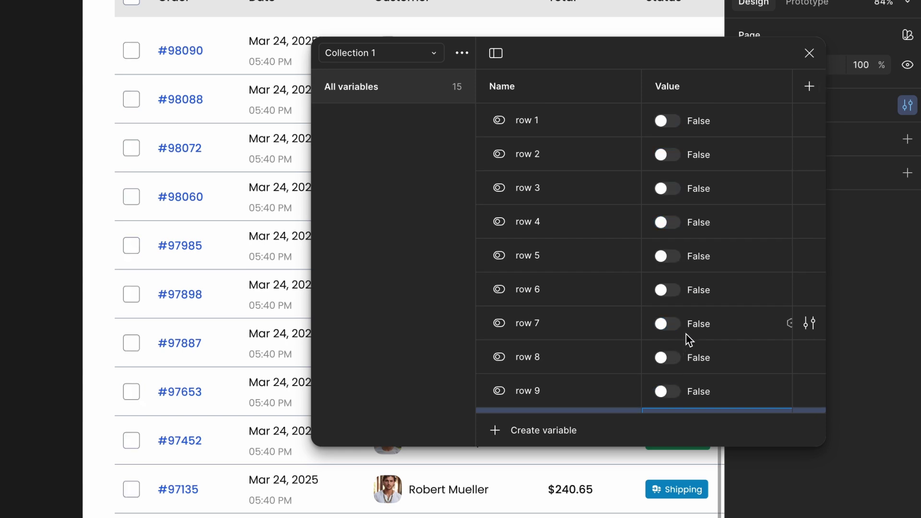
Close the local variables and bind Property 1 of the table header's select-all checkbox to the selectAll variable
scroll(689, 336, "down", 5)
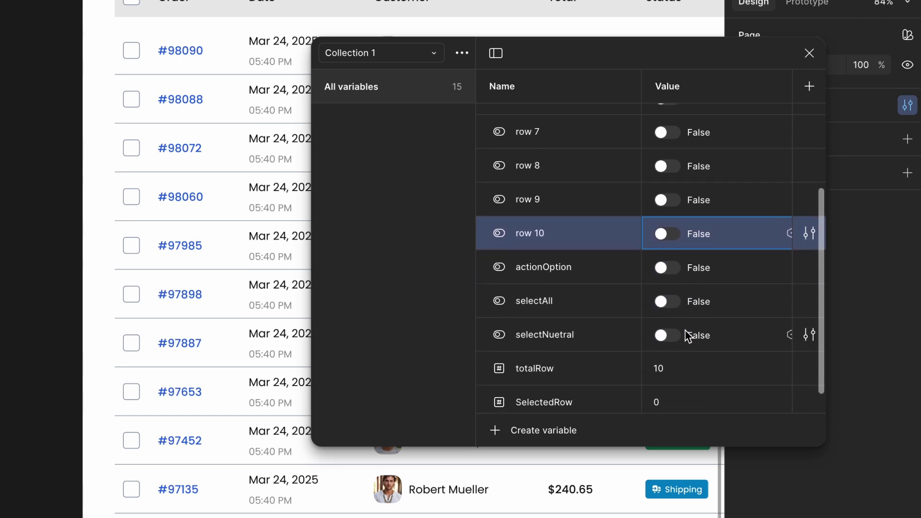
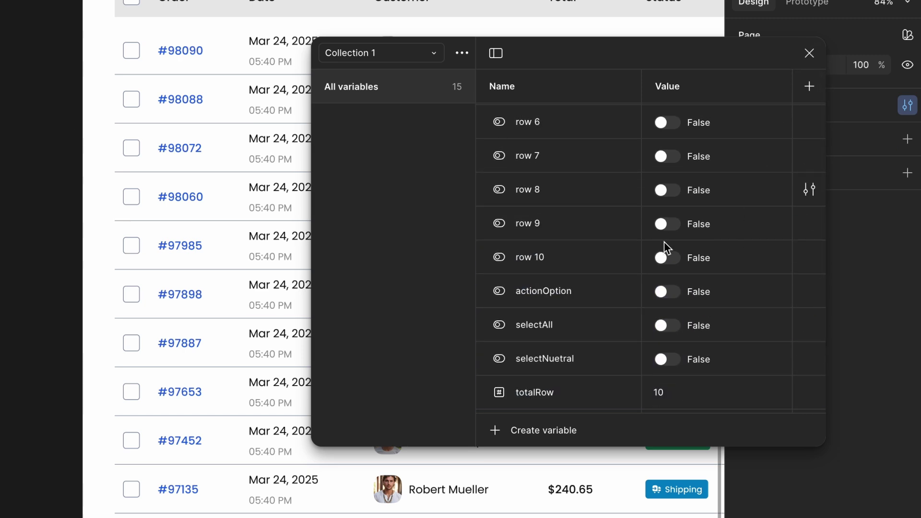
scroll(665, 241, "down", 1)
left_click(810, 53)
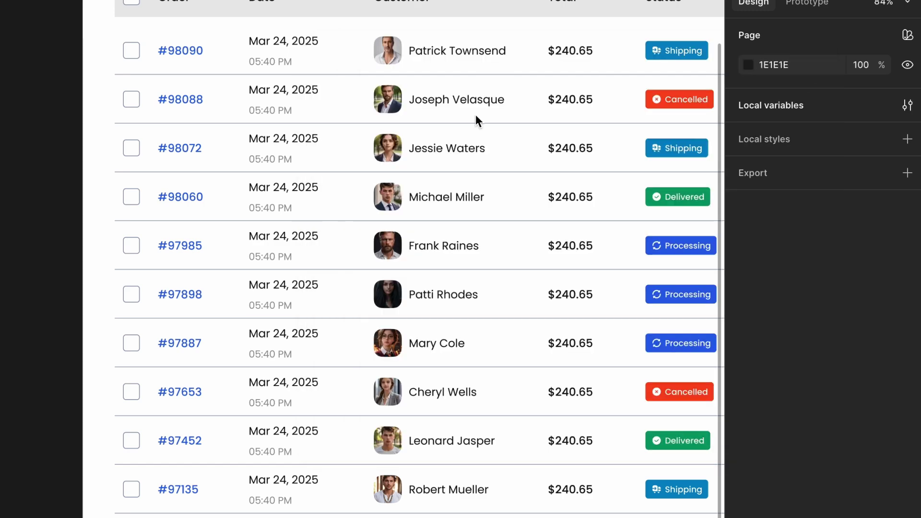
scroll(428, 119, "up", 3)
scroll(365, 102, "up", 5)
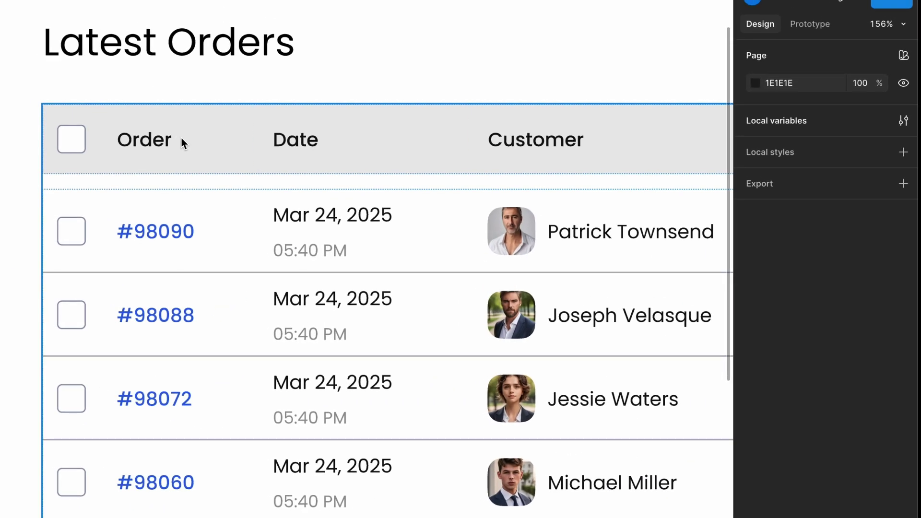
left_click(131, 140)
left_click(71, 139)
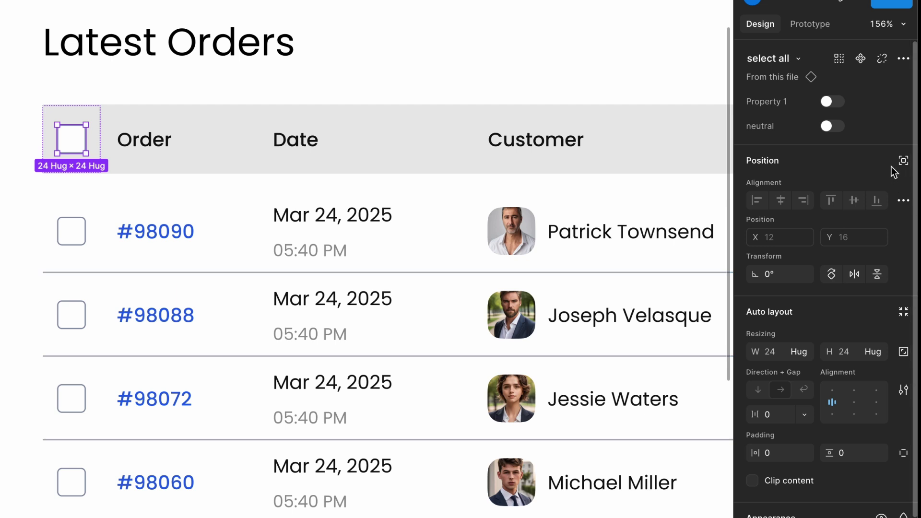
left_click(902, 103)
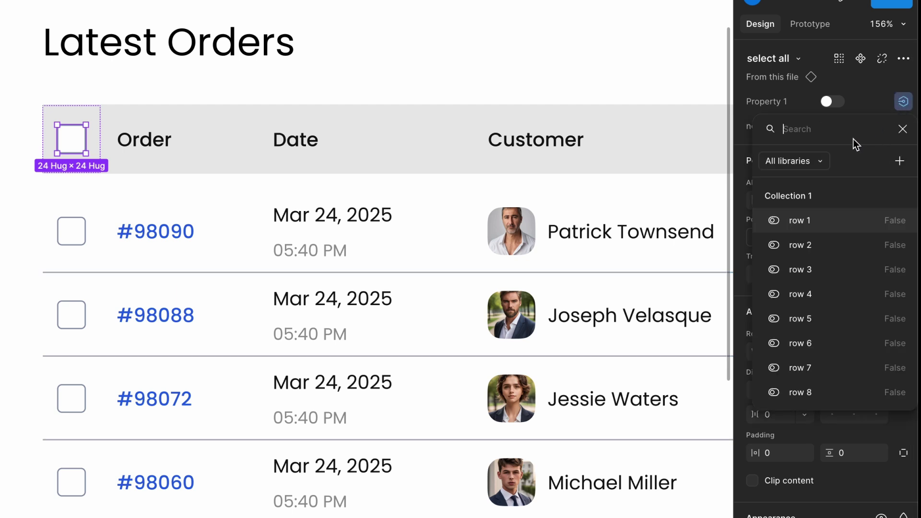
type("se")
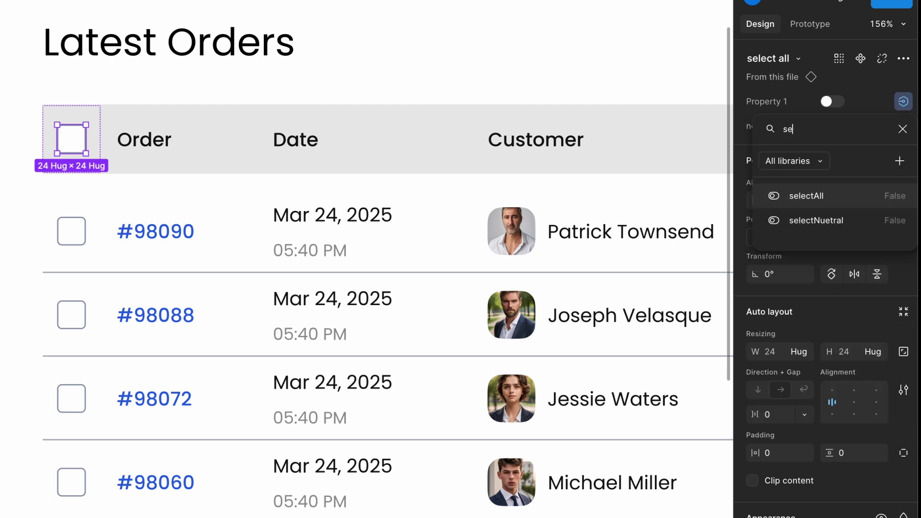
left_click(806, 196)
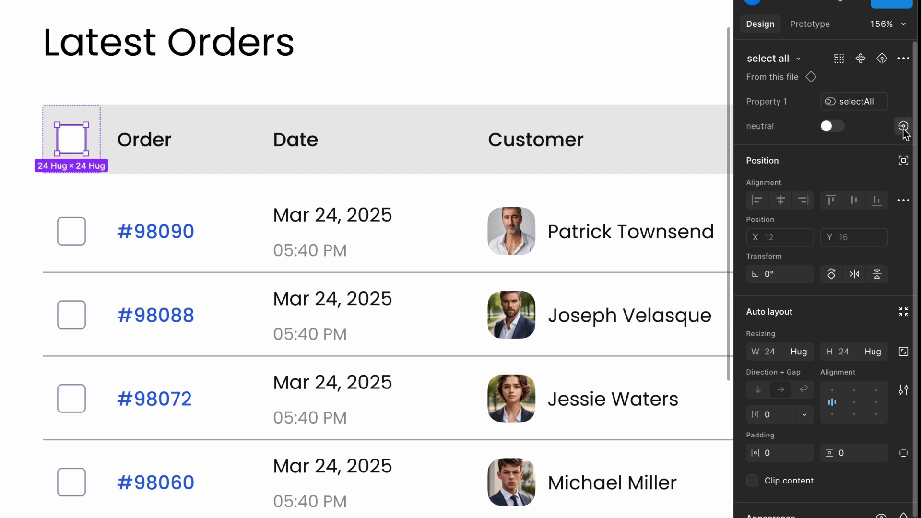
Bind the neutral property of the header's select-all checkbox to the selectNuetral variable and deselect it
left_click(904, 128)
type("sel")
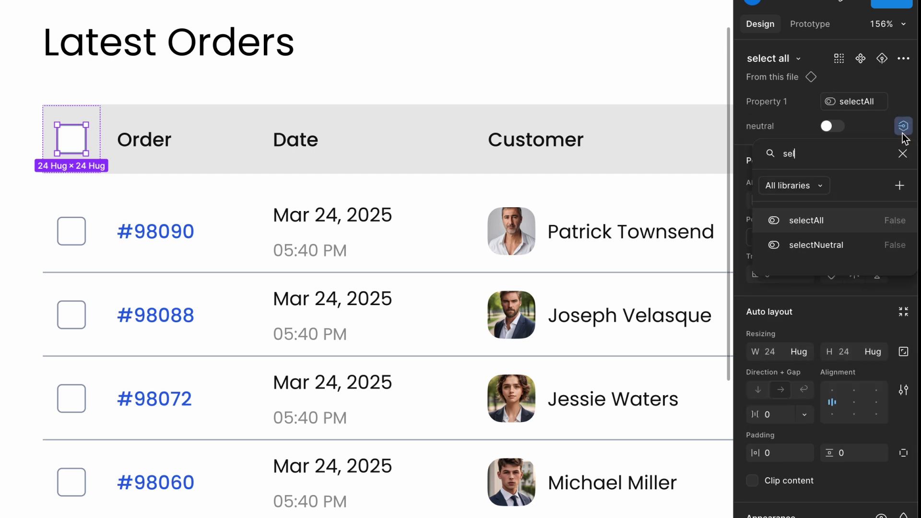
left_click(848, 237)
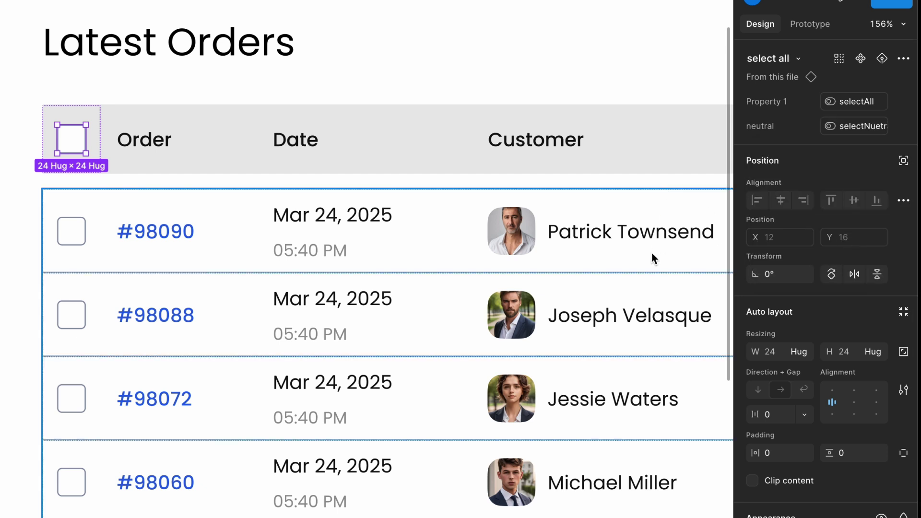
scroll(650, 250, "down", 1)
scroll(614, 109, "down", 2)
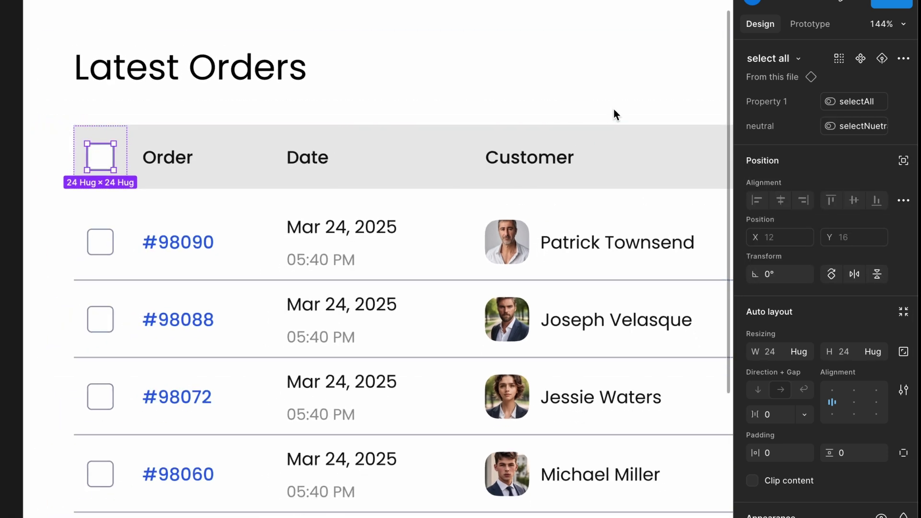
left_click(9, 172)
scroll(11, 168, "left", 5)
scroll(11, 171, "right", 5)
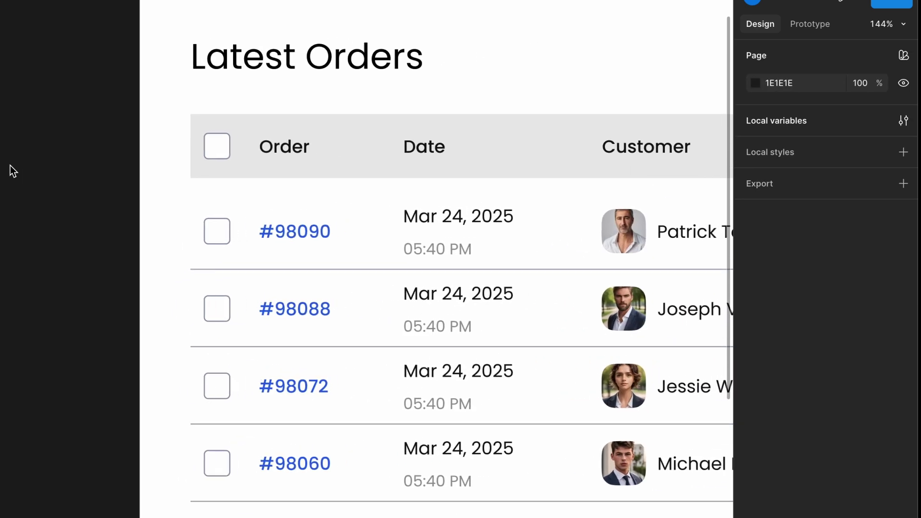
Test the header checkbox by switching the selectAll and selectNuetral variables to true and back to false
left_click(904, 121)
scroll(620, 205, "down", 5)
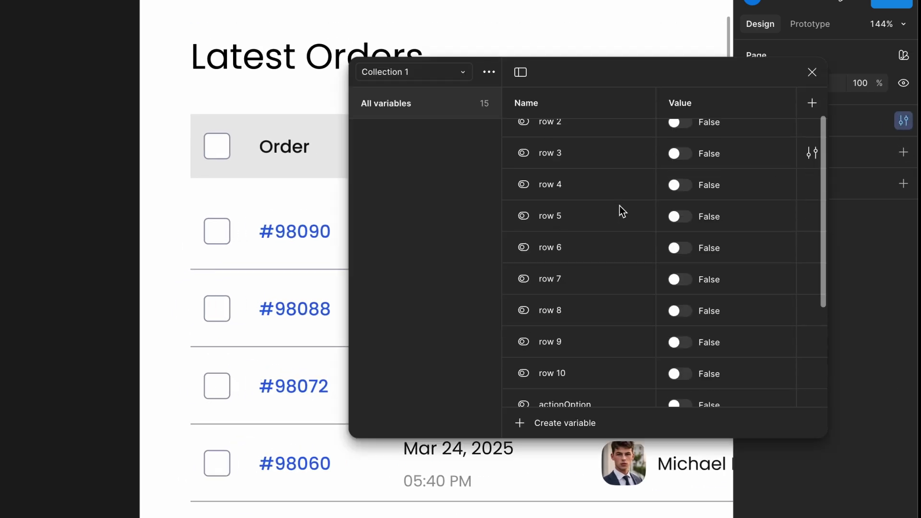
left_click(678, 337)
left_click(679, 338)
left_click(686, 369)
left_click(686, 370)
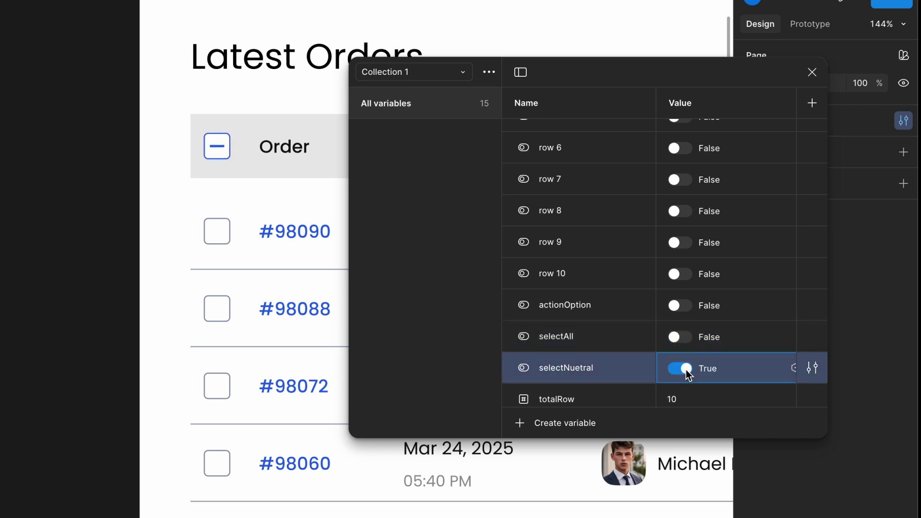
left_click(686, 370)
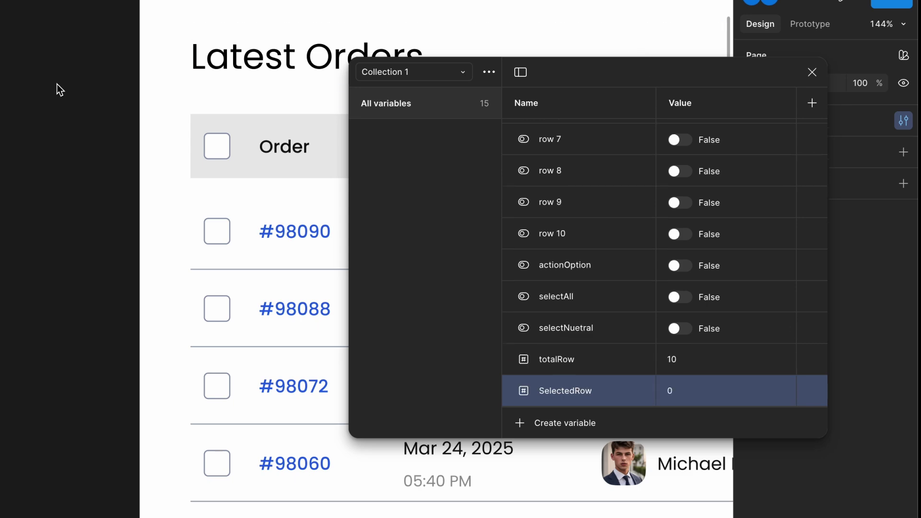
left_click(505, 275)
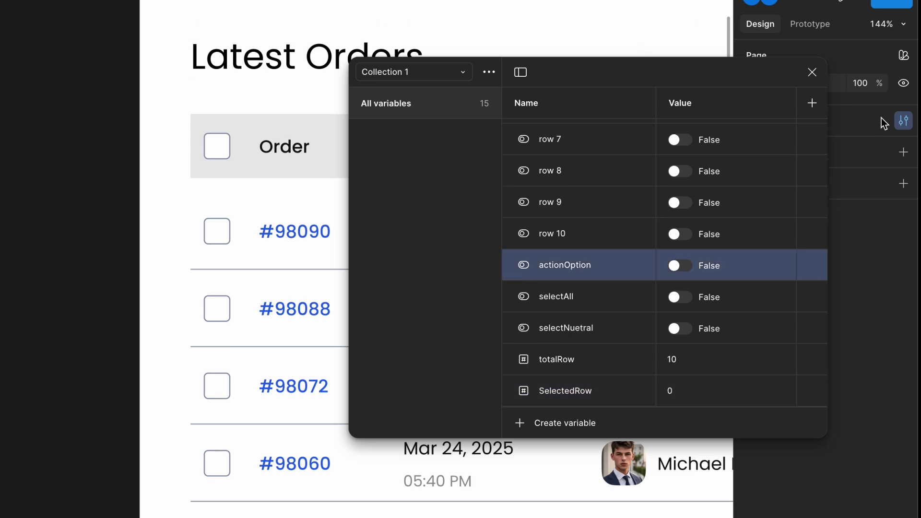
left_click(810, 77)
Bind the count text beside the "Selected" label in the action bar to the SelectedRow number variable
key("shift+1")
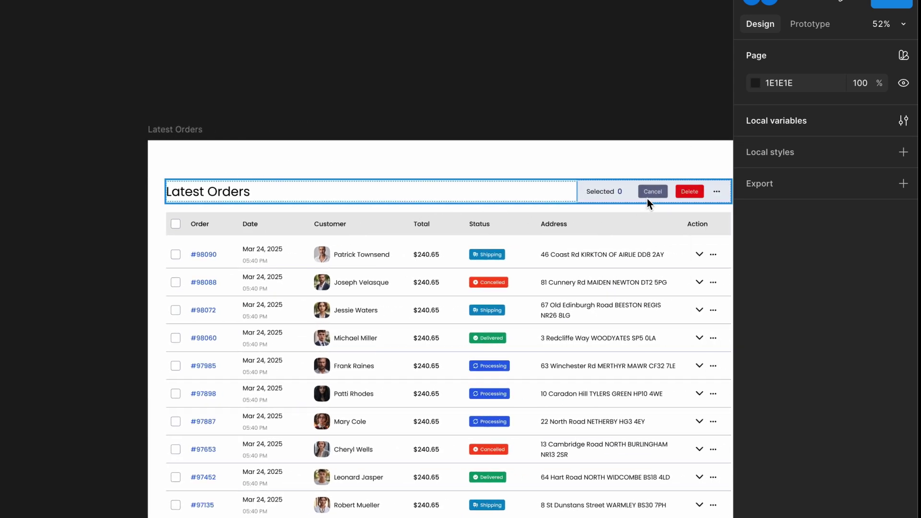
scroll(647, 199, "right", 3)
scroll(647, 198, "up", 4)
left_click(395, 214)
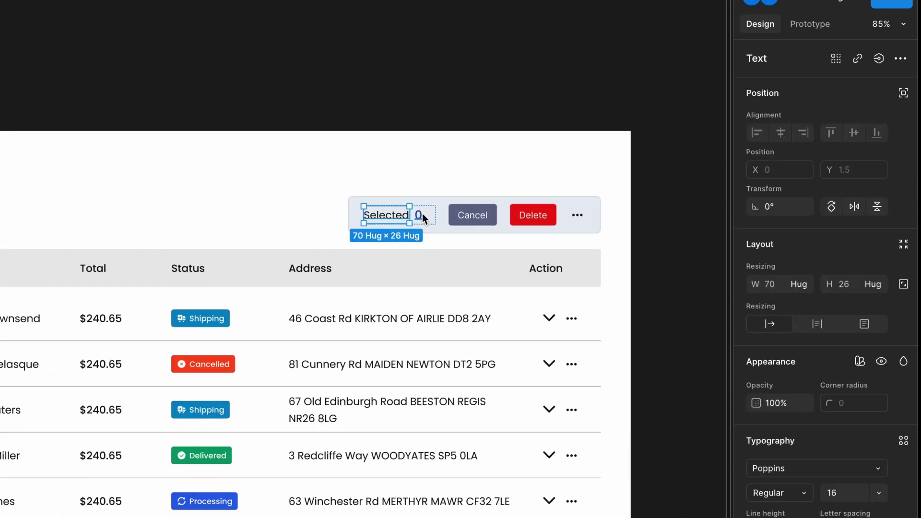
left_click(419, 214)
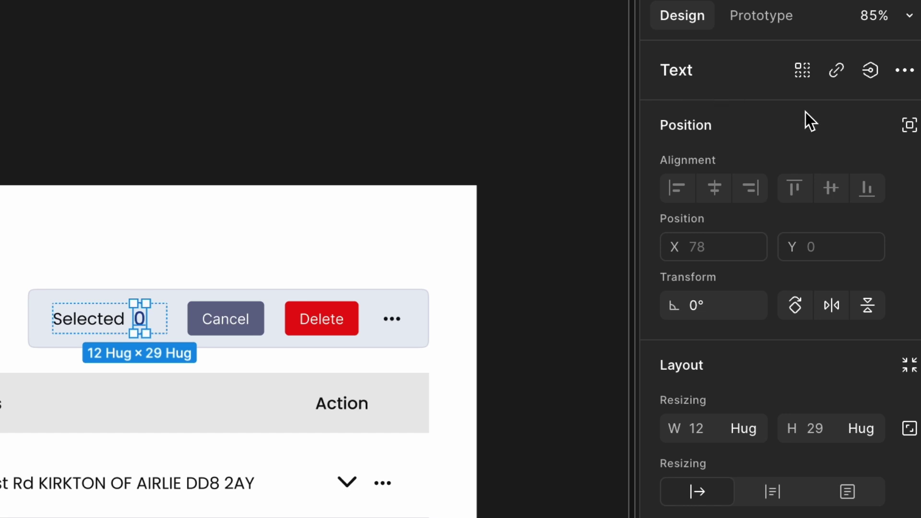
left_click(874, 73)
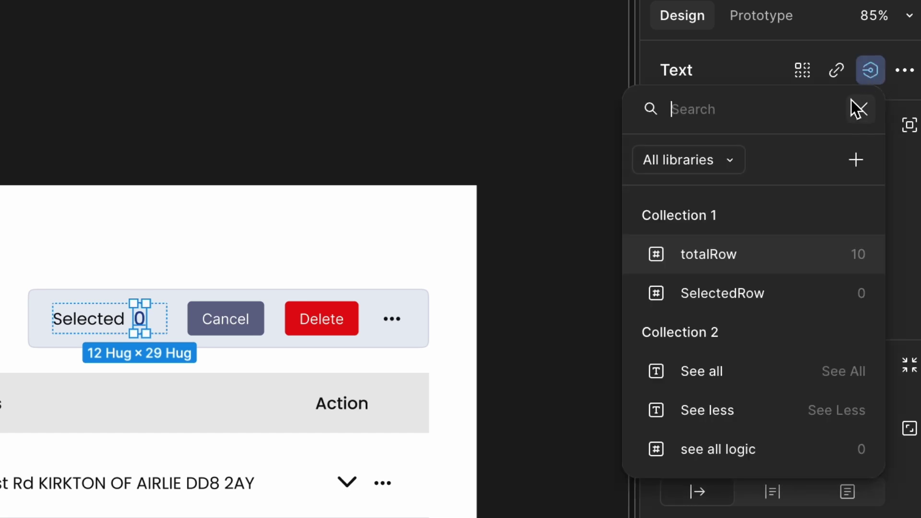
left_click(763, 290)
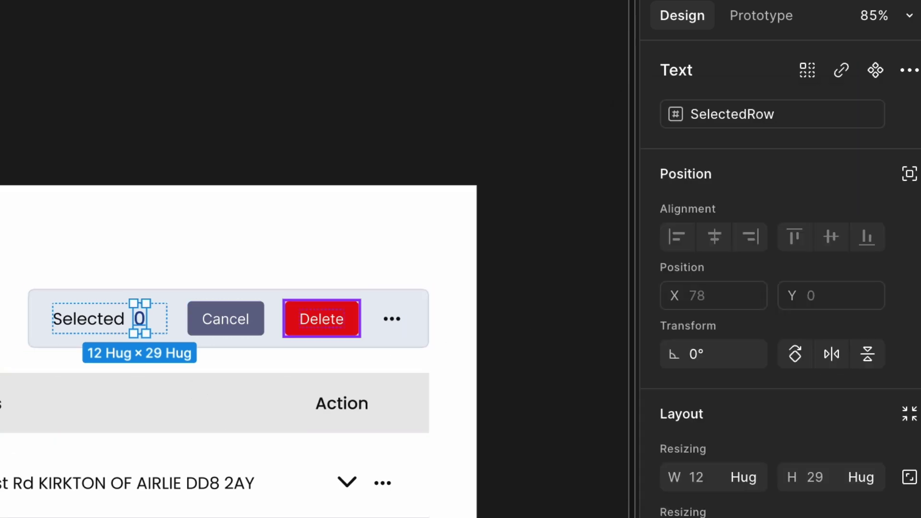
Bind the visibility of the action bar frame holding the Cancel and Delete buttons to the actionOption variable
key("shift+Return")
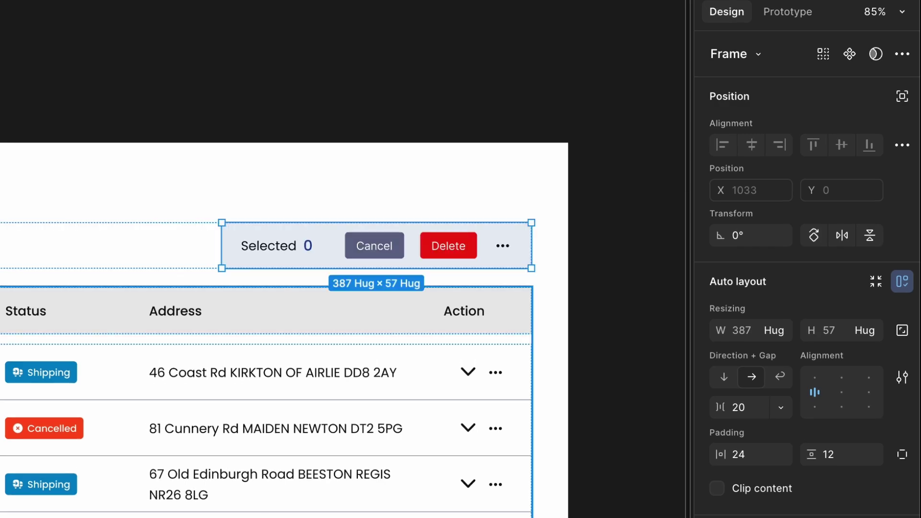
scroll(730, 507, "down", 6)
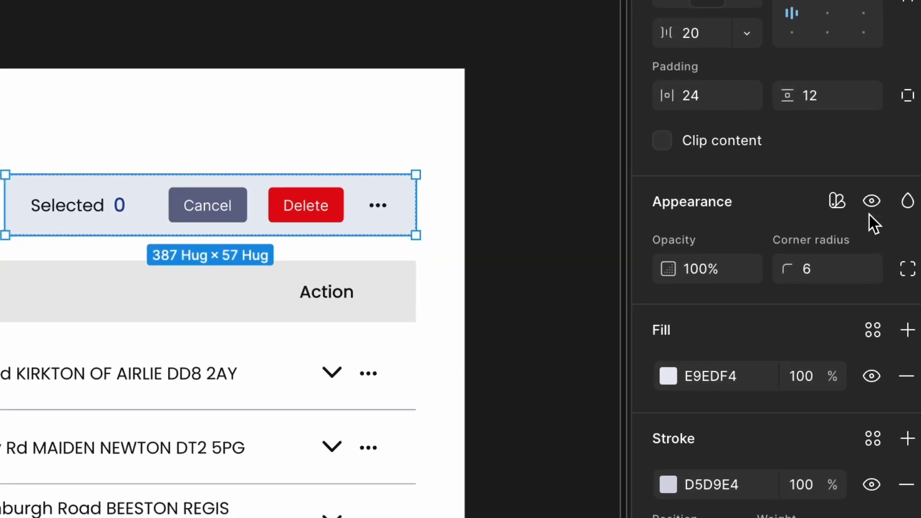
left_click(871, 210)
scroll(748, 427, "down", 3)
scroll(738, 439, "down", 3)
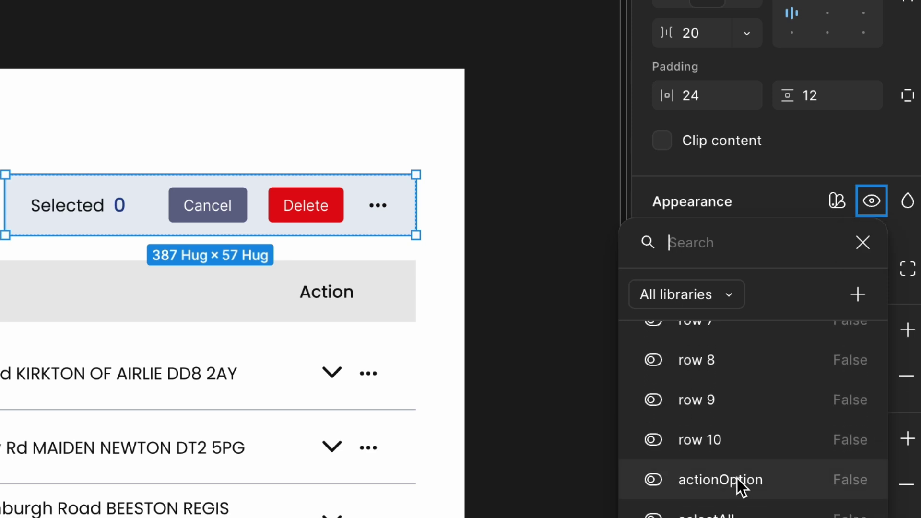
left_click(723, 482)
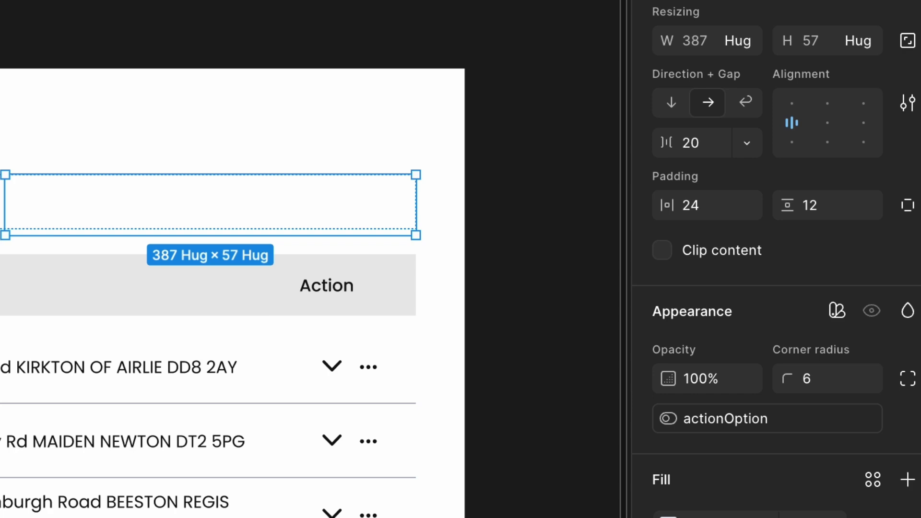
key("Escape")
Open the local variables and switch actionOption to true to test the action bar's visibility
scroll(479, 48, "down", 3)
scroll(479, 48, "up", 5)
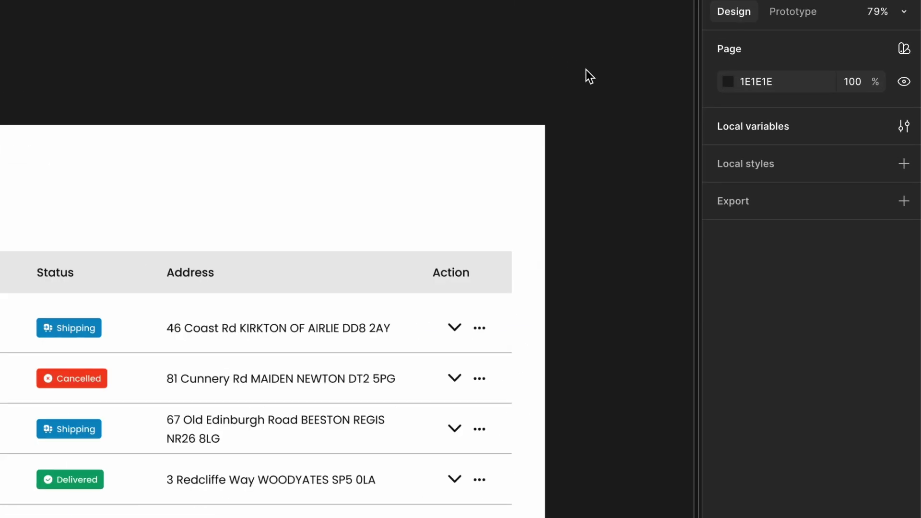
scroll(586, 70, "right", 1)
scroll(585, 70, "down", 1)
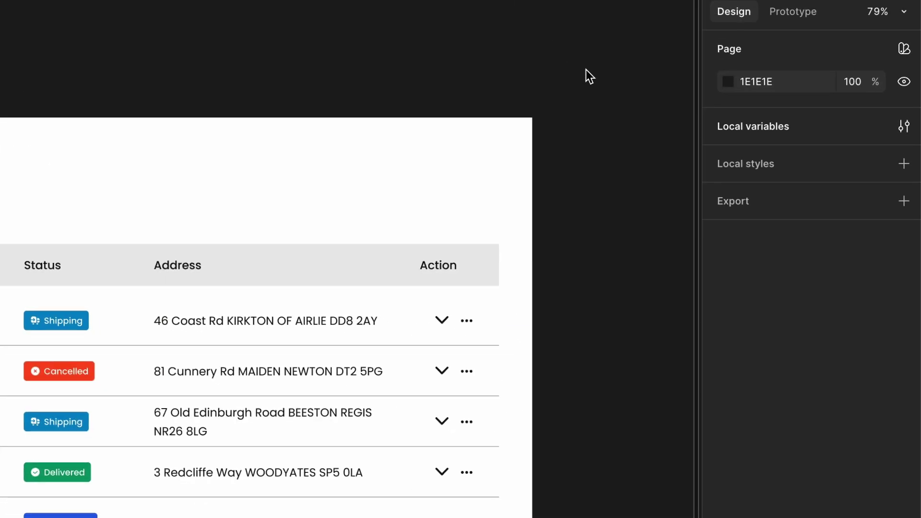
left_click(905, 126)
scroll(201, 261, "right", 6)
scroll(202, 261, "down", 2)
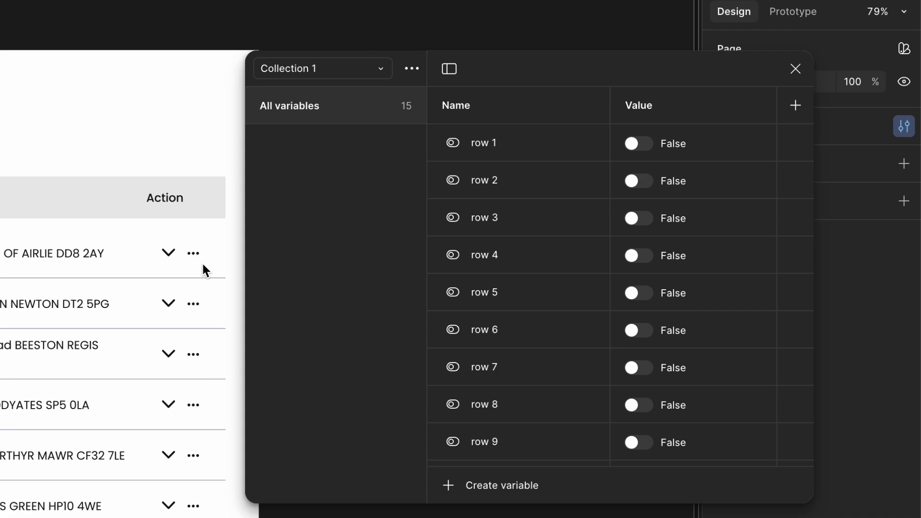
scroll(556, 345, "down", 5)
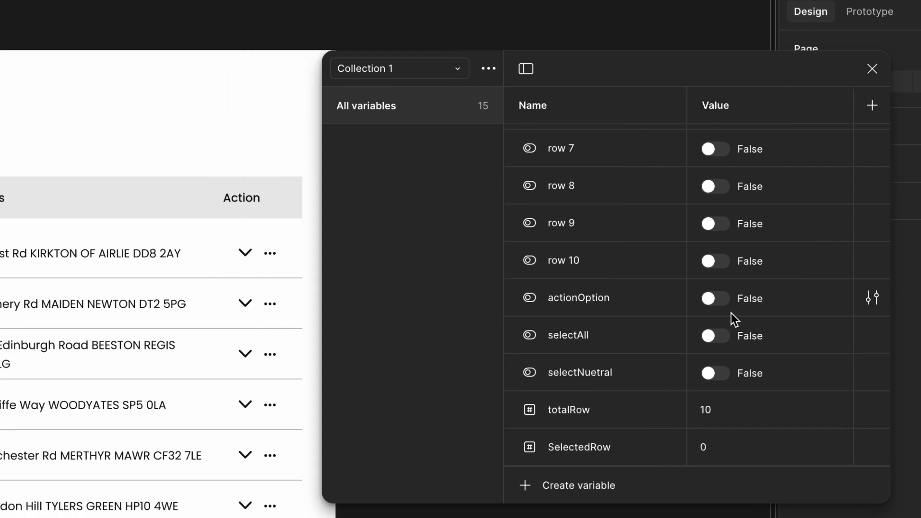
left_click(716, 299)
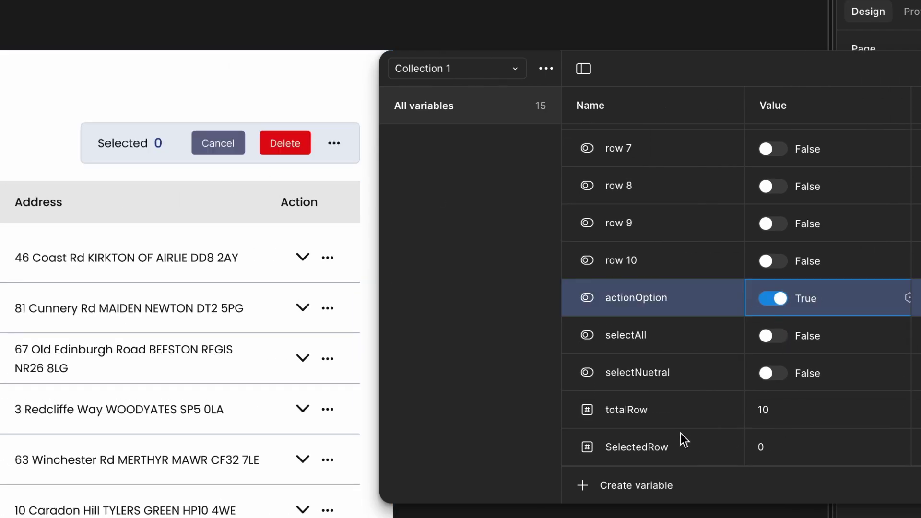
Test the selected count by setting SelectedRow to 14, and restore it to 0 and actionOption to false
left_click(760, 444)
type("1")
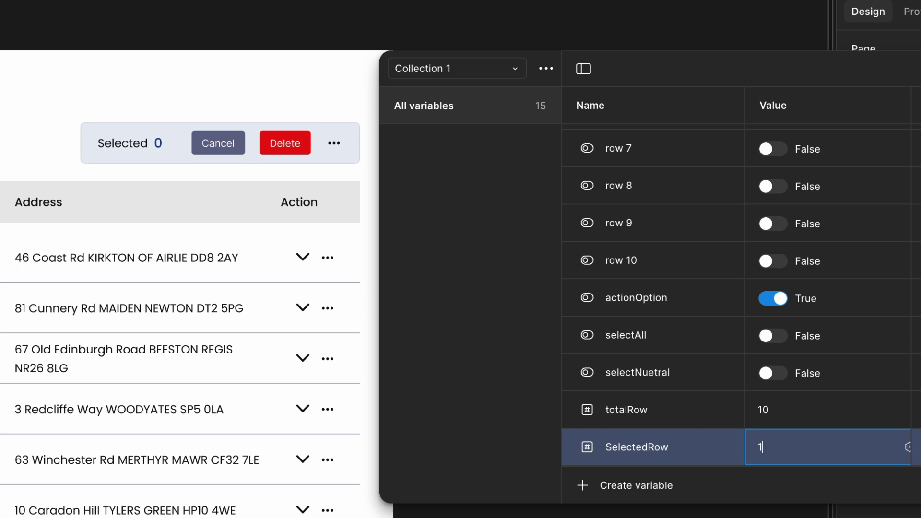
type("4")
left_click(720, 427)
left_click(774, 448)
type("0")
key("Return")
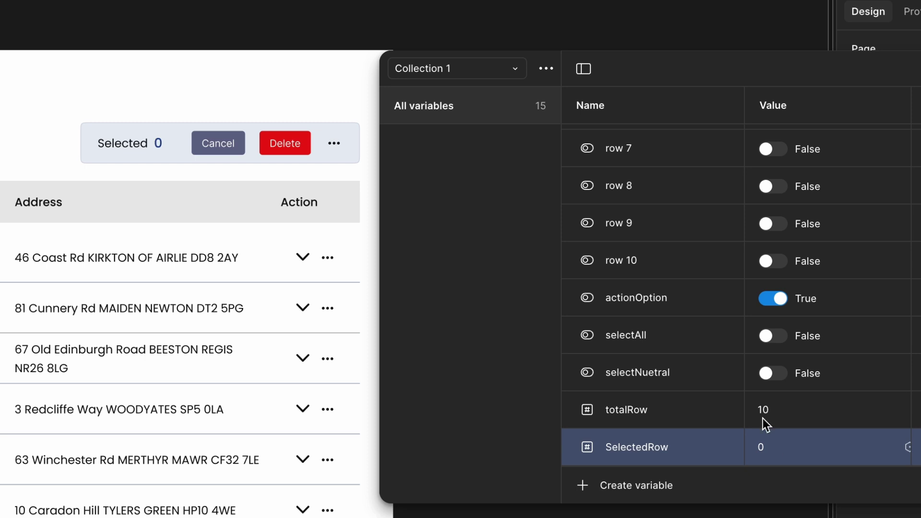
left_click(775, 300)
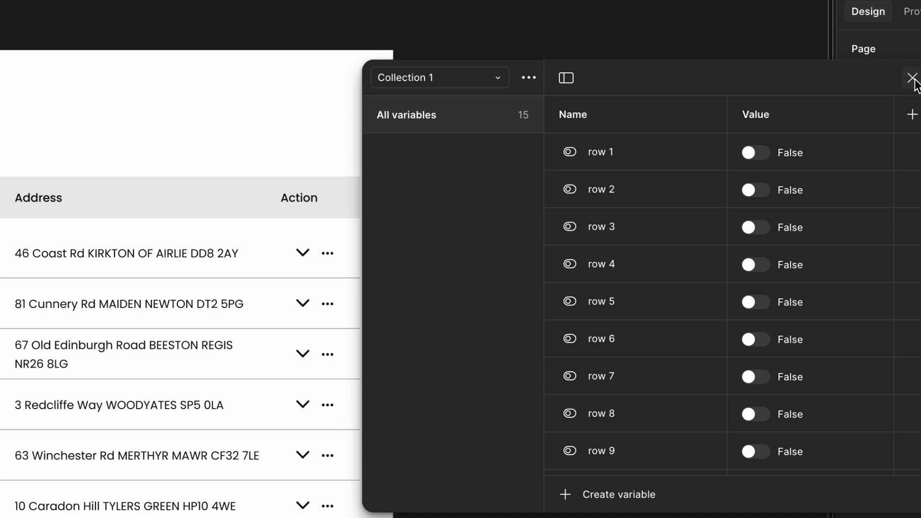
key("Escape")
Add an on-click interaction to the unchecked variant of the select all component
scroll(627, 114, "down", 3)
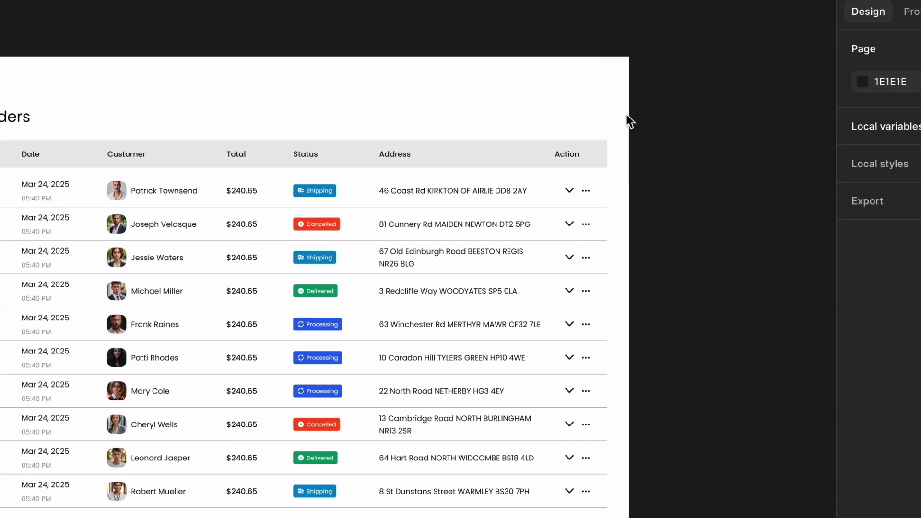
scroll(627, 114, "down", 2)
scroll(627, 114, "left", 10)
scroll(627, 114, "down", 2)
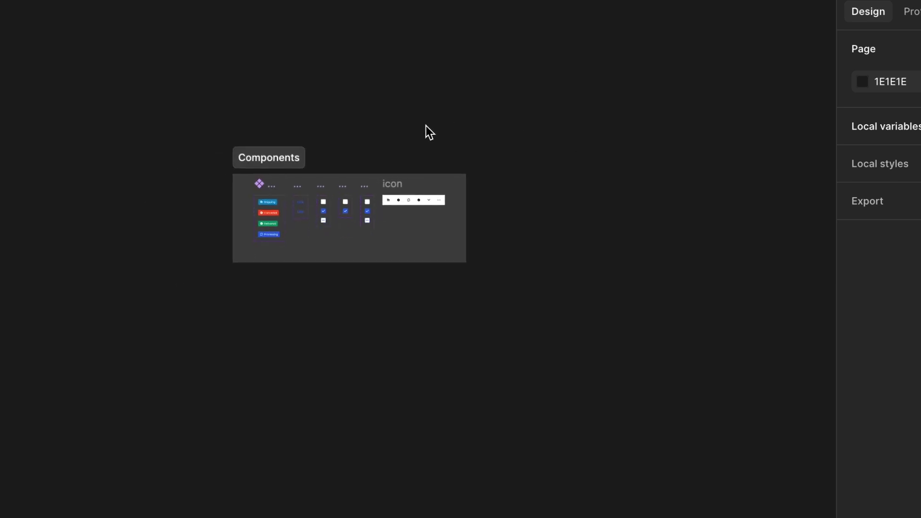
scroll(426, 126, "up", 10)
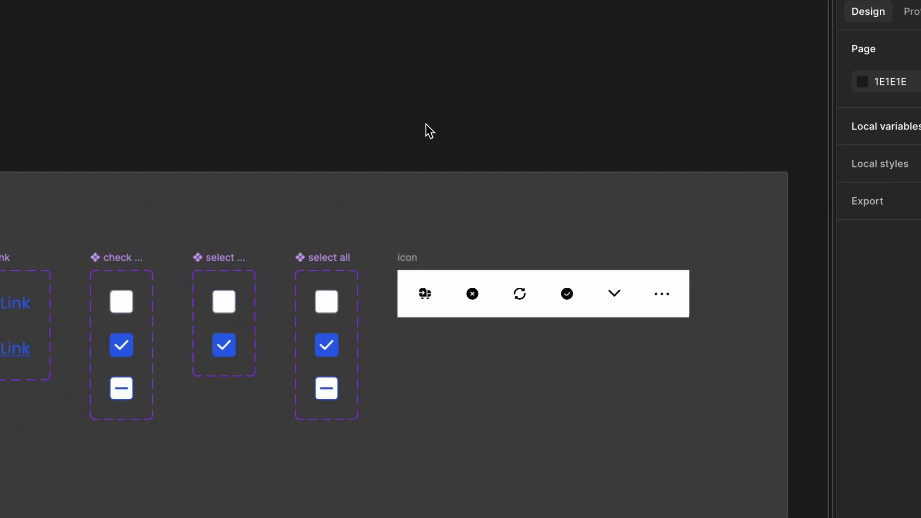
scroll(426, 125, "up", 4)
scroll(426, 125, "down", 3)
scroll(426, 125, "right", 1)
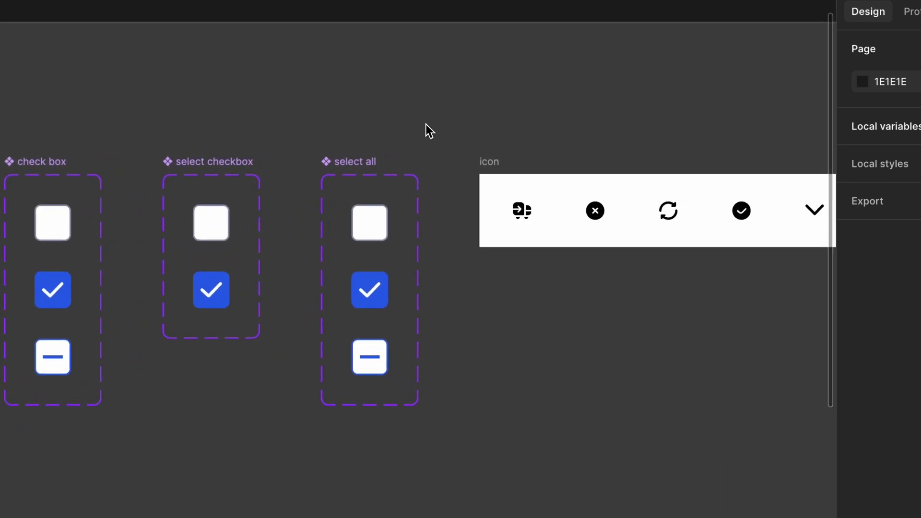
left_click(363, 166)
scroll(364, 170, "up", 3)
scroll(364, 173, "right", 1)
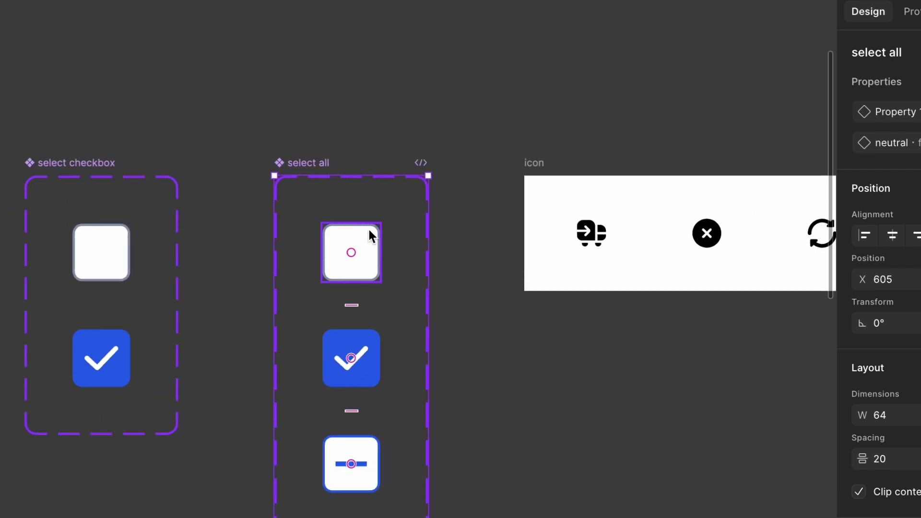
left_click(364, 245)
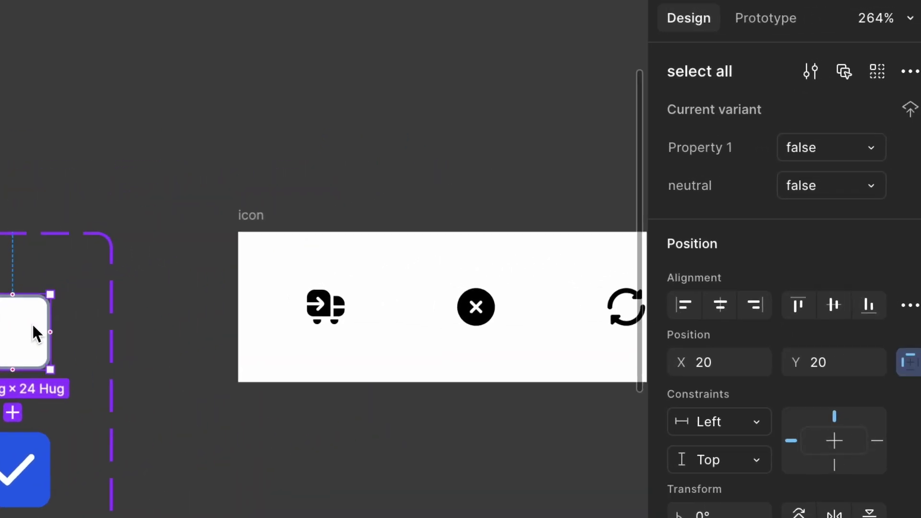
left_click(769, 23)
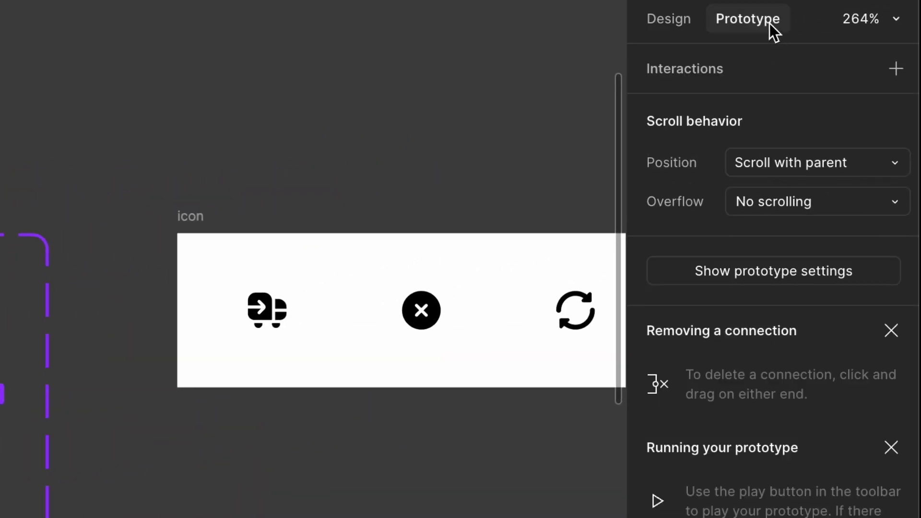
left_click(902, 72)
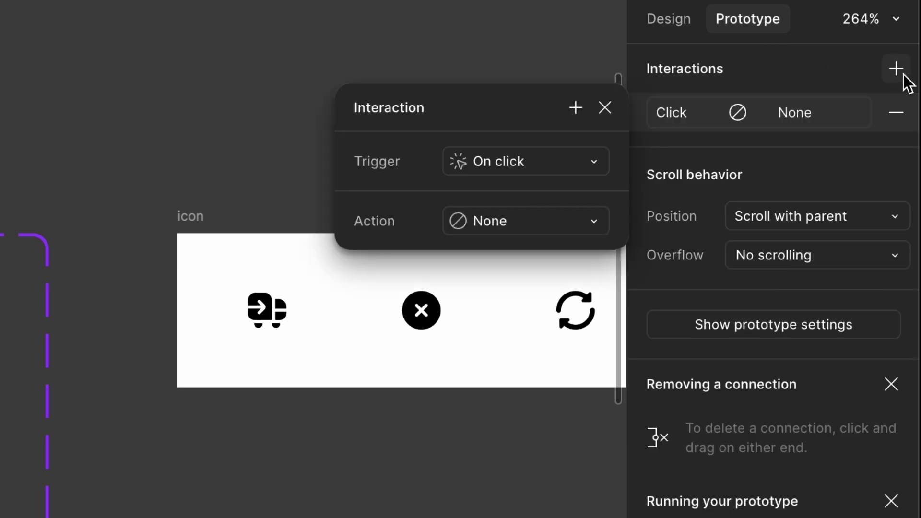
Make the on-click interaction set the row 1 variable to true
left_click(540, 222)
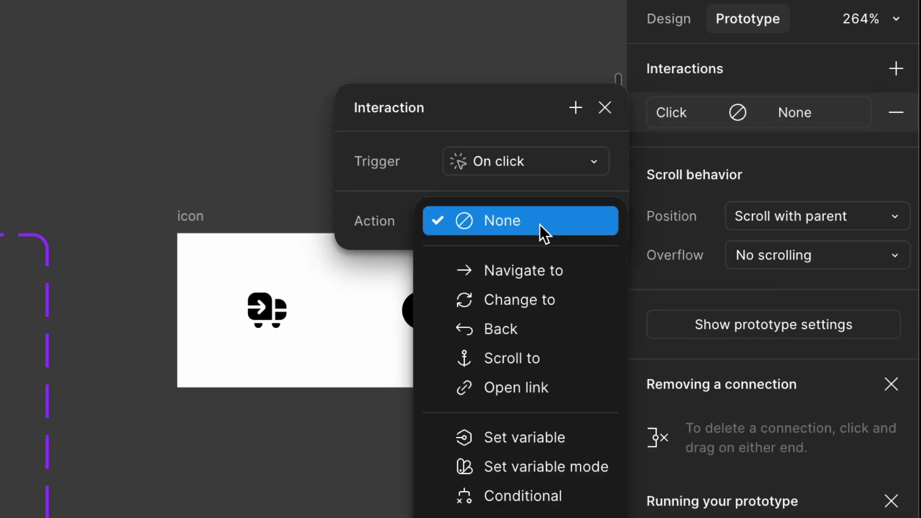
left_click(547, 434)
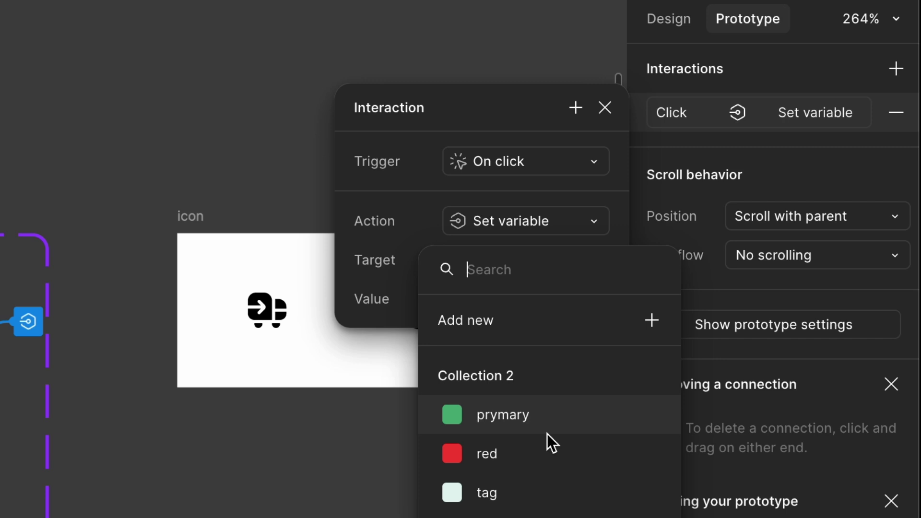
type("ro")
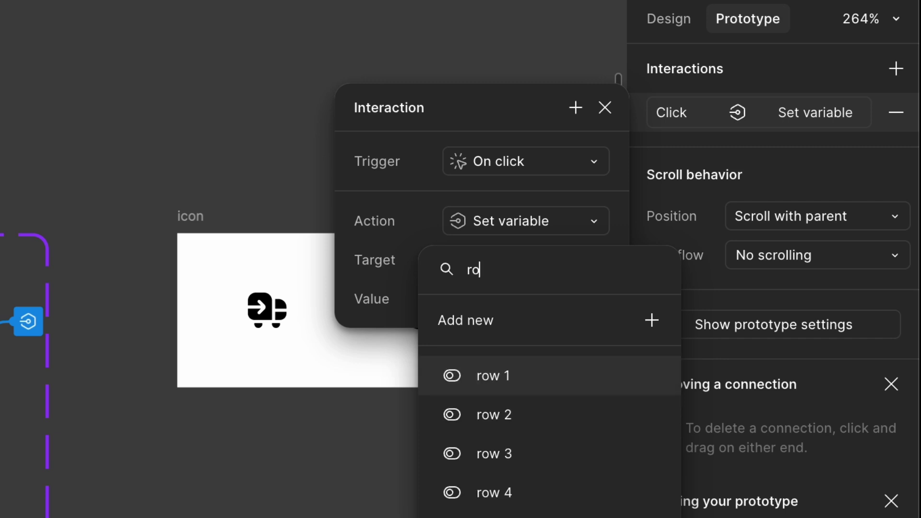
left_click(545, 368)
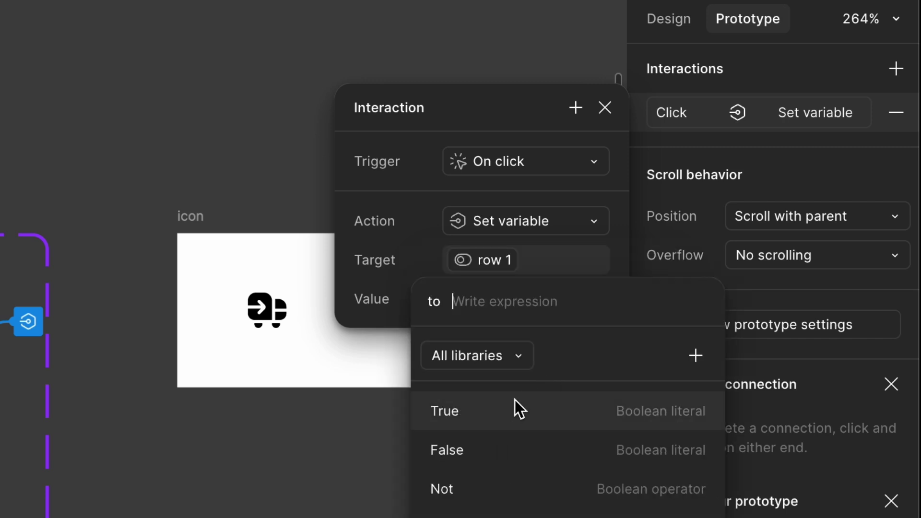
left_click(488, 413)
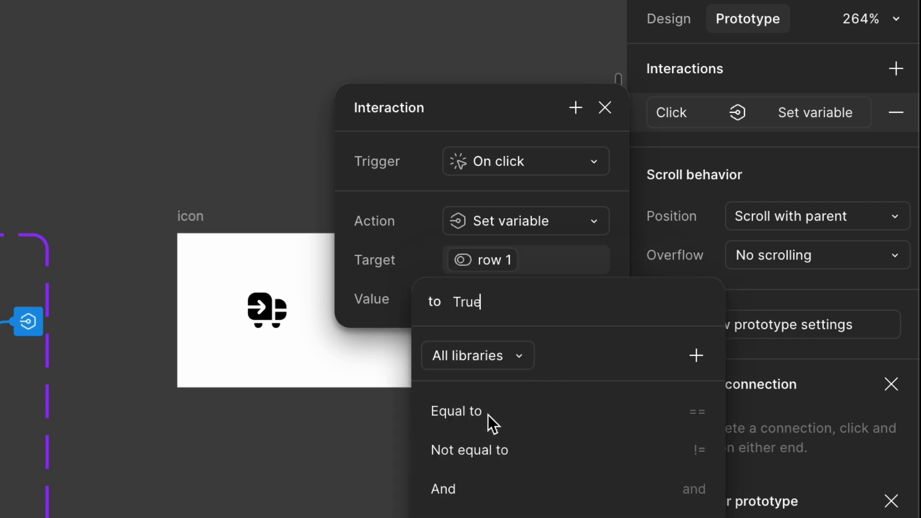
left_click(393, 318)
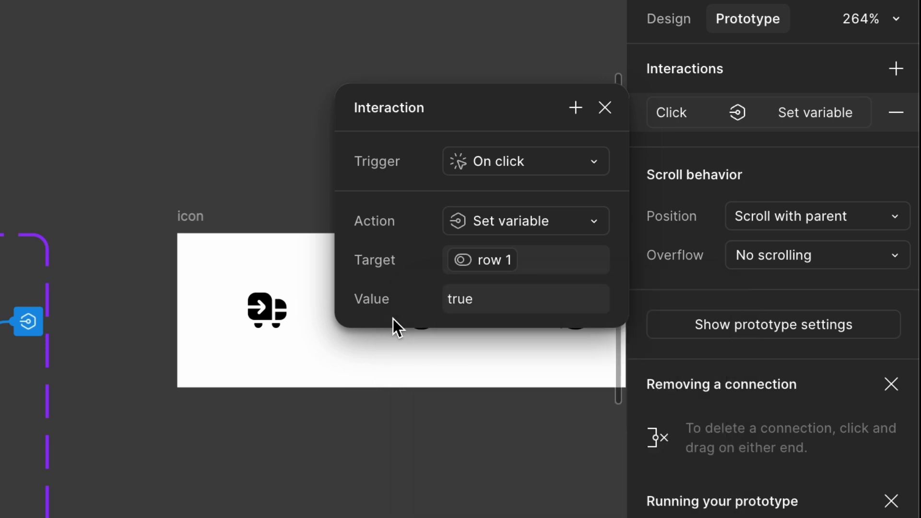
Add a second Set variable action to the interaction that sets row 2 to true
left_click(576, 109)
left_click(555, 425)
type("row 2")
left_click(555, 354)
left_click(443, 351)
Add a Set variable action to the interaction that sets row 3 to true
left_click(115, 449)
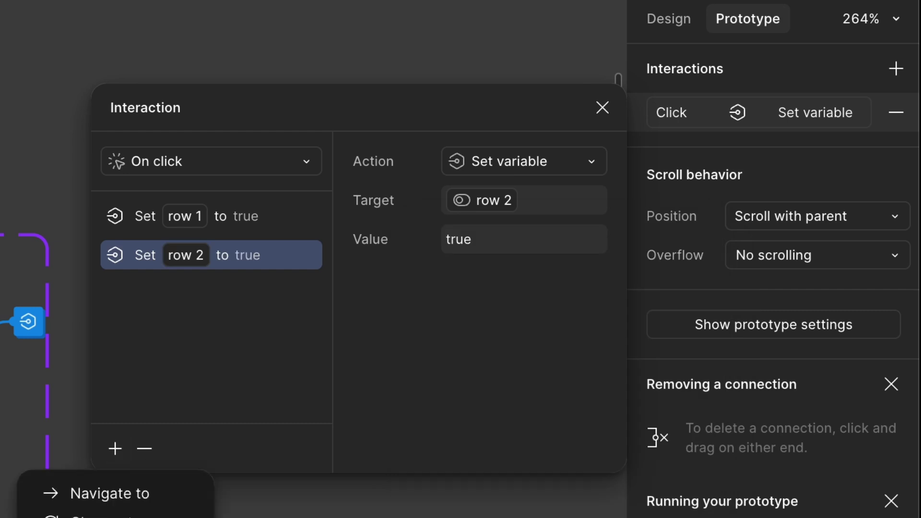
left_click(115, 513)
type("row")
left_click(546, 394)
left_click(477, 363)
Add a Set variable action to the interaction that sets row 4 to true
left_click(115, 448)
left_click(116, 513)
type("row")
left_click(525, 432)
left_click(443, 349)
Add a Set variable action to the interaction that sets row 5 to true
left_click(119, 449)
left_click(116, 513)
type("row")
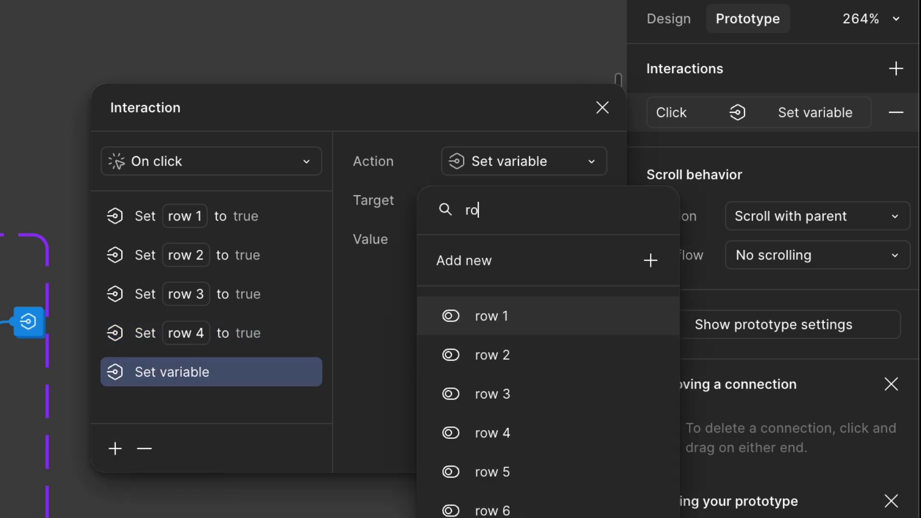
left_click(494, 471)
left_click(442, 349)
Add a Set variable action to the interaction that sets row 6 to true
left_click(115, 449)
left_click(115, 514)
type("row 6")
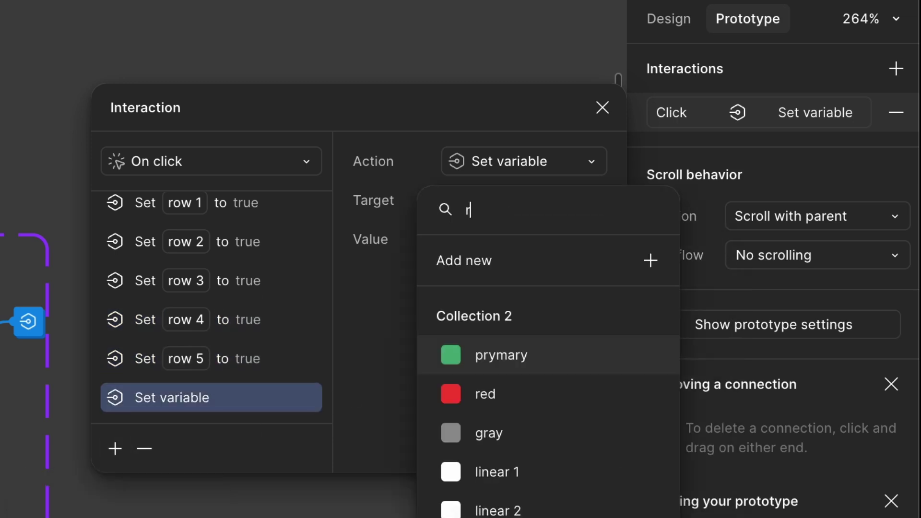
left_click(475, 315)
key("Return")
Add a Set variable action to the interaction that sets row 7 to true
left_click(115, 448)
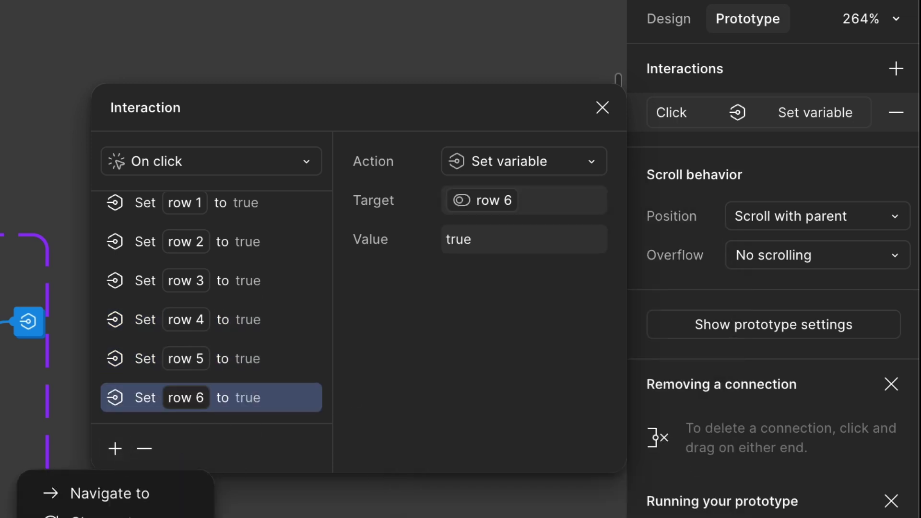
left_click(115, 513)
type("row 7")
left_click(528, 316)
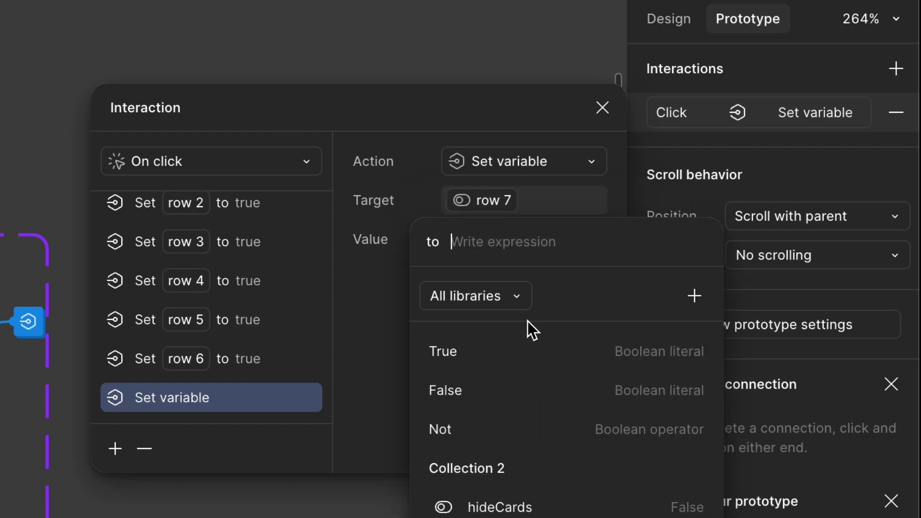
key("Return")
Add a Set variable action to the interaction that sets row 8 to true
left_click(115, 449)
left_click(115, 513)
type("row 8")
left_click(480, 315)
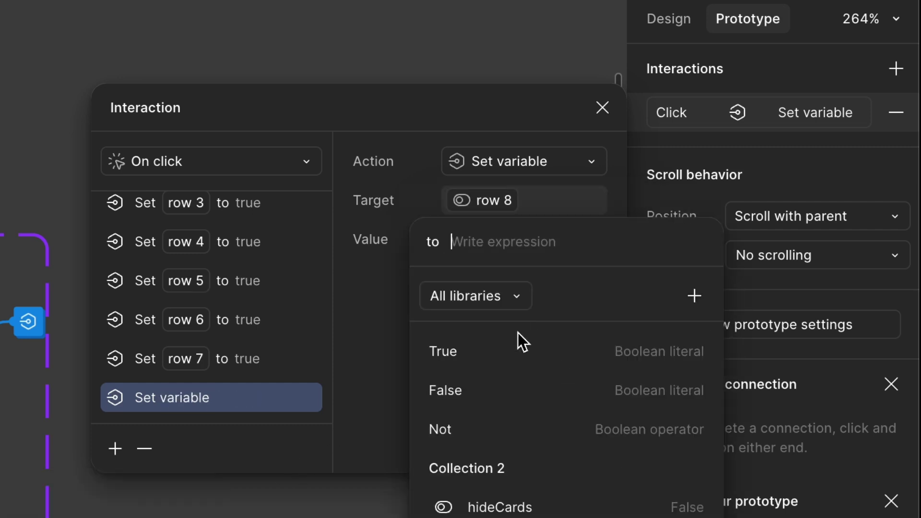
key("Return")
Add a Set variable action to the interaction that sets row 9 to true
left_click(115, 449)
left_click(115, 513)
type("row 9")
left_click(499, 315)
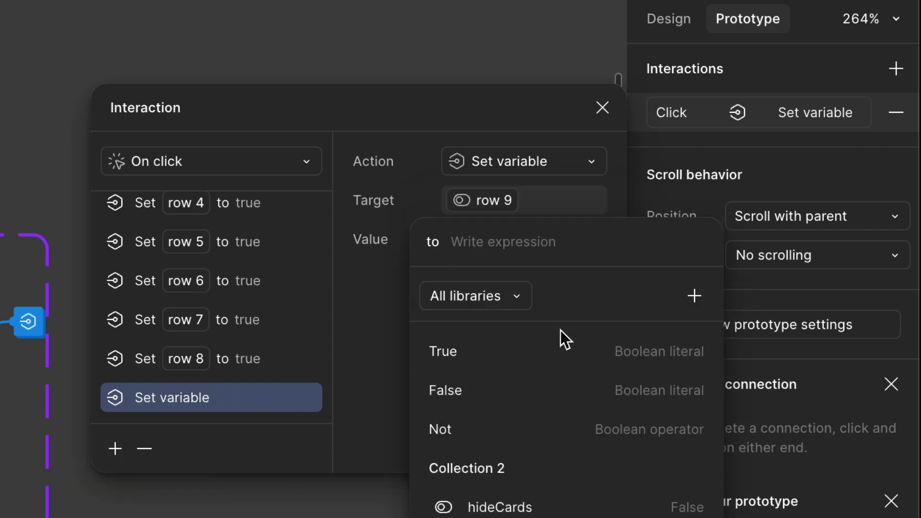
left_click(540, 343)
Add a Set variable action to the interaction that sets row 10 to true
left_click(115, 448)
left_click(115, 514)
type("row 10")
left_click(499, 315)
left_click(509, 353)
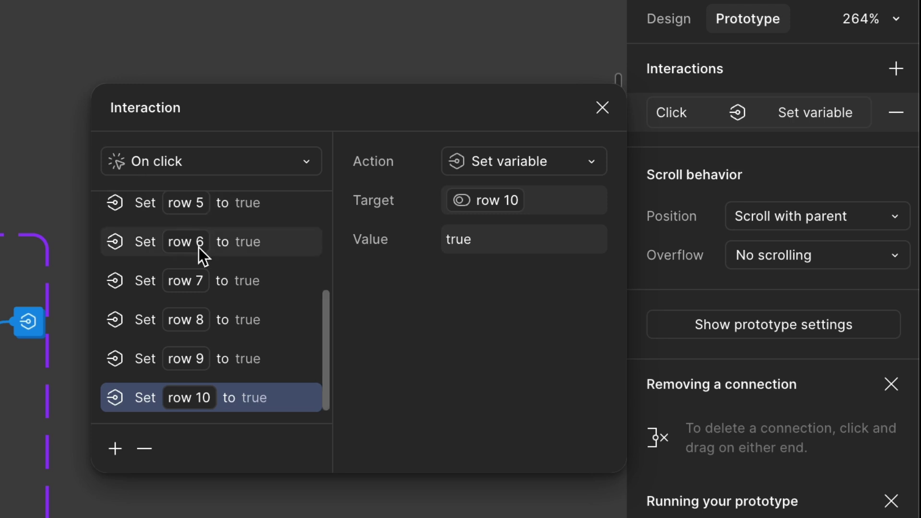
Add a Set variable action to the same interaction that sets selectAll to true
left_click(115, 447)
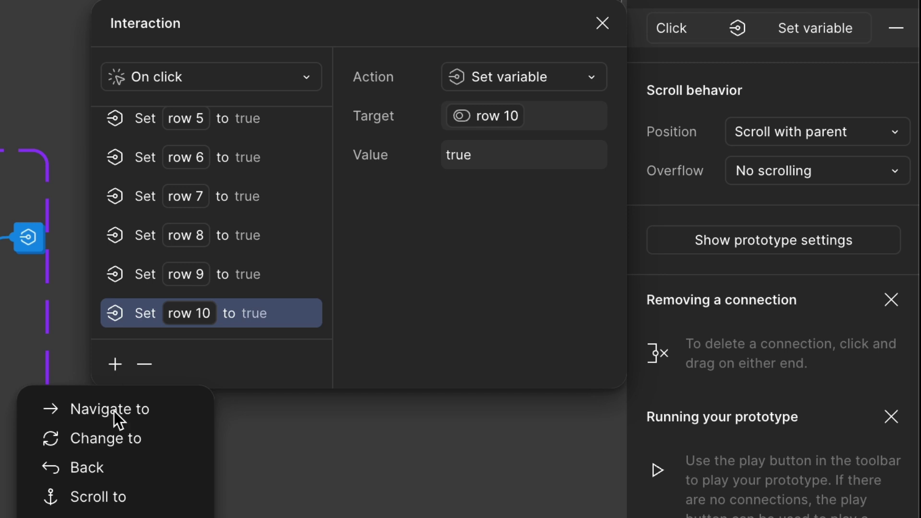
key("Return")
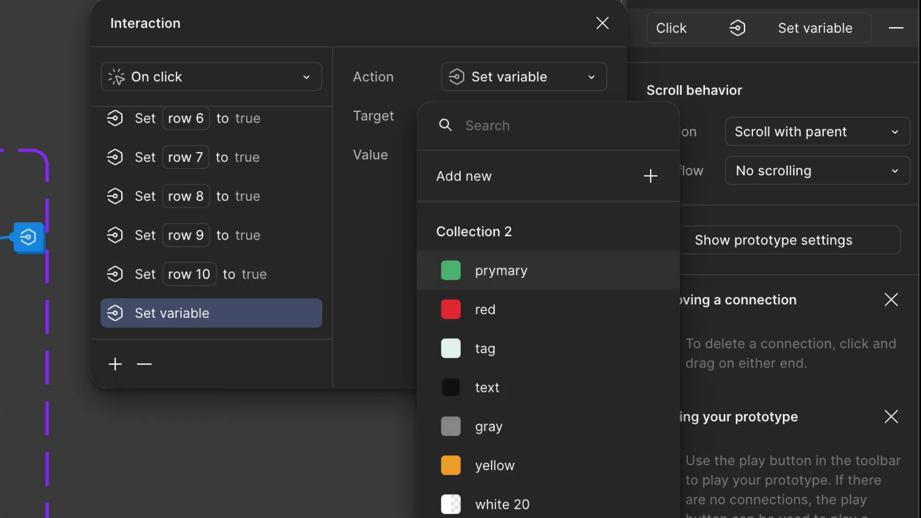
type("se")
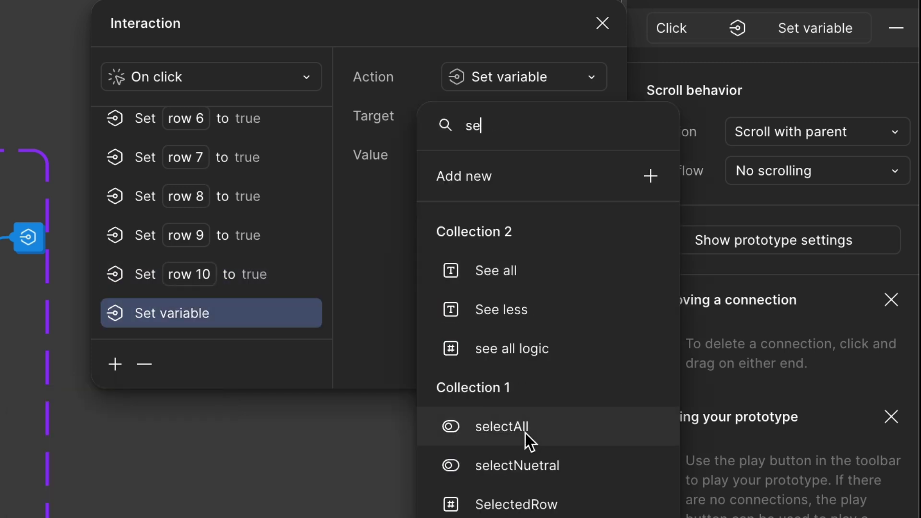
left_click(525, 432)
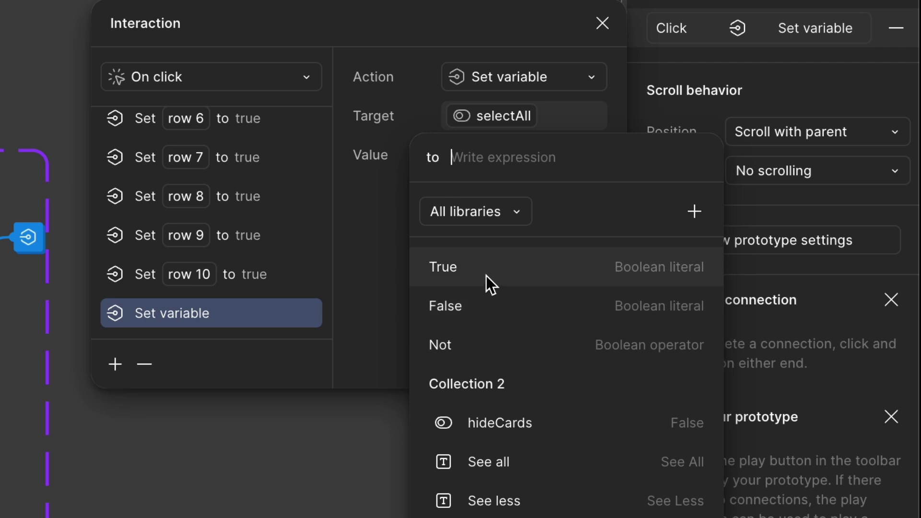
left_click(485, 277)
left_click(325, 339)
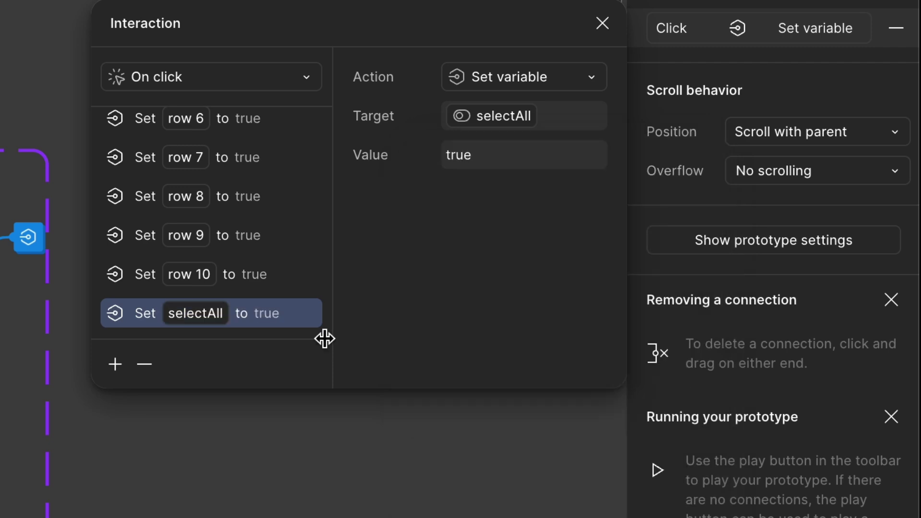
Add a Set variable action to the same interaction that sets selectNuetral to false
left_click(115, 365)
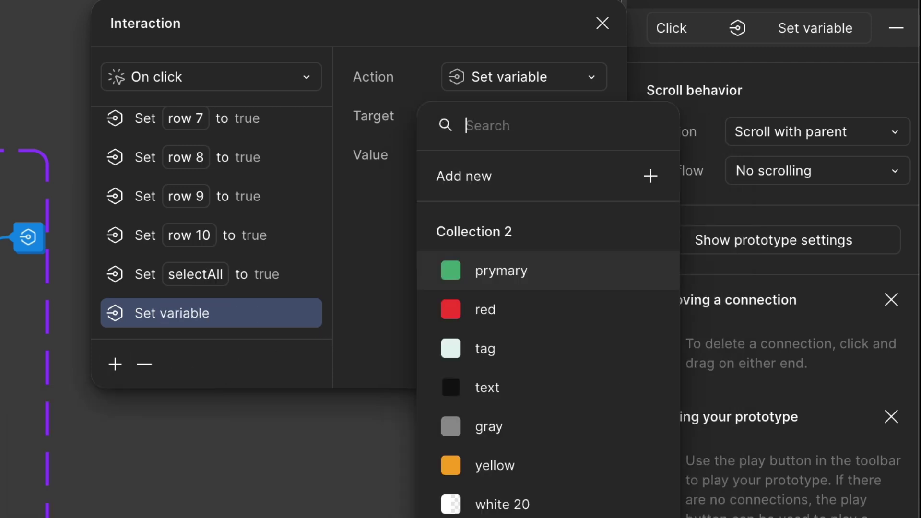
type("se")
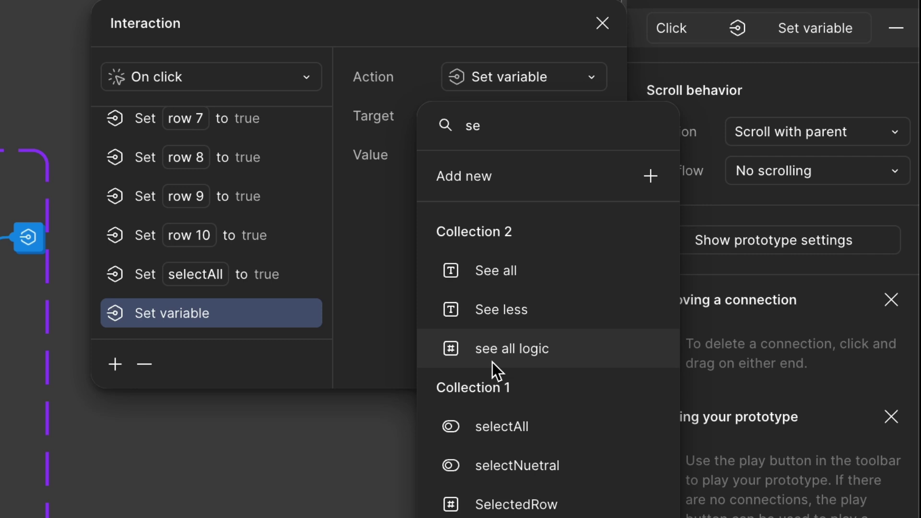
left_click(524, 458)
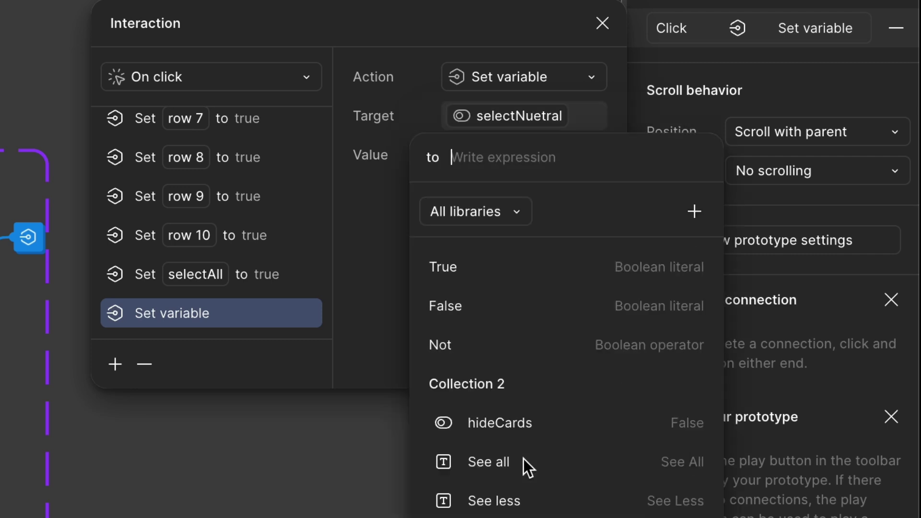
left_click(488, 312)
left_click(373, 315)
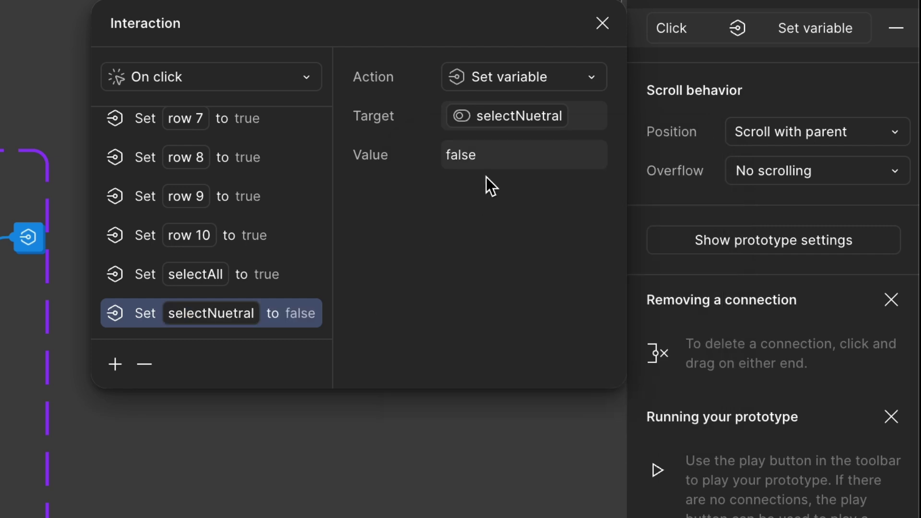
Add a Set variable action to the same interaction that sets actionOption to true
left_click(117, 369)
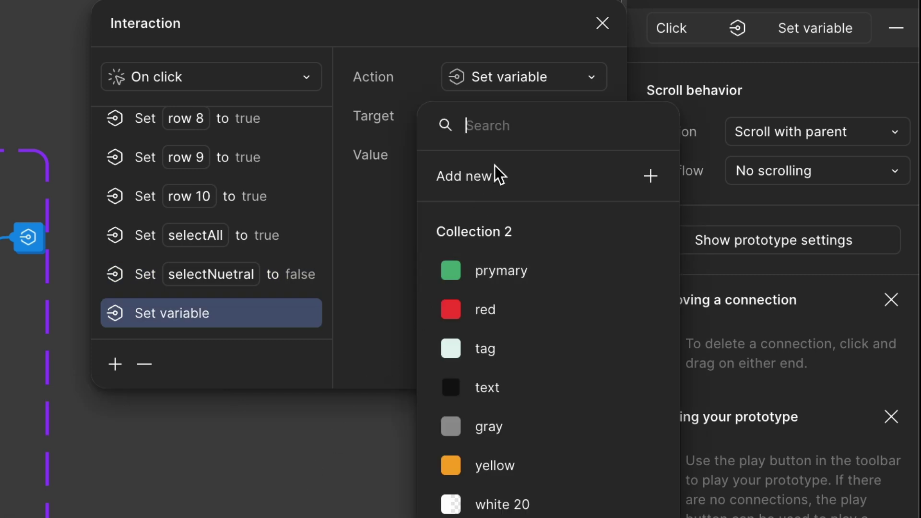
type("ac")
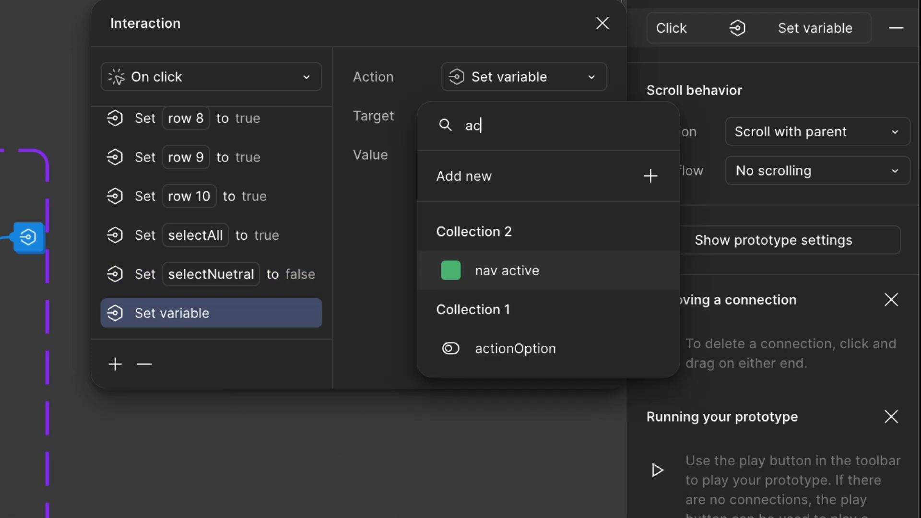
left_click(528, 355)
left_click(477, 276)
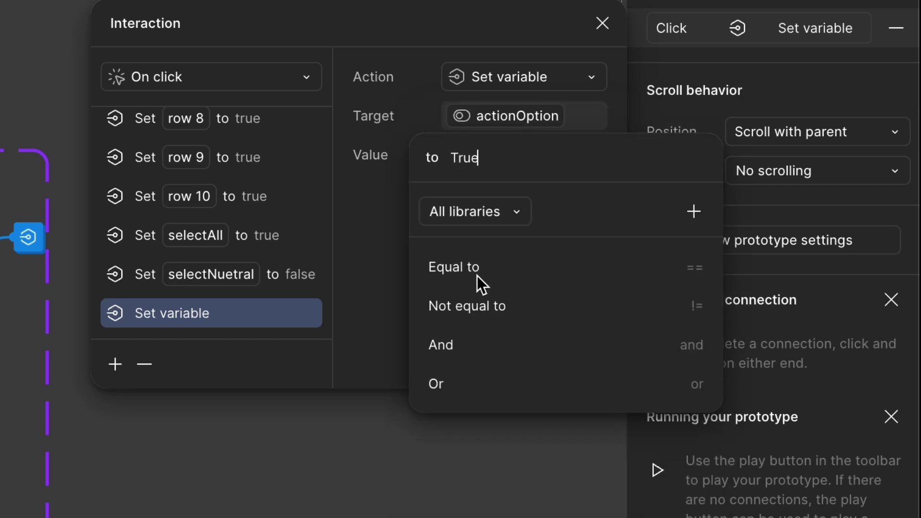
left_click(354, 350)
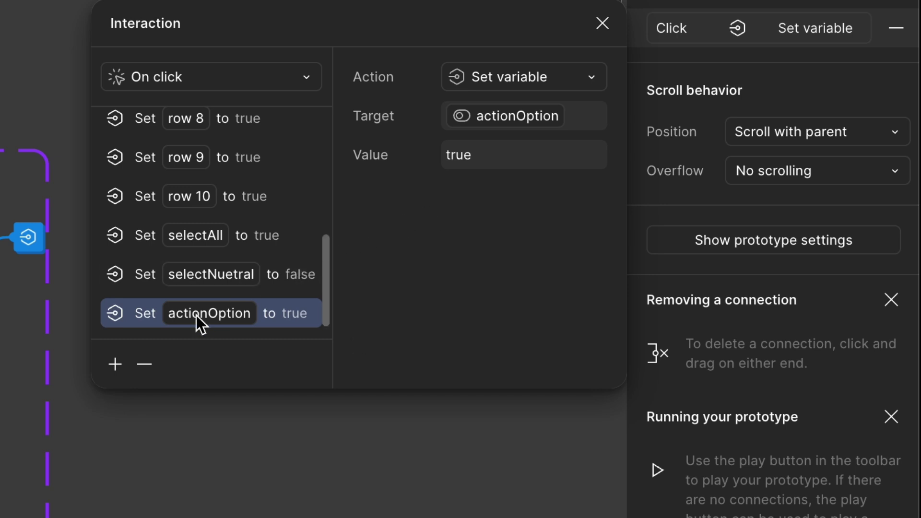
Add a Set variable action that sets SelectedRow to totalRow, and test selecting all orders with the header checkbox in the prototype preview
left_click(119, 365)
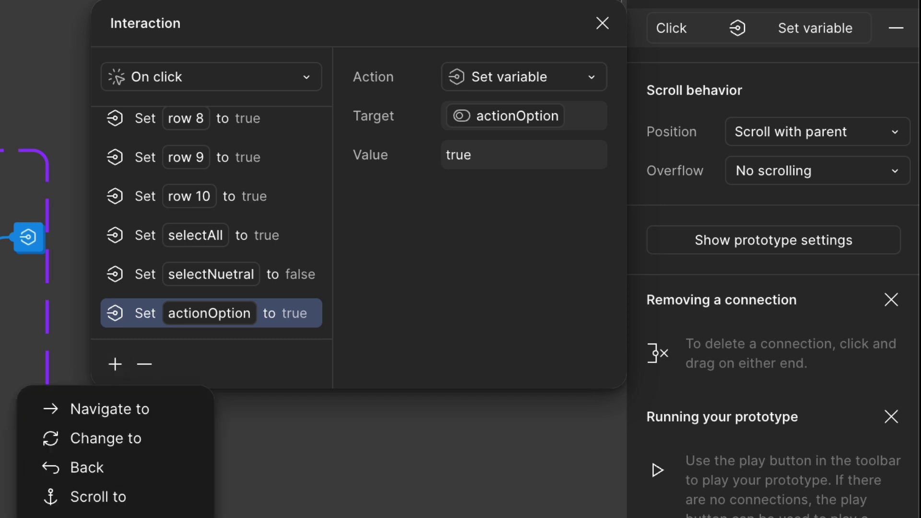
left_click(96, 516)
type("e")
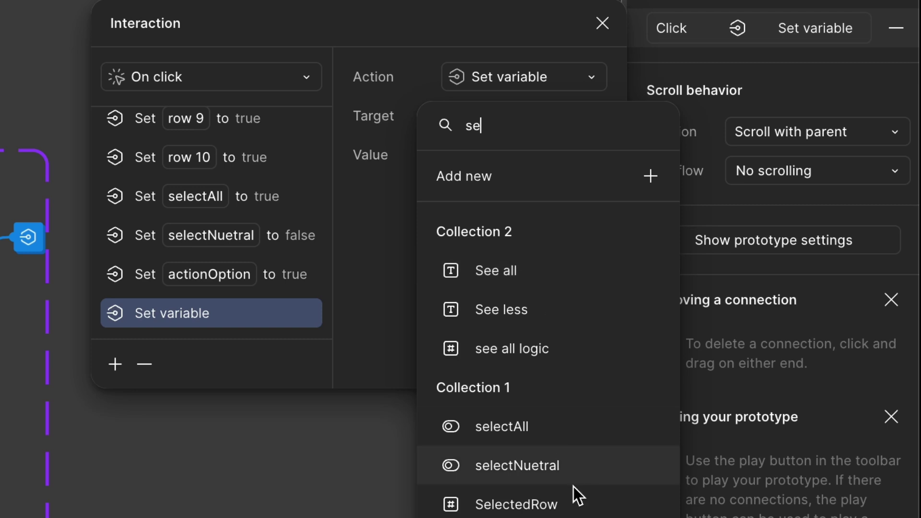
left_click(571, 504)
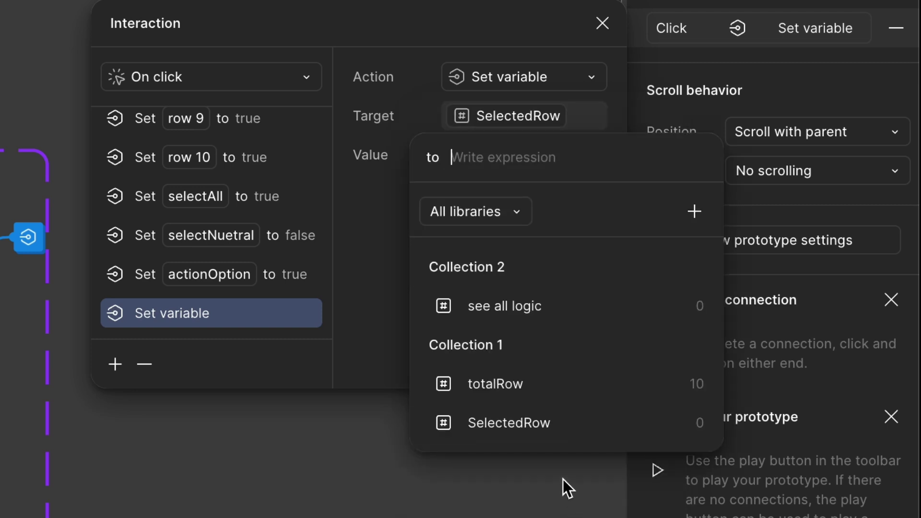
left_click(549, 389)
left_click(378, 300)
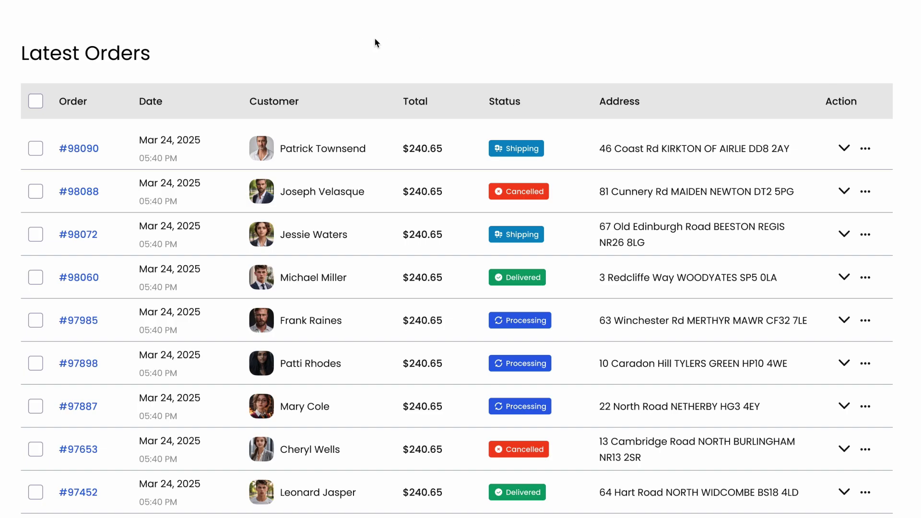
left_click(38, 103)
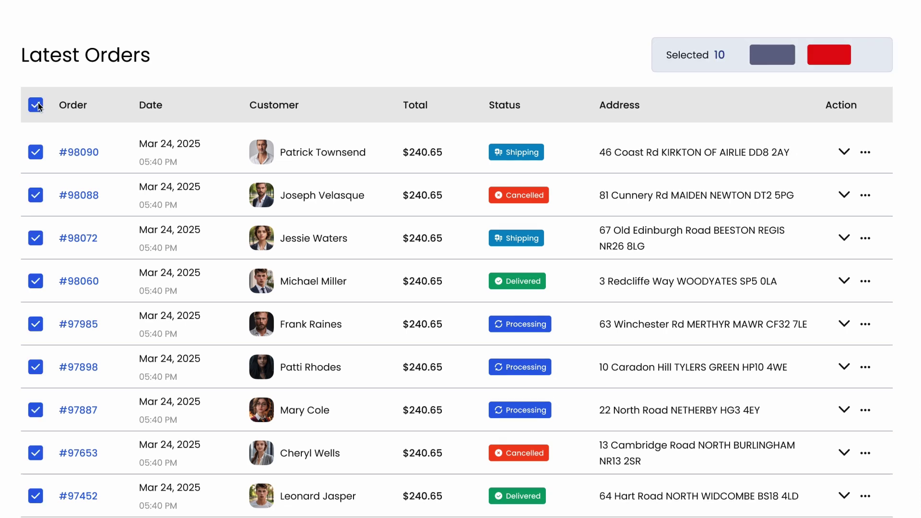
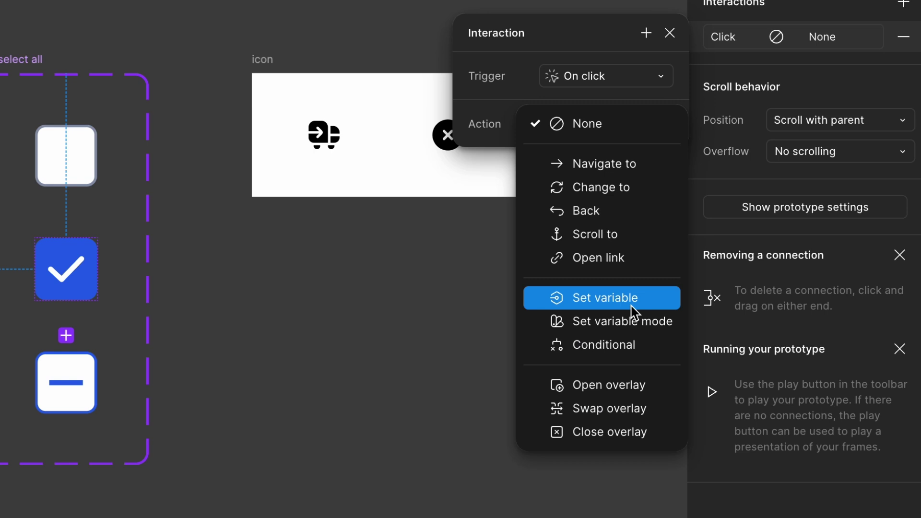
Set row 1 to false with the click interaction on the checked variant of the select all component
type("row")
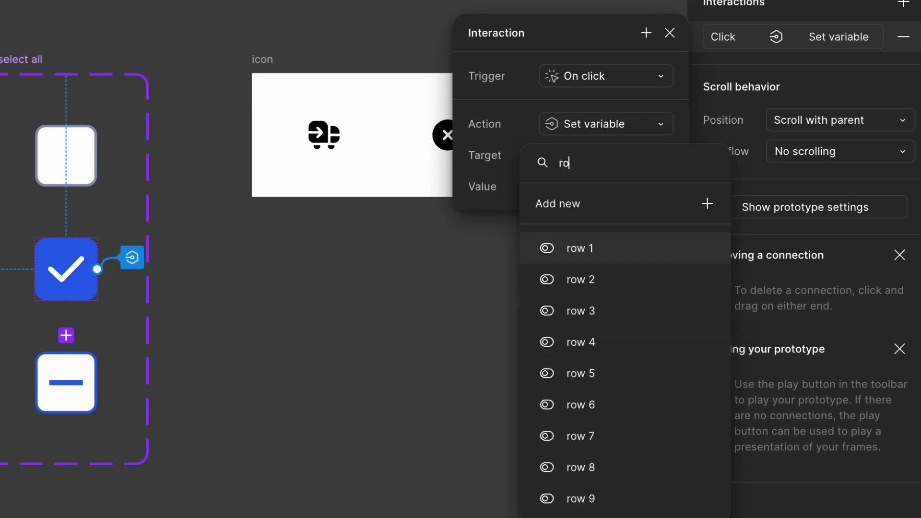
left_click(605, 240)
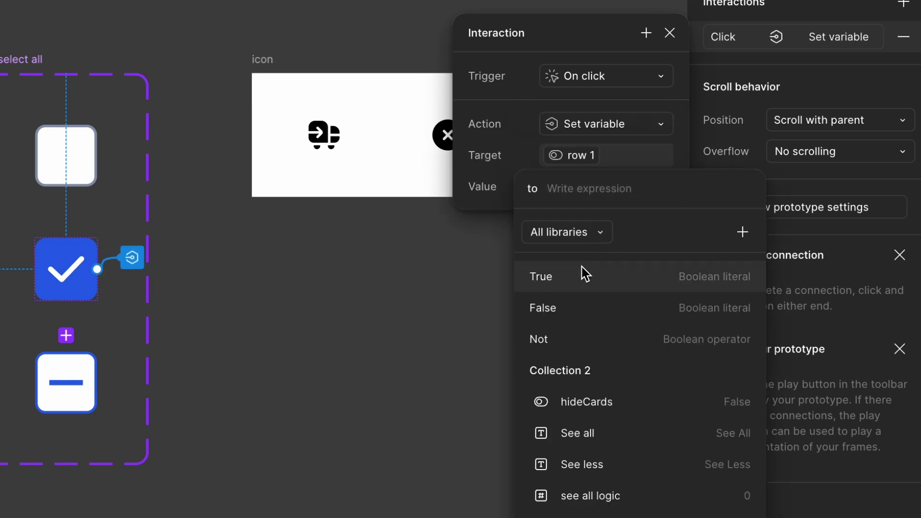
left_click(570, 309)
left_click(501, 220)
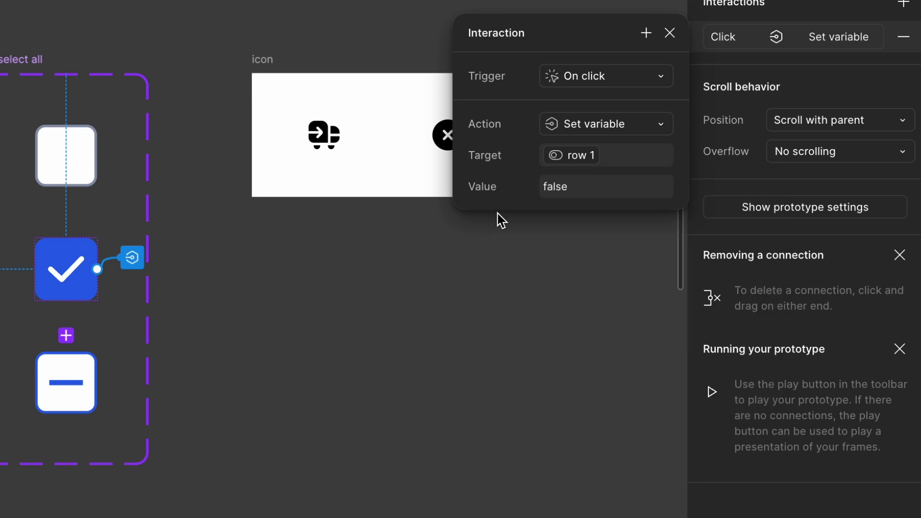
Add Set variable actions to the checked variant's interaction that set row 2 and row 3 to false
left_click(646, 33)
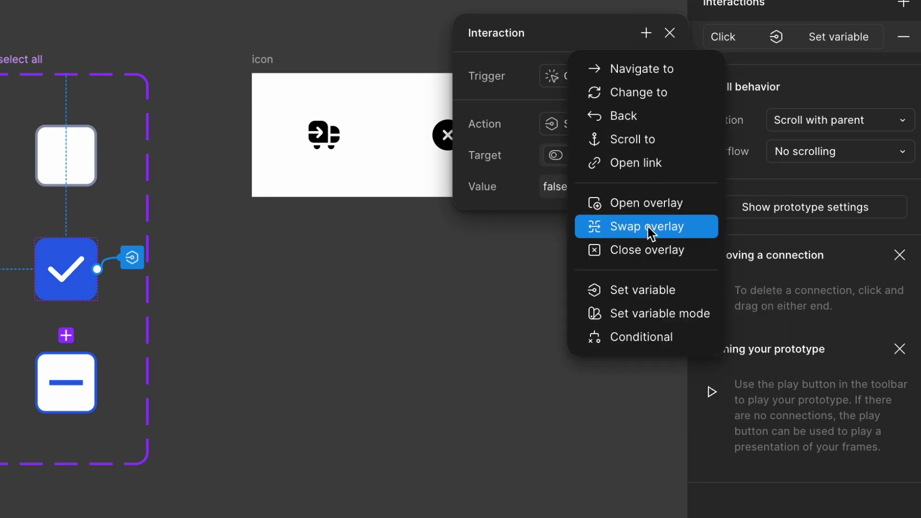
left_click(651, 290)
left_click(472, 307)
type("r")
left_click(798, 257)
left_click(798, 259)
Add a Set variable action to the checked variant's interaction that sets row 4 to false
left_click(472, 307)
left_click(480, 509)
type("r")
left_click(775, 295)
left_click(775, 259)
Add a Set variable action to the checked variant's interaction that sets row 5 to false
left_click(473, 307)
left_click(480, 508)
type("row")
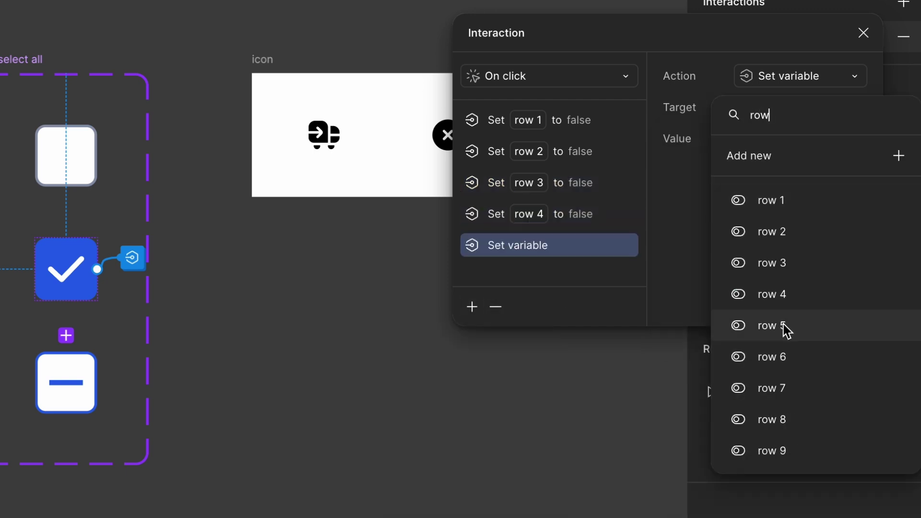
left_click(782, 325)
left_click(789, 260)
Add a Set variable action to the checked variant's interaction that sets row 6 to false
left_click(472, 306)
left_click(480, 508)
type("row")
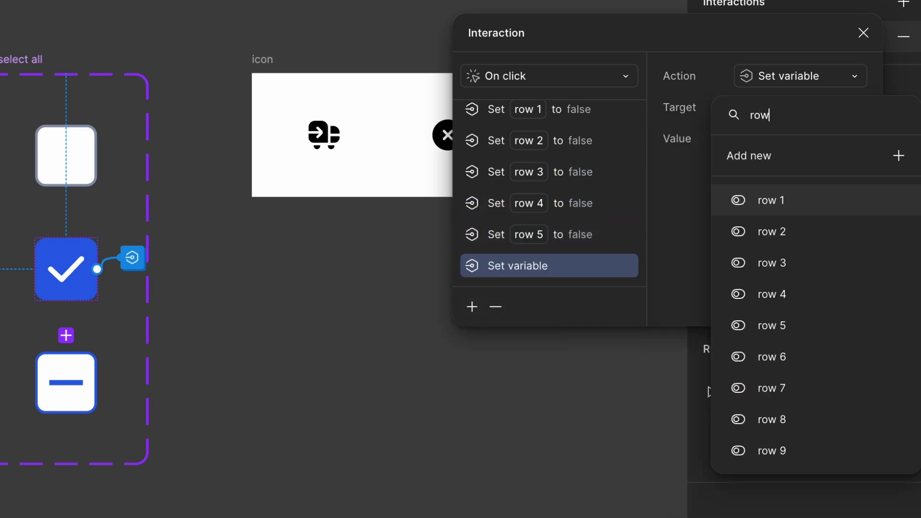
left_click(822, 372)
left_click(768, 263)
Add a Set variable action to the checked variant's interaction that sets row 7 to false
left_click(472, 306)
type("row")
left_click(772, 389)
left_click(763, 257)
Add a Set variable action to the checked variant's interaction that sets row 8 to false
left_click(473, 306)
left_click(480, 509)
type("row")
left_click(772, 419)
left_click(763, 260)
Add a Set variable action to the checked variant's interaction that sets row 9 to false
left_click(472, 306)
left_click(480, 508)
type("row")
left_click(772, 451)
left_click(763, 261)
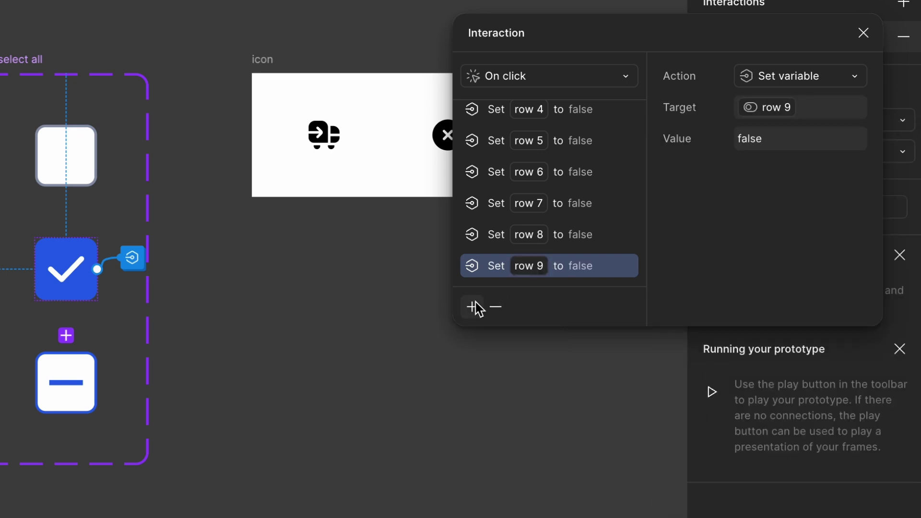
Add a Set variable action to the checked variant's interaction that sets row 10 to false
left_click(472, 306)
left_click(480, 509)
type("row 10")
left_click(794, 204)
left_click(763, 261)
Add a Set variable action to the checked variant's interaction that sets selectAll to false
left_click(473, 307)
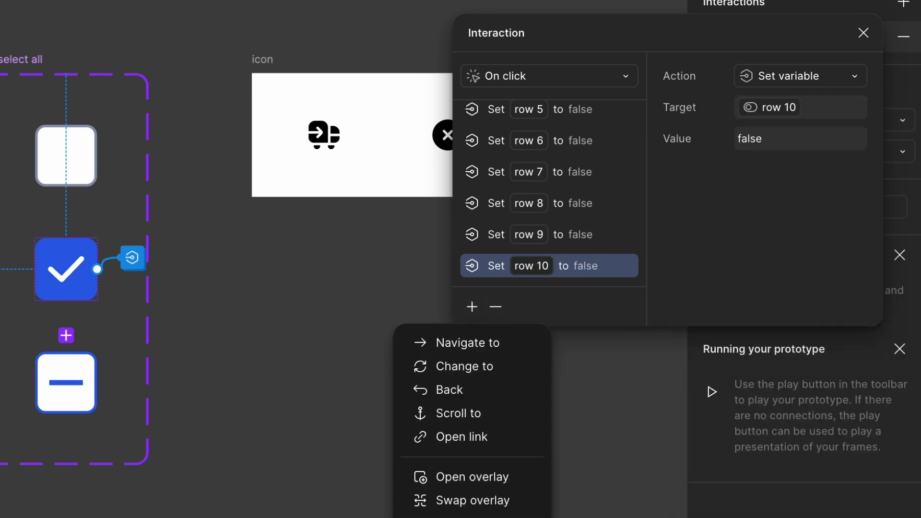
left_click(480, 508)
type("se")
left_click(831, 358)
left_click(771, 253)
Add a Set variable action to the checked variant's interaction that sets selectNuetral to false
left_click(472, 307)
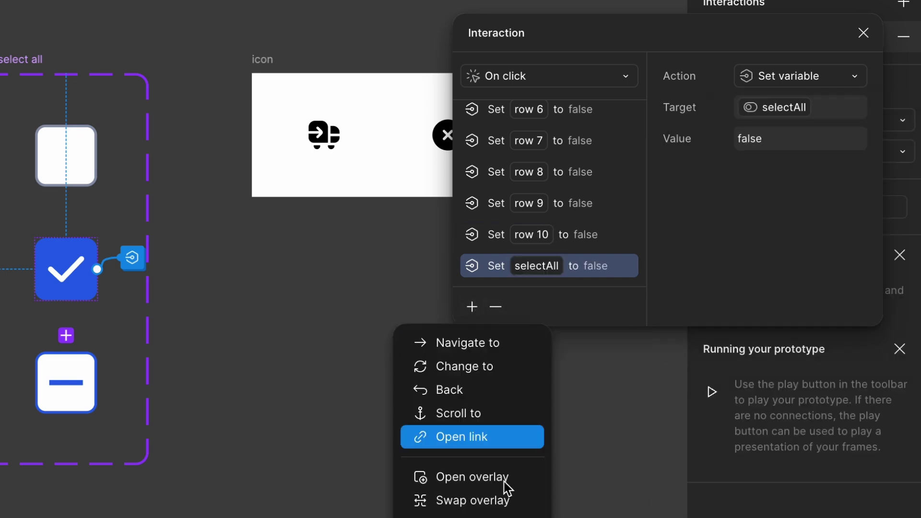
left_click(480, 509)
type("s")
left_click(777, 446)
left_click(720, 261)
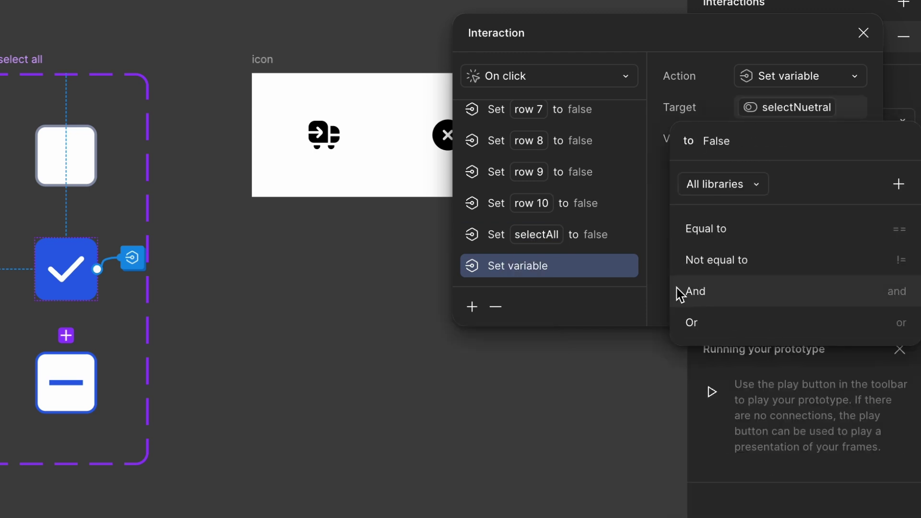
left_click(664, 290)
Add a Set variable action to the checked variant's interaction that sets actionOption to false
left_click(472, 306)
left_click(479, 509)
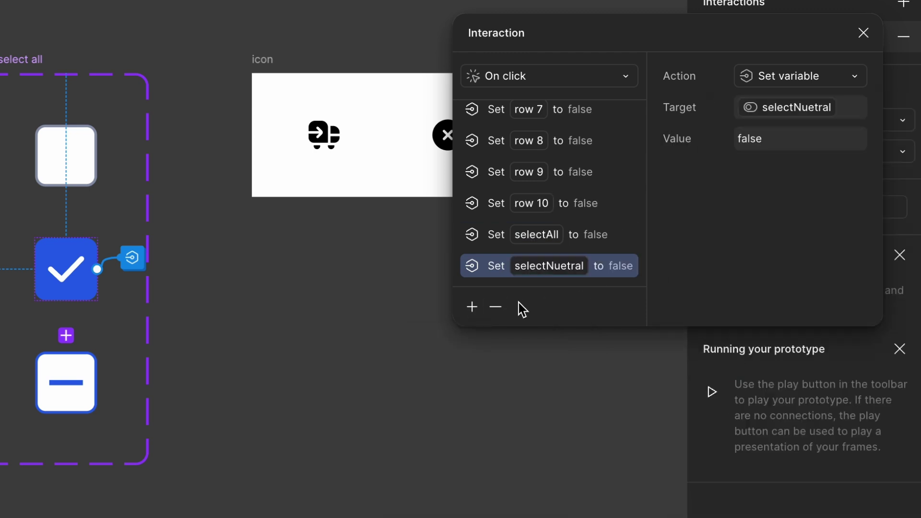
left_click(472, 307)
left_click(473, 514)
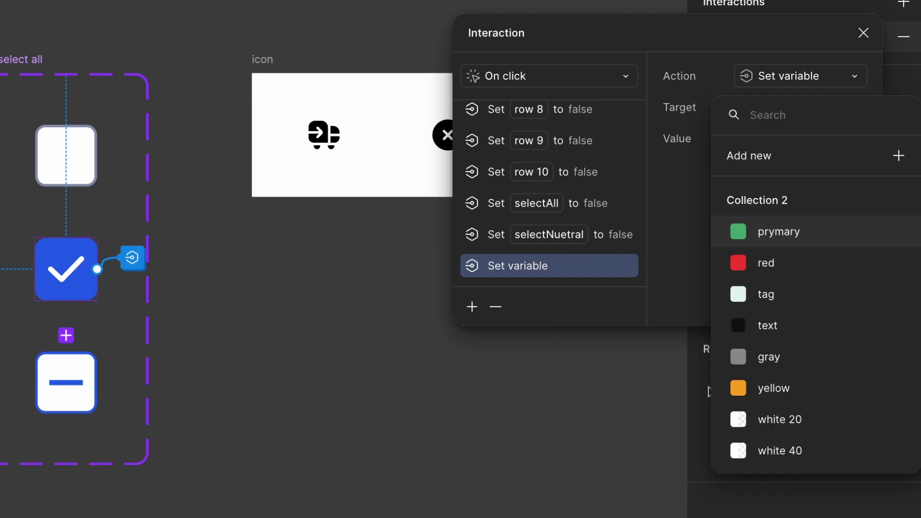
type("ac")
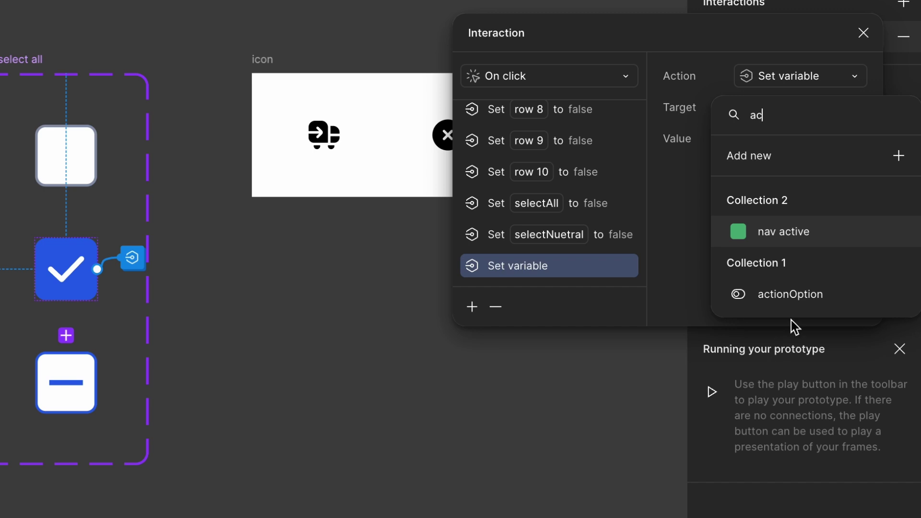
left_click(792, 295)
left_click(750, 268)
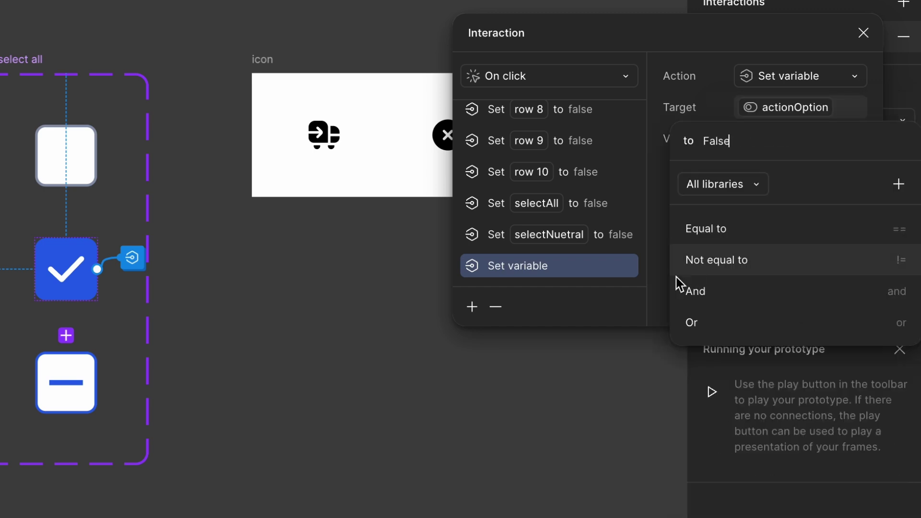
left_click(664, 284)
Add a Set variable action that sets SelectedRow to 0, and test clearing the selection with the header checkbox in the prototype preview
left_click(473, 307)
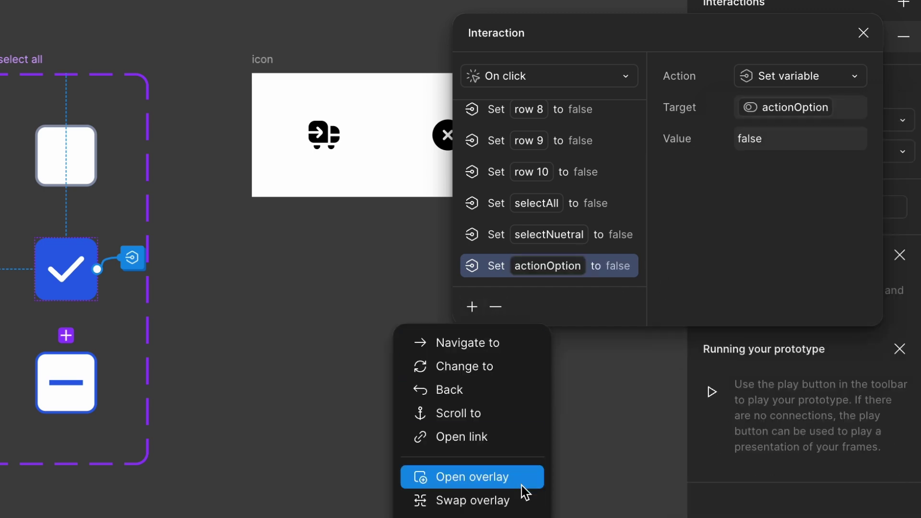
left_click(480, 516)
type("se")
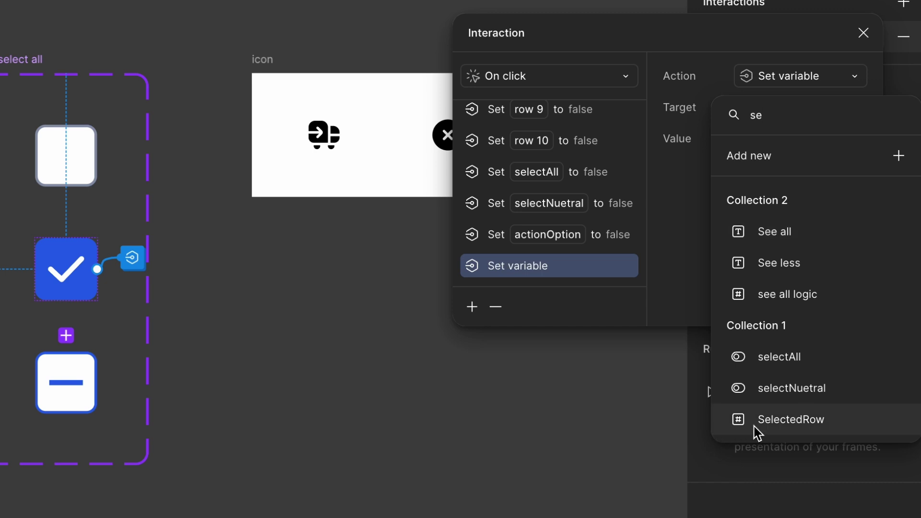
left_click(791, 421)
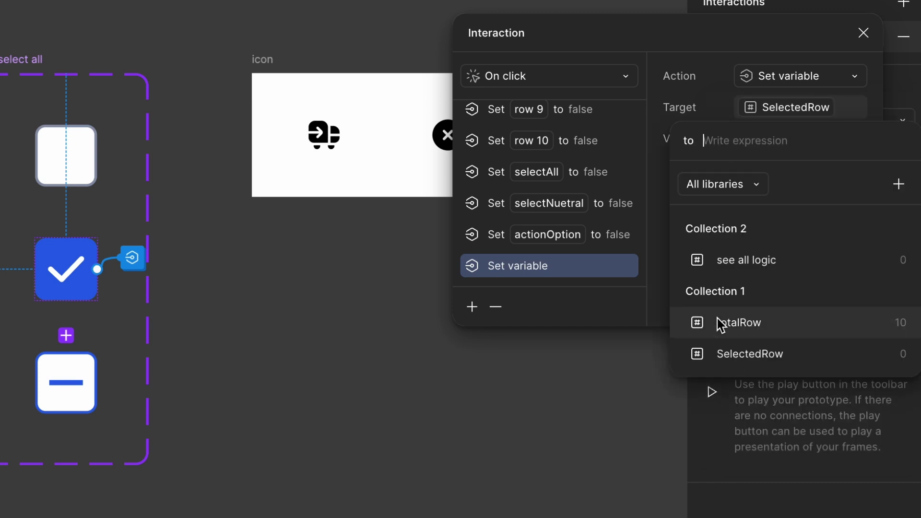
type("0")
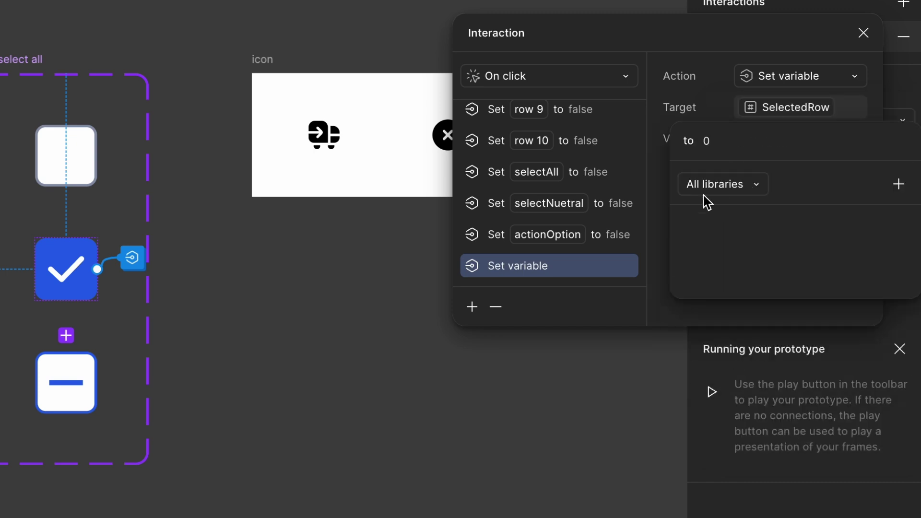
left_click(656, 237)
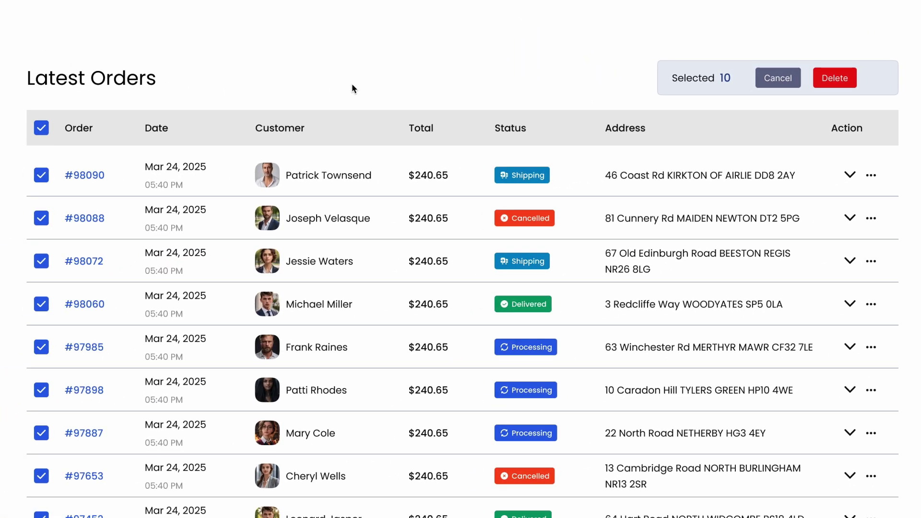
key("Escape")
left_click(39, 125)
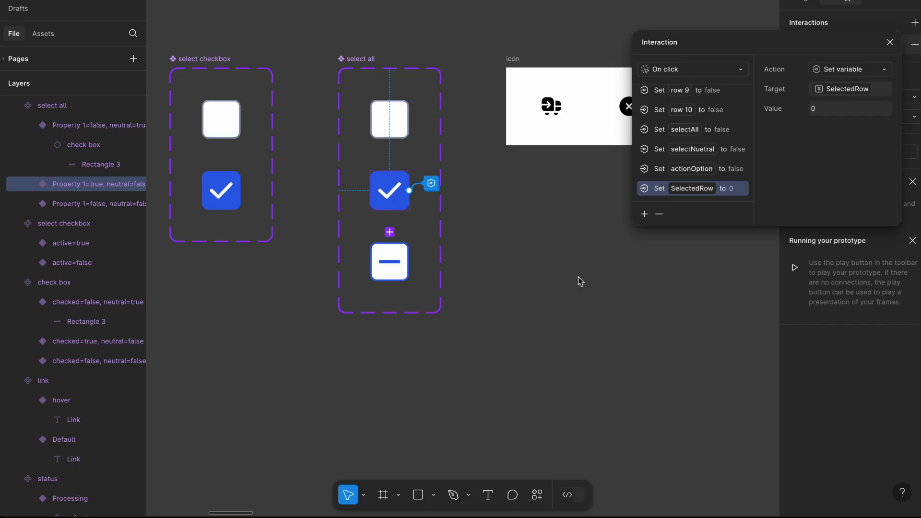
Add a click interaction to the neutral (dash) variant of the select all component that sets row 1 to false
left_click(580, 281)
left_click(390, 262)
left_click(914, 23)
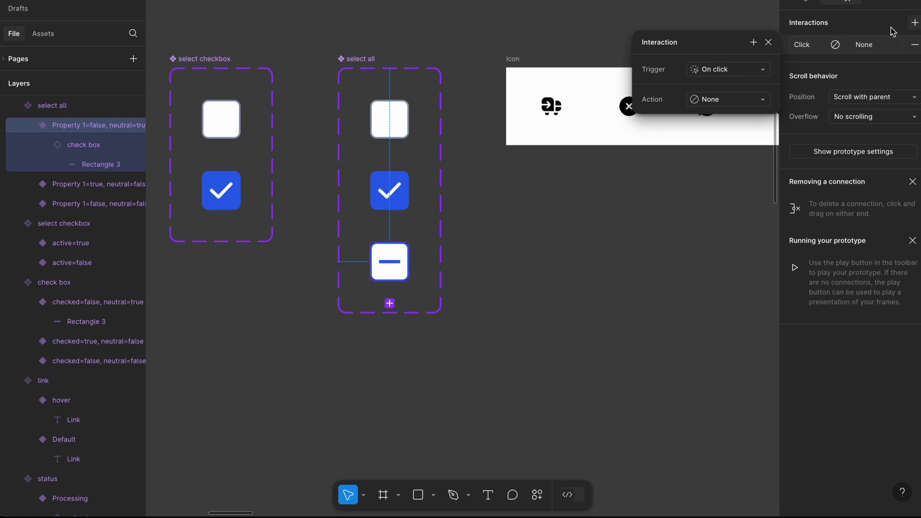
left_click(710, 100)
left_click(735, 208)
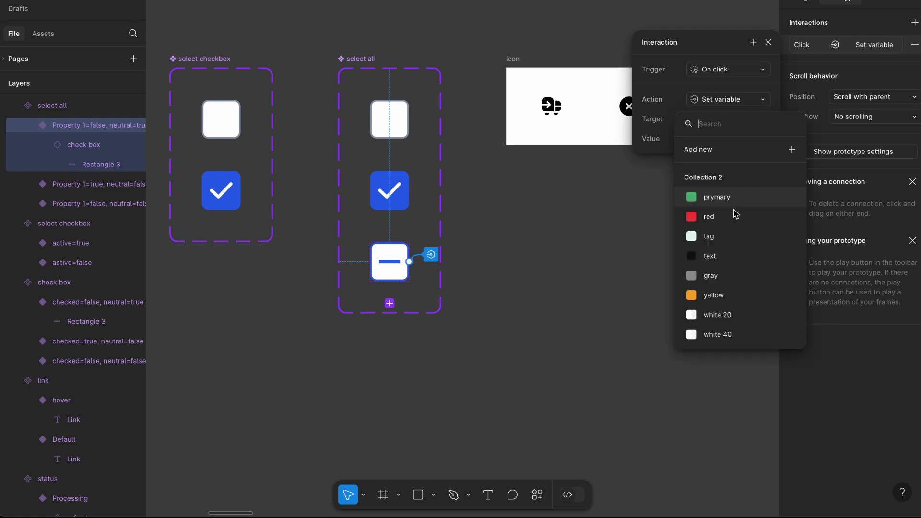
type("row")
left_click(732, 178)
left_click(706, 211)
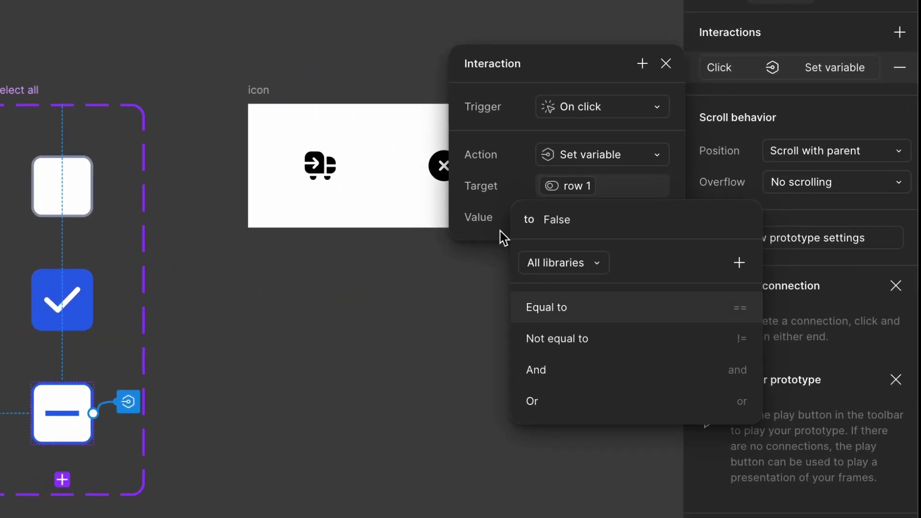
Add a Set variable action to the neutral variant's interaction that sets row 2 to false
left_click(642, 63)
left_click(635, 321)
type("row")
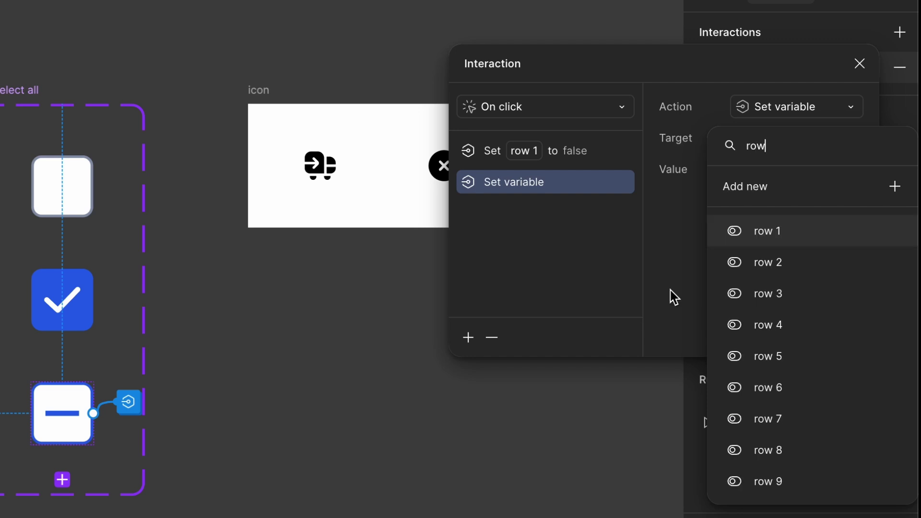
left_click(768, 262)
left_click(734, 290)
left_click(467, 350)
Add a Set variable action to the neutral variant's interaction that sets row 3 to false
left_click(469, 338)
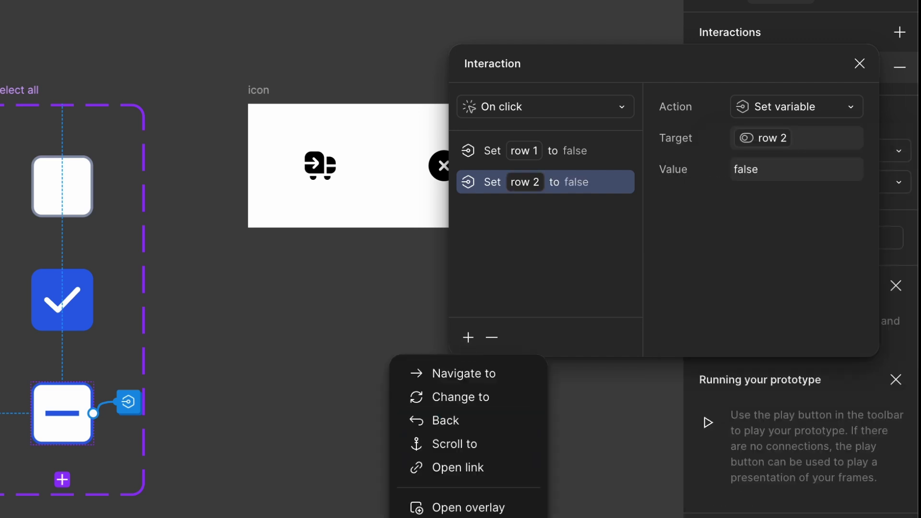
left_click(485, 517)
type("row")
left_click(768, 292)
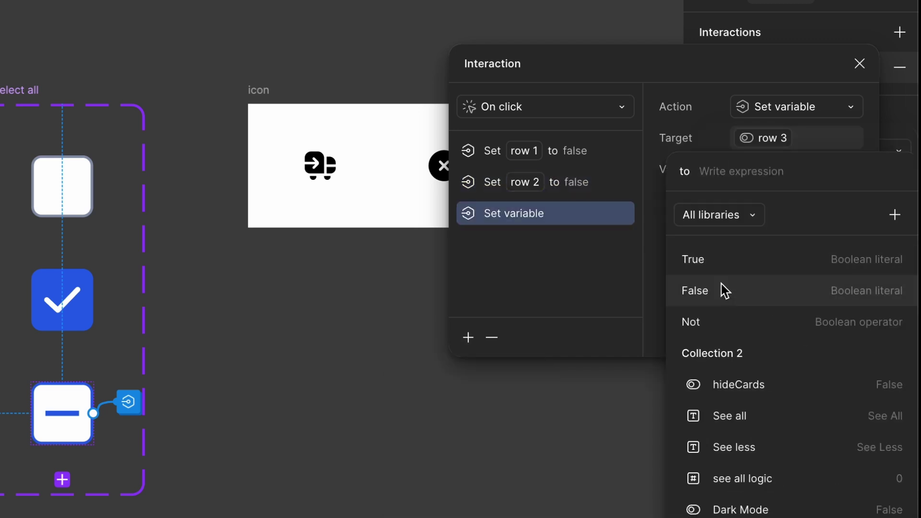
left_click(726, 291)
Add a Set variable action to the neutral variant's interaction that sets row 4 to false
left_click(468, 338)
left_click(485, 516)
type("row")
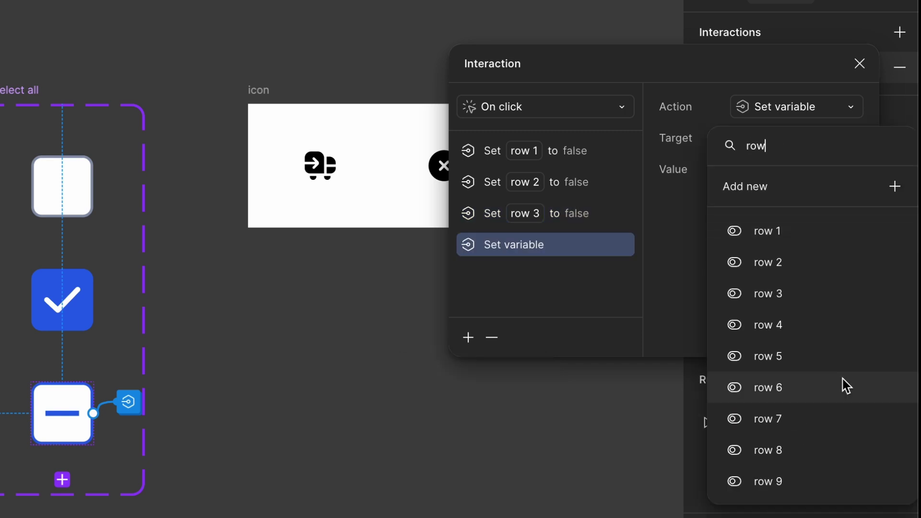
left_click(796, 331)
left_click(739, 292)
Add a Set variable action to the neutral variant's interaction that sets row 5 to false
left_click(468, 338)
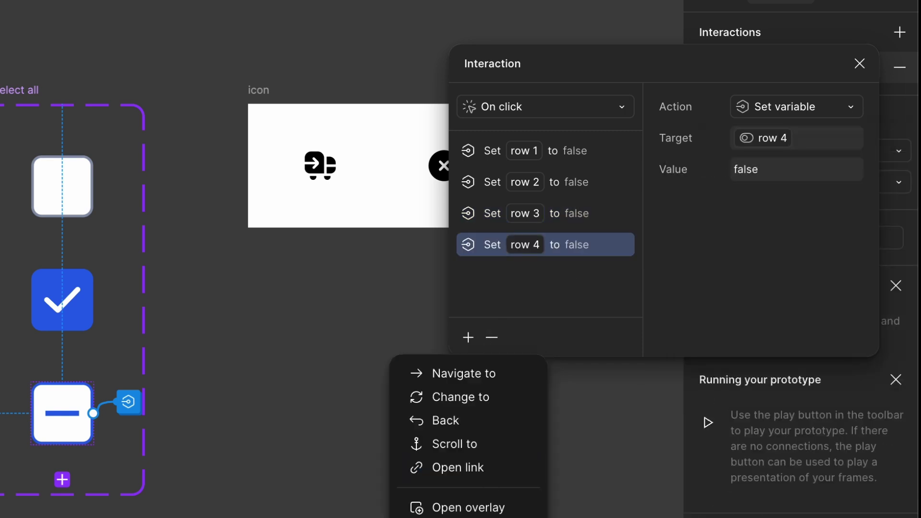
left_click(485, 516)
type("row")
scroll(791, 386, "down", 1)
left_click(792, 342)
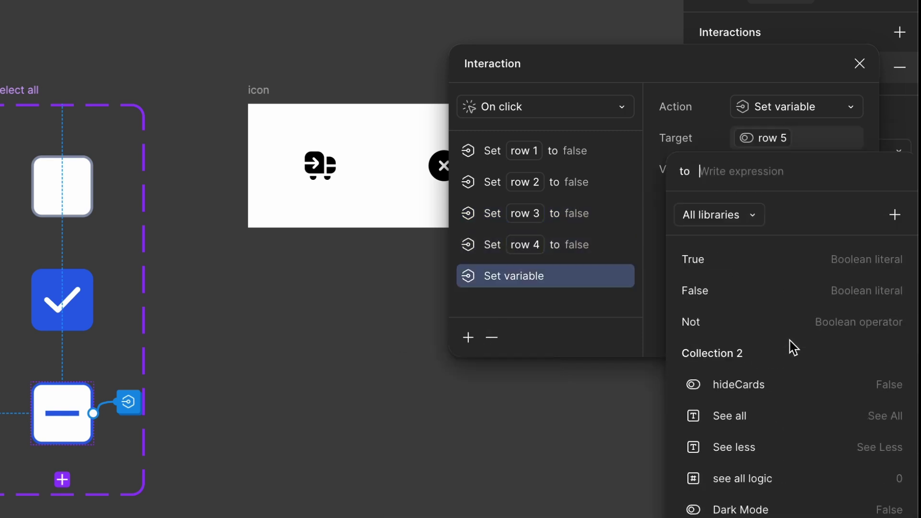
left_click(767, 286)
Add a Set variable action to the neutral variant's interaction that sets row 6 to false
left_click(468, 338)
left_click(484, 516)
type("row")
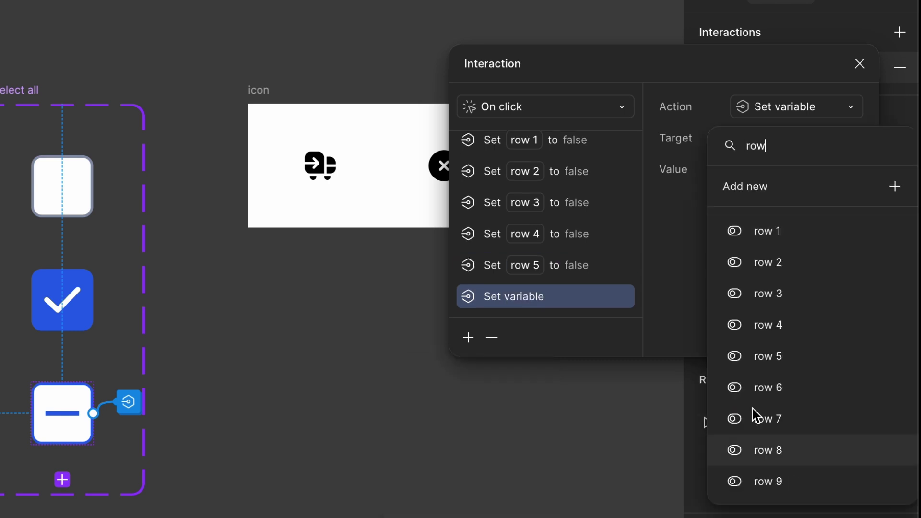
left_click(767, 388)
left_click(701, 289)
Add a Set variable action to the neutral variant's interaction that sets row 7 to false
left_click(469, 338)
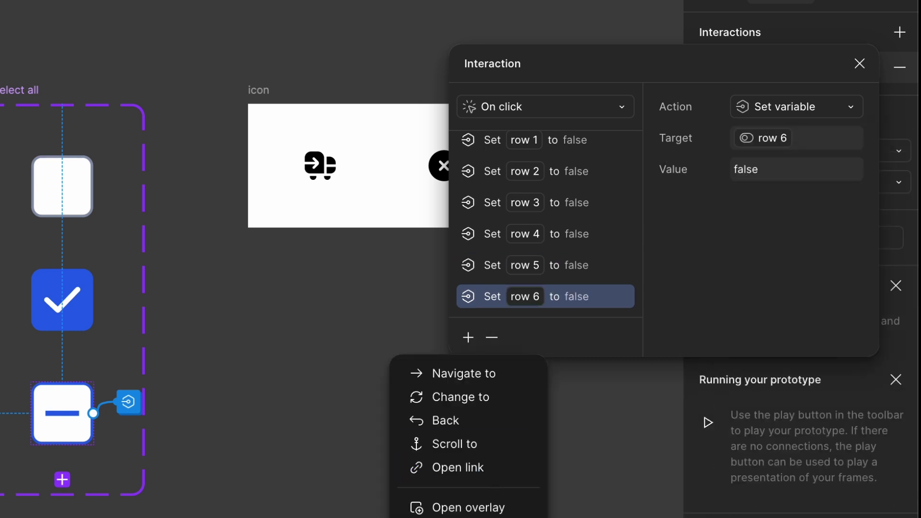
left_click(485, 516)
type("row")
scroll(792, 432, "down", 1)
left_click(767, 395)
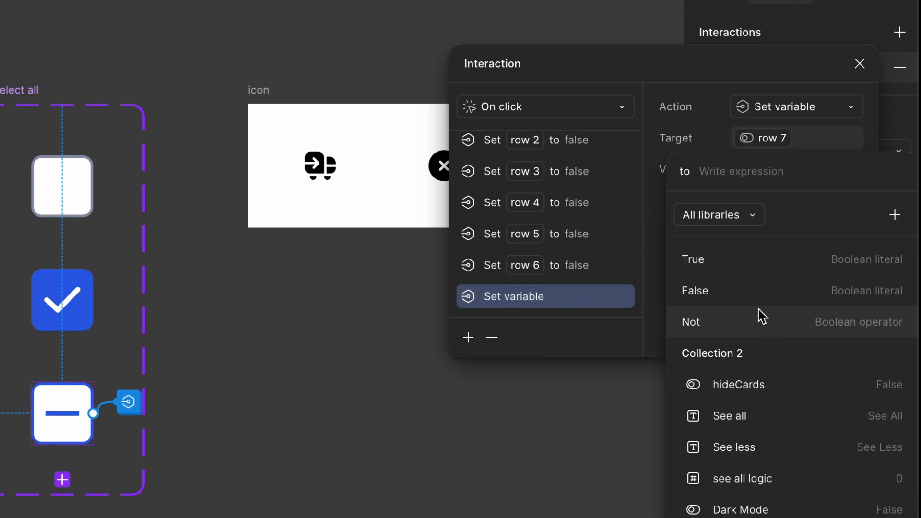
left_click(760, 290)
Add a Set variable action to the neutral variant's interaction that sets row 8 to false
left_click(469, 338)
left_click(485, 516)
type("row")
scroll(768, 425, "down", 1)
left_click(768, 425)
left_click(761, 291)
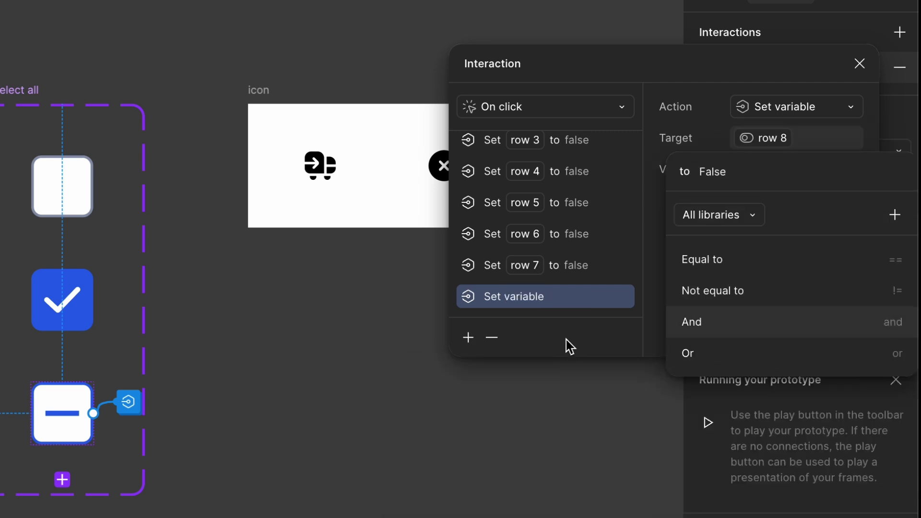
Add a Set variable action to the neutral variant's interaction that sets row 9 to false
left_click(468, 338)
left_click(485, 516)
type("row")
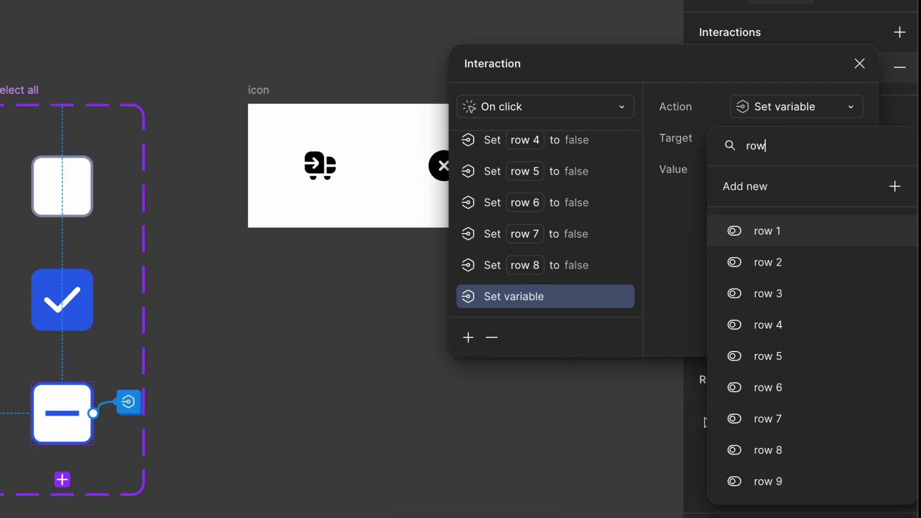
left_click(780, 484)
left_click(720, 290)
Add a Set variable action to the neutral variant's interaction that sets row 10 to false
left_click(468, 337)
left_click(468, 337)
left_click(485, 516)
type("row 1")
left_click(849, 271)
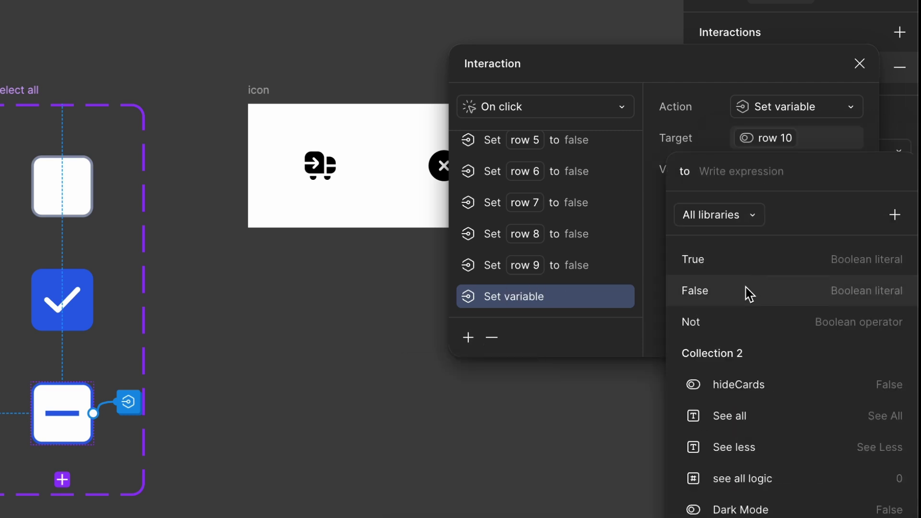
left_click(750, 291)
Add a Set variable action to the neutral variant's interaction that sets selectAll to false
left_click(468, 338)
left_click(485, 516)
type("se")
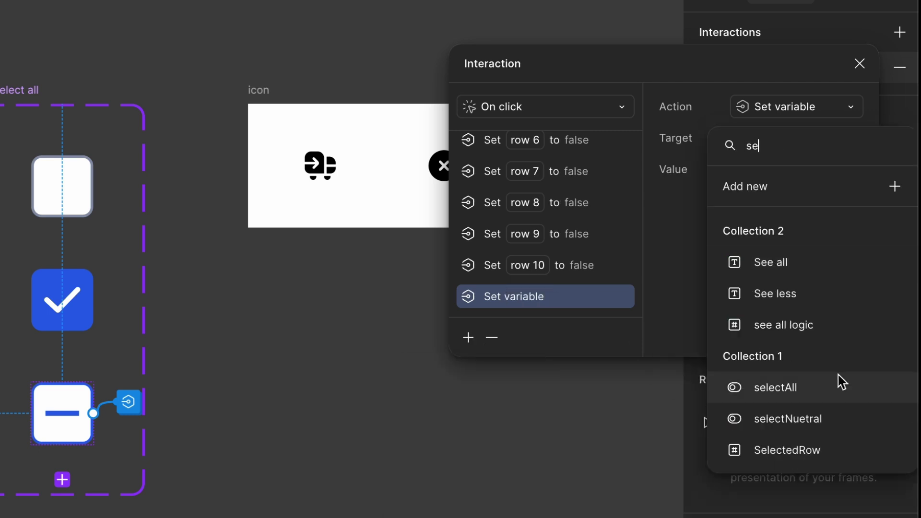
left_click(817, 399)
left_click(719, 291)
left_click(618, 338)
Add a Set variable action to the neutral variant's interaction that sets selectNuetral to false
left_click(468, 338)
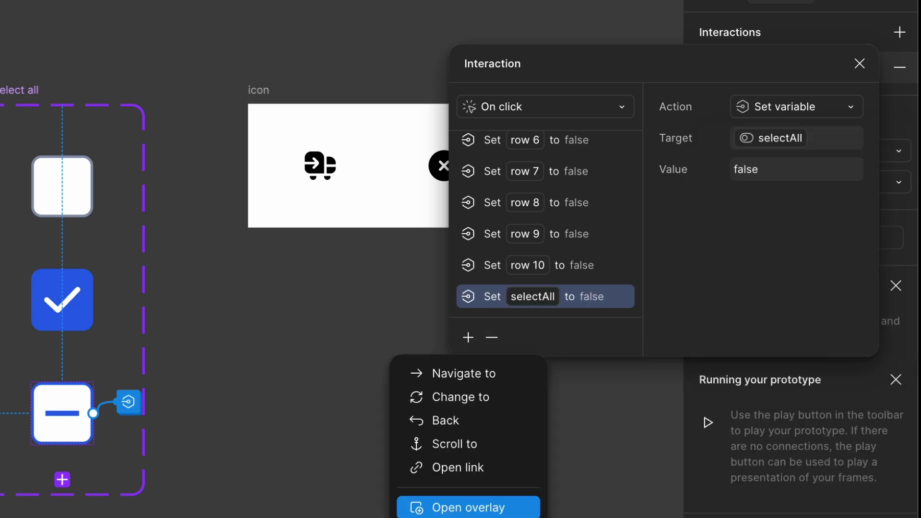
left_click(484, 517)
type("se")
left_click(761, 422)
left_click(719, 291)
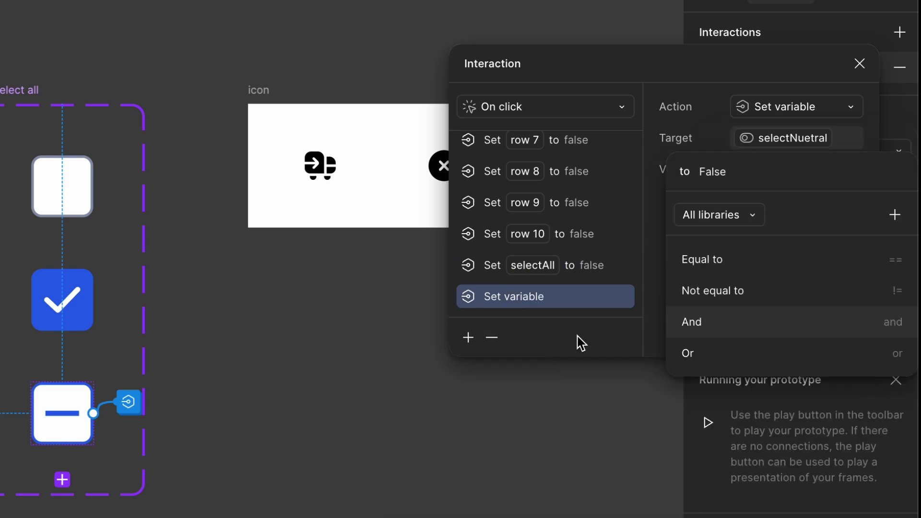
left_click(580, 341)
Add a Set variable action to the neutral variant's interaction that sets actionOption to false
left_click(468, 338)
left_click(485, 516)
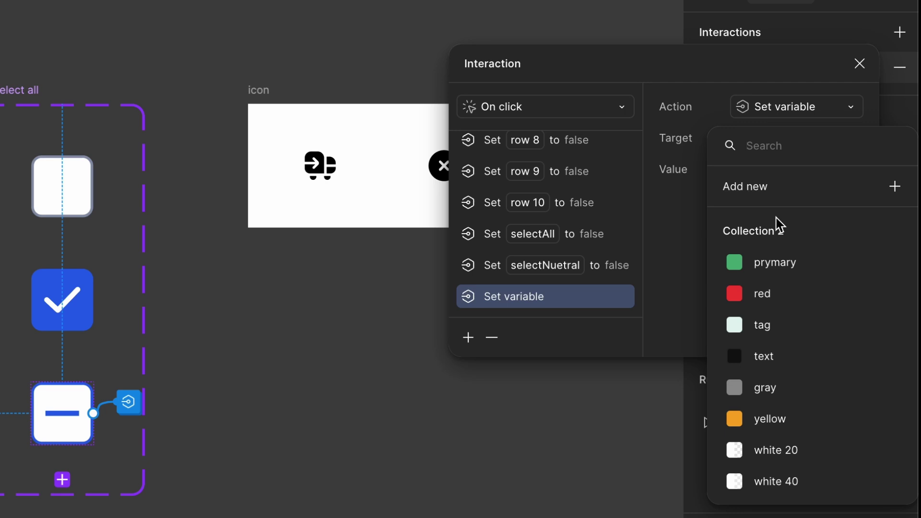
type("ac")
left_click(784, 319)
left_click(754, 291)
left_click(603, 334)
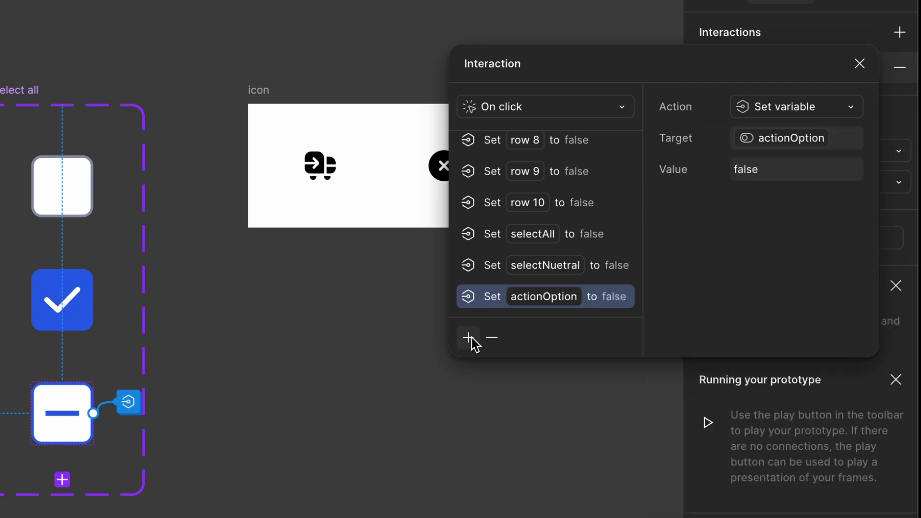
Add a Set variable action setting SelectedRow to 0 to the neutral variant's interaction, and close the interaction settings
left_click(468, 337)
left_click(461, 517)
type("se")
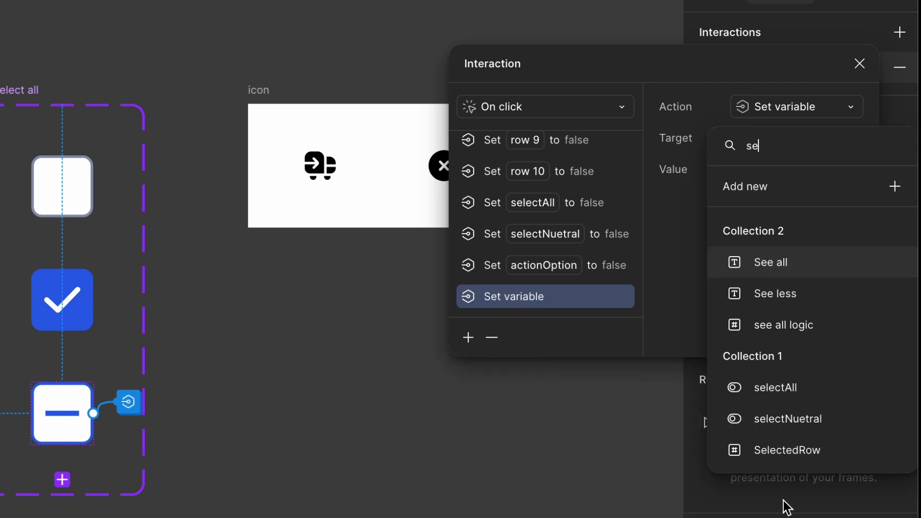
left_click(787, 450)
type("0")
key("Return")
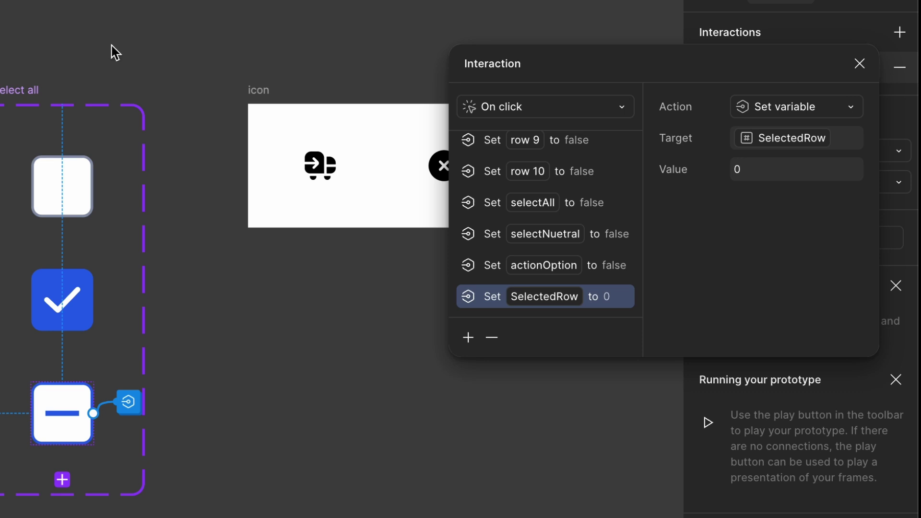
left_click(858, 69)
left_click(504, 377)
Add a click interaction to the unchecked variant of the select checkbox component that sets SelectedRow to SelectedRow + 1
scroll(507, 381, "left", 10)
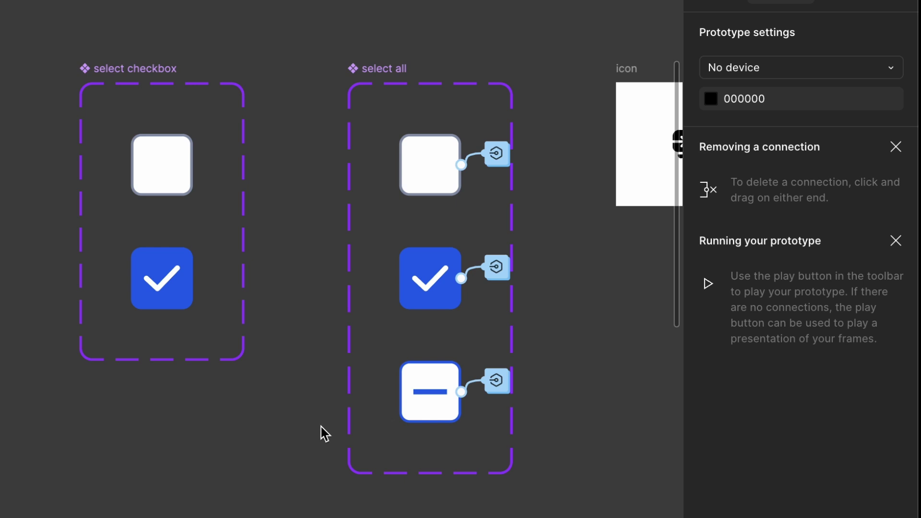
scroll(323, 428, "up", 3)
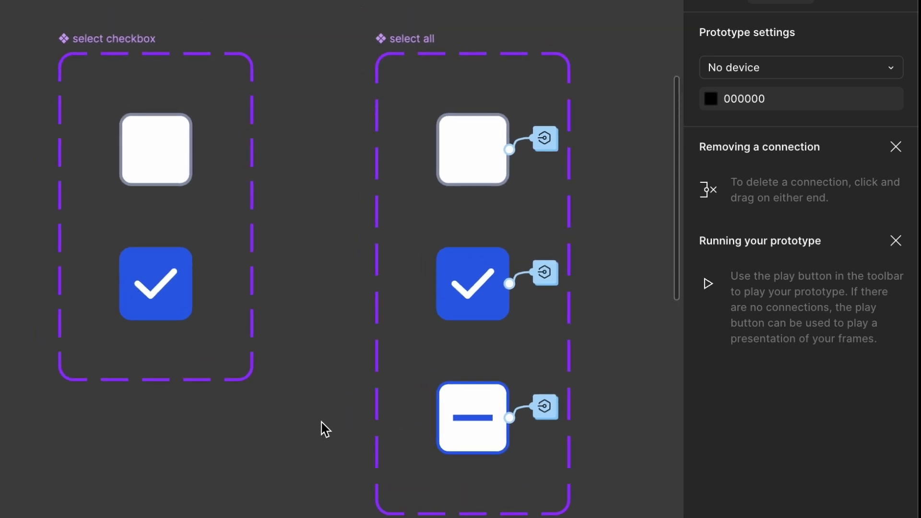
scroll(326, 430, "down", 5)
scroll(326, 429, "left", 3)
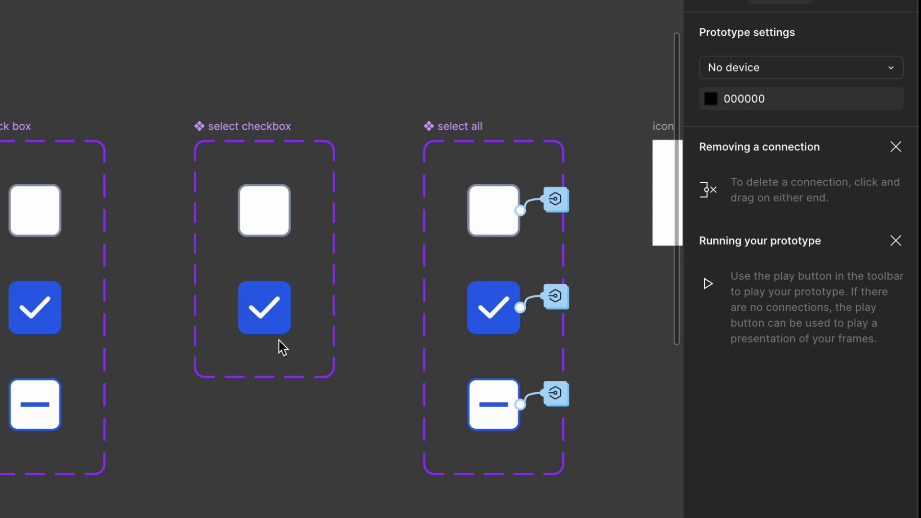
left_click(282, 302)
left_click(278, 234)
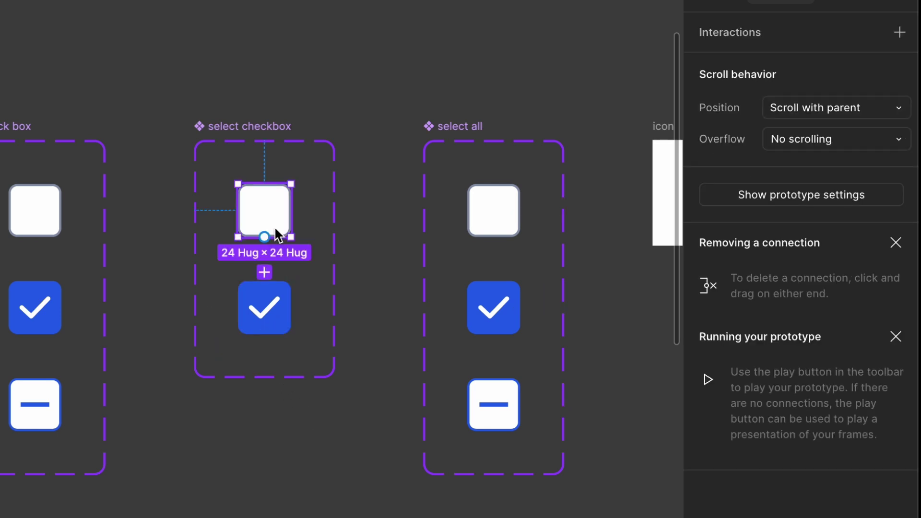
left_click(900, 33)
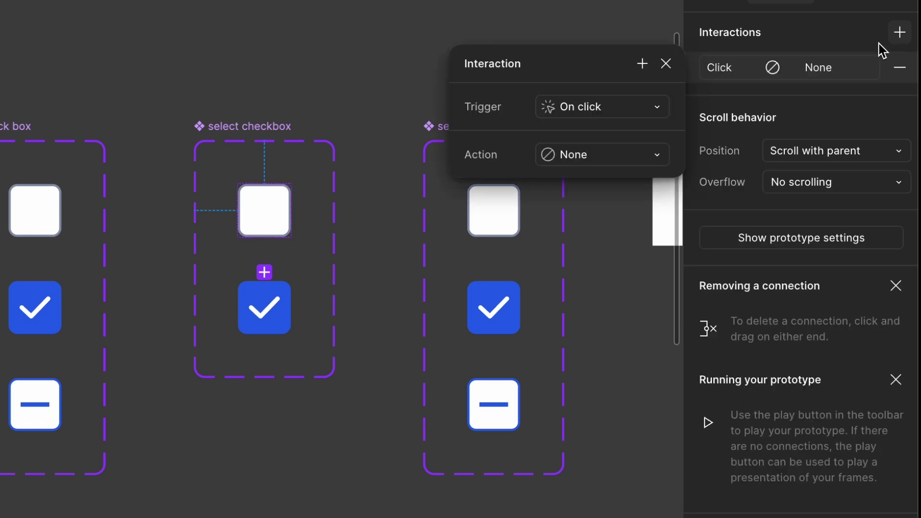
left_click(618, 163)
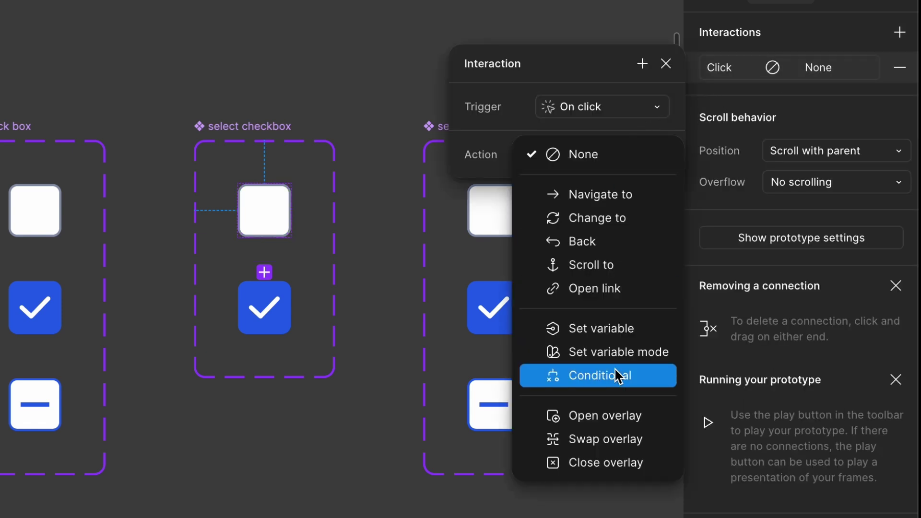
left_click(620, 343)
type("sel")
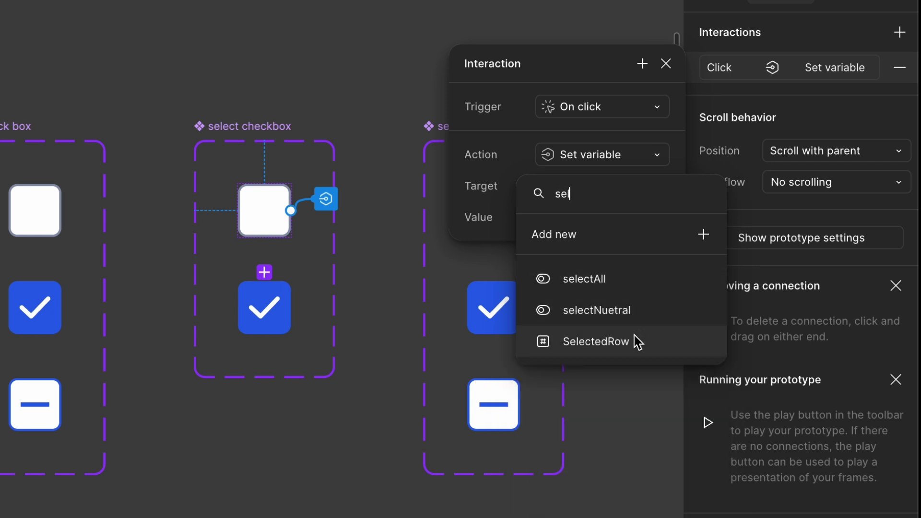
left_click(633, 341)
type("se")
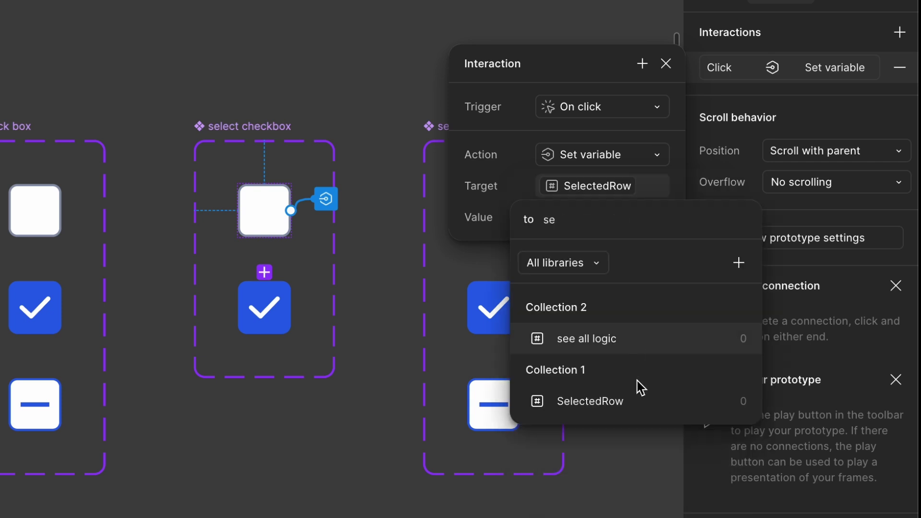
left_click(641, 401)
type("+1")
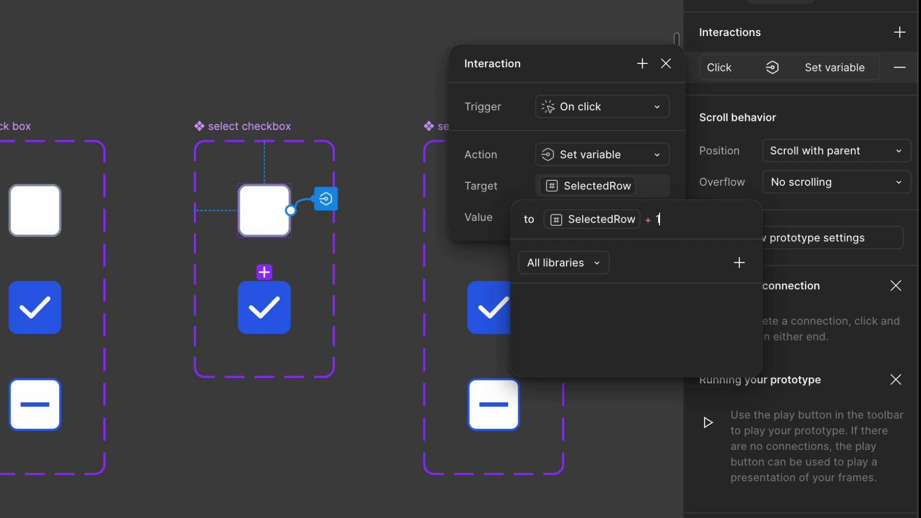
left_click(509, 140)
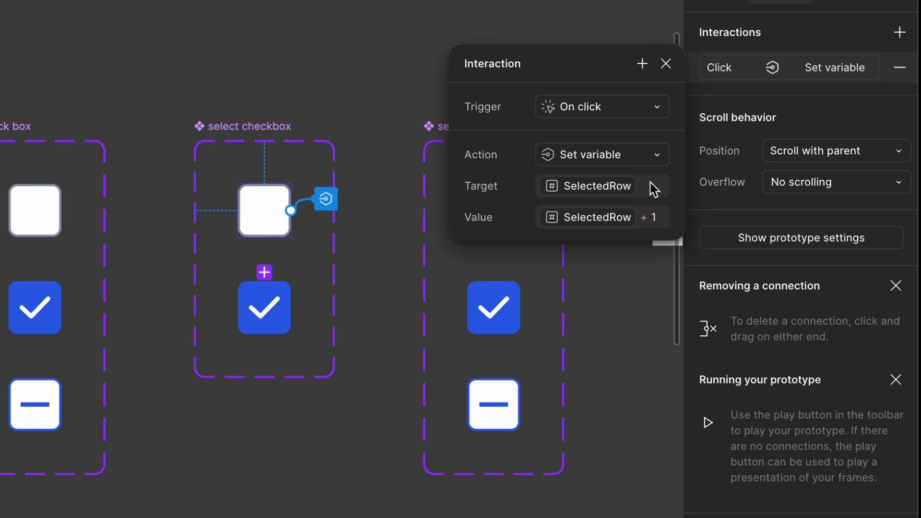
Add a Conditional action to the unchecked variant's click interaction with the condition SelectedRow == 0
left_click(643, 66)
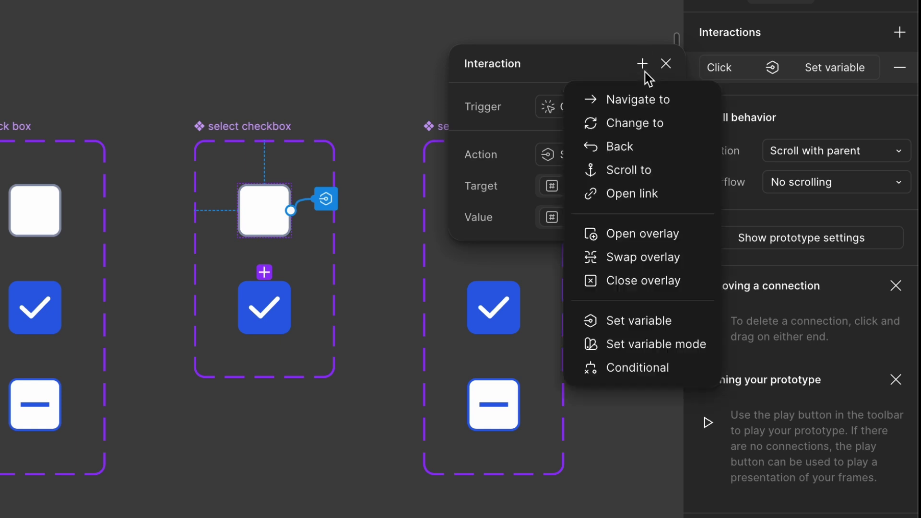
left_click(632, 367)
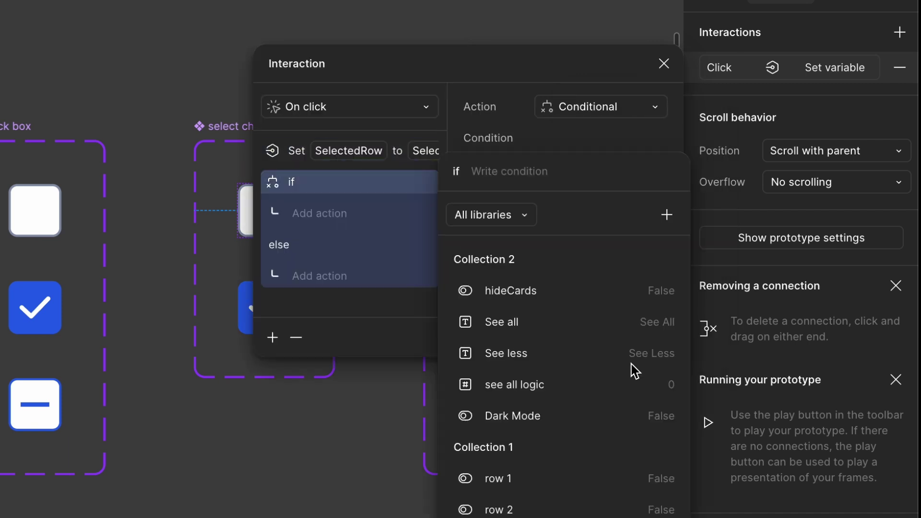
type("sel")
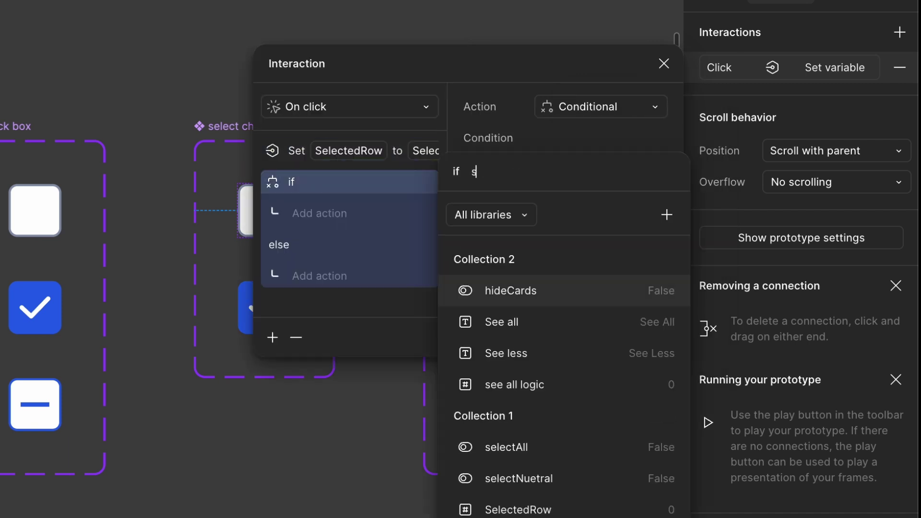
left_click(610, 329)
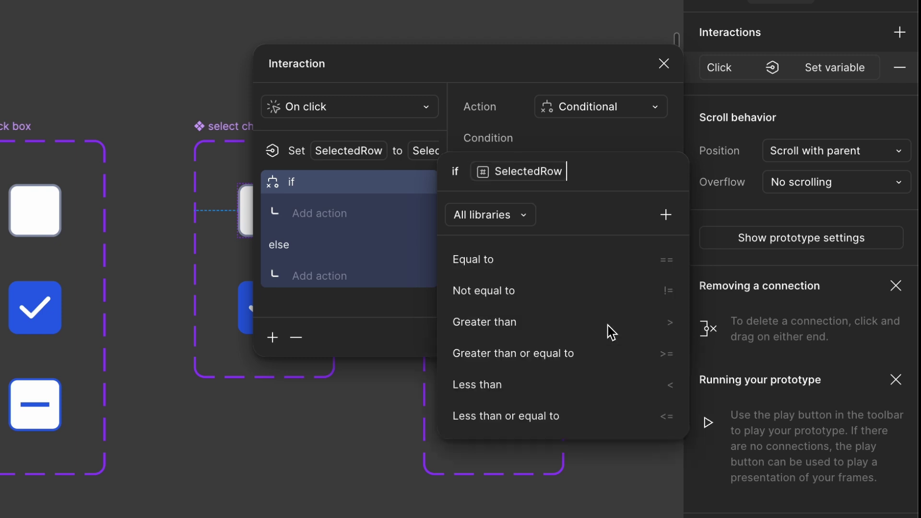
left_click(663, 268)
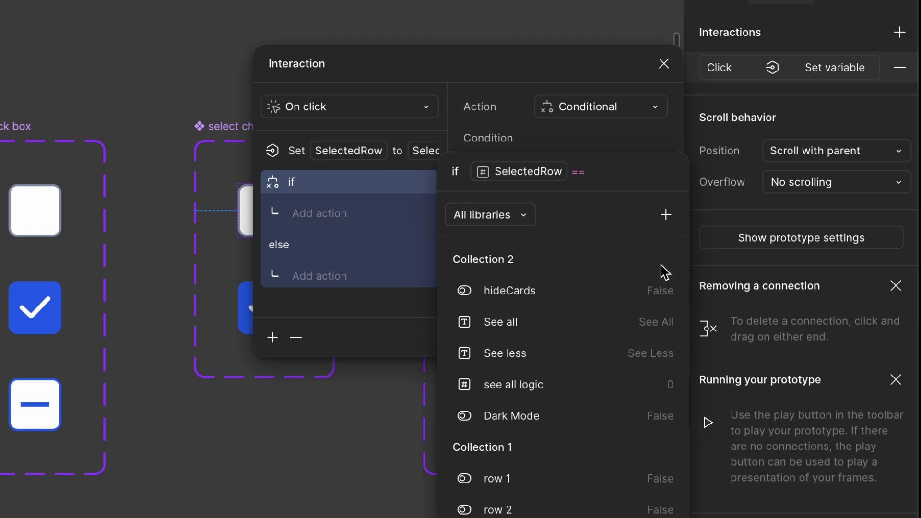
type("0")
left_click(357, 218)
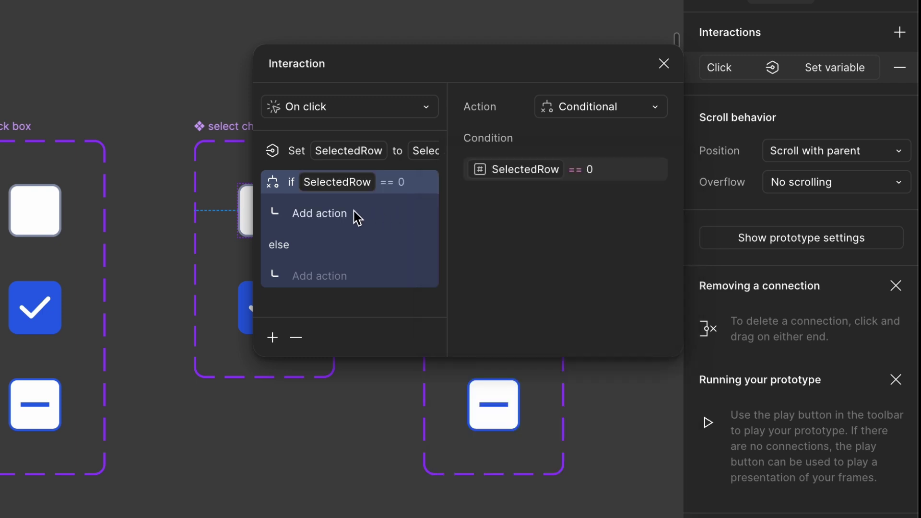
Add a Set variable action under the SelectedRow == 0 condition that sets selectAll to false
left_click(343, 214)
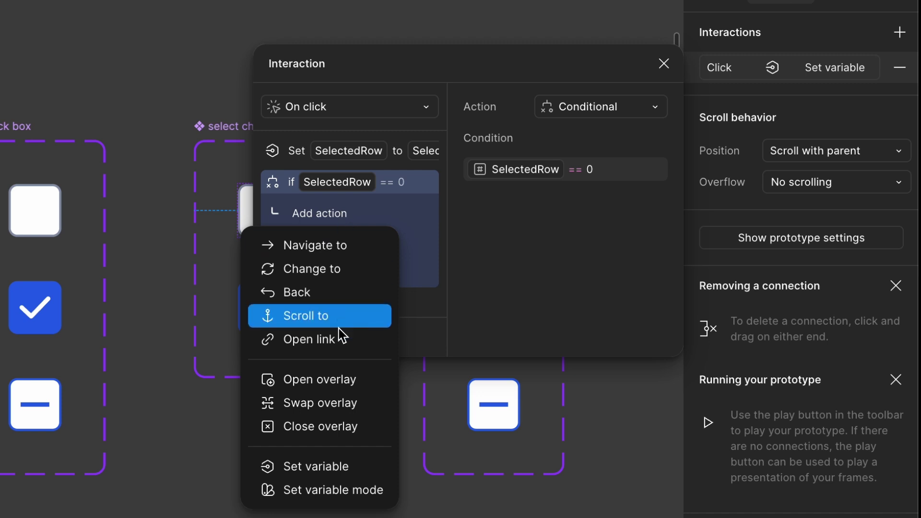
left_click(341, 467)
type("se")
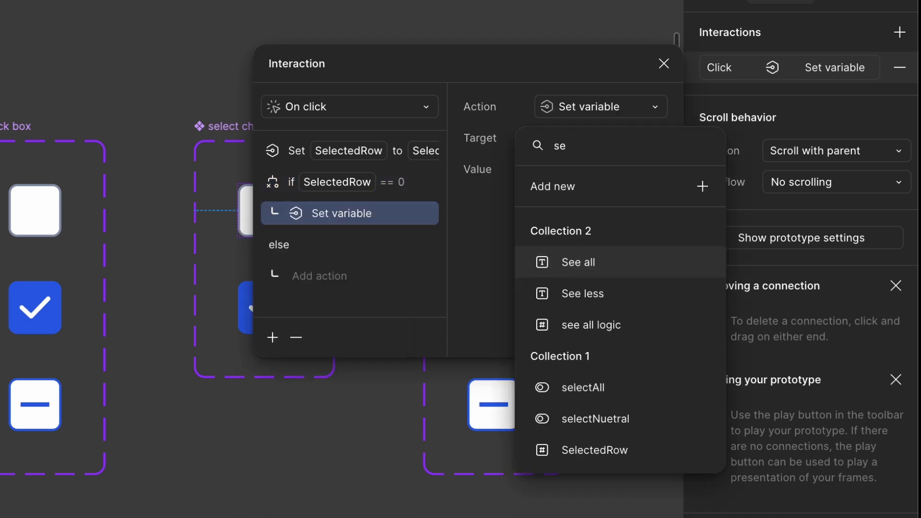
left_click(618, 401)
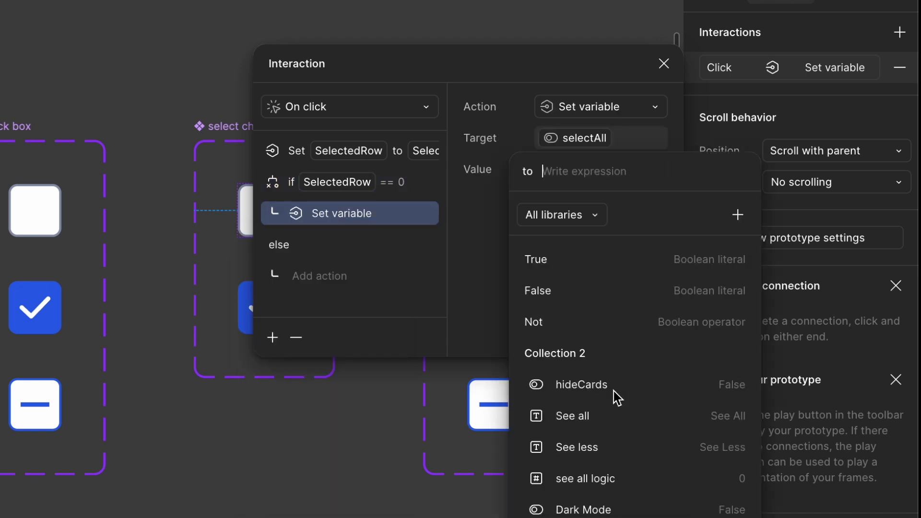
left_click(596, 302)
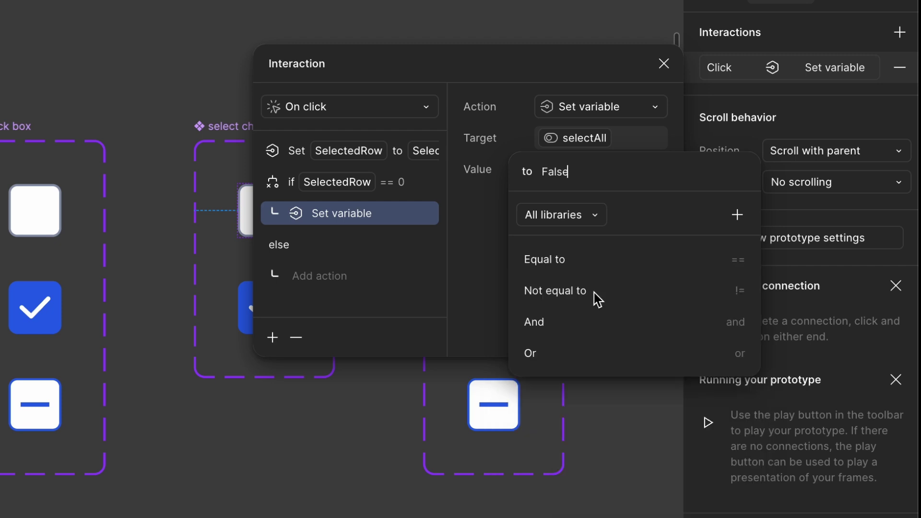
Add a Set variable action under the SelectedRow == 0 condition that sets selectNuetral to false
left_click(338, 225)
left_click(273, 336)
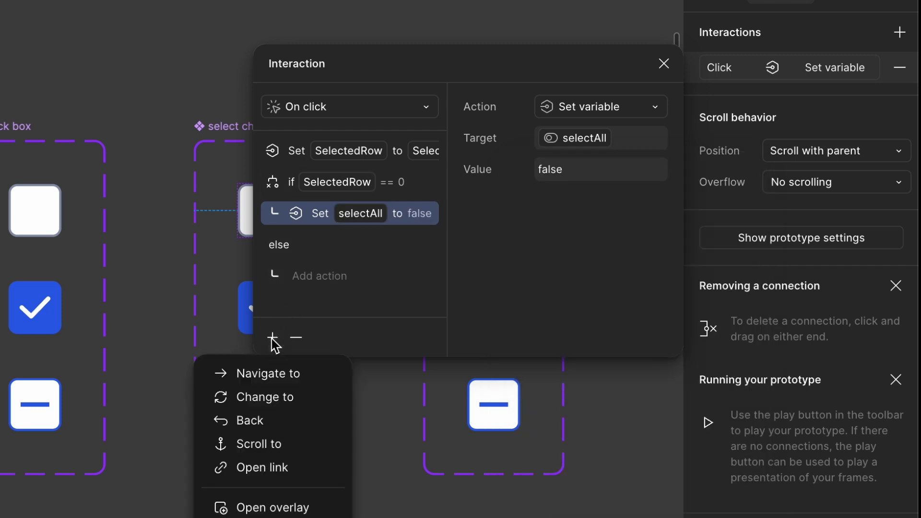
left_click(269, 515)
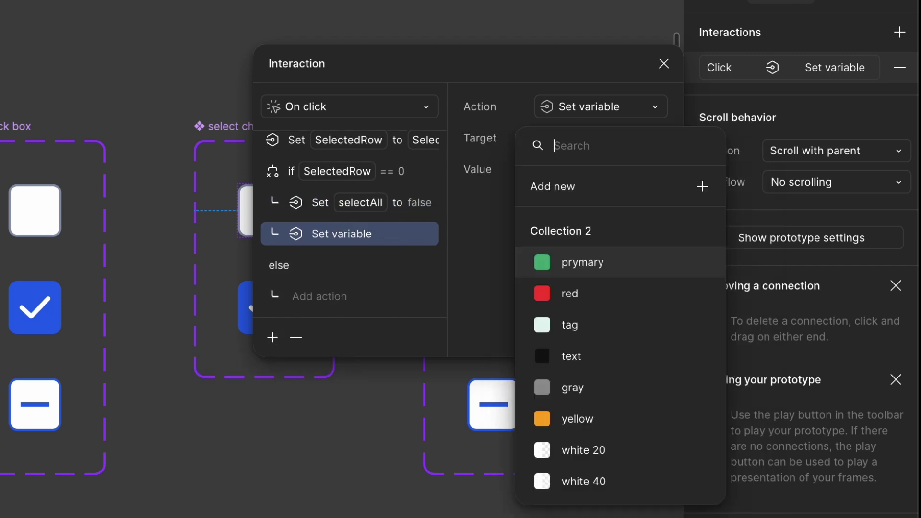
type("se")
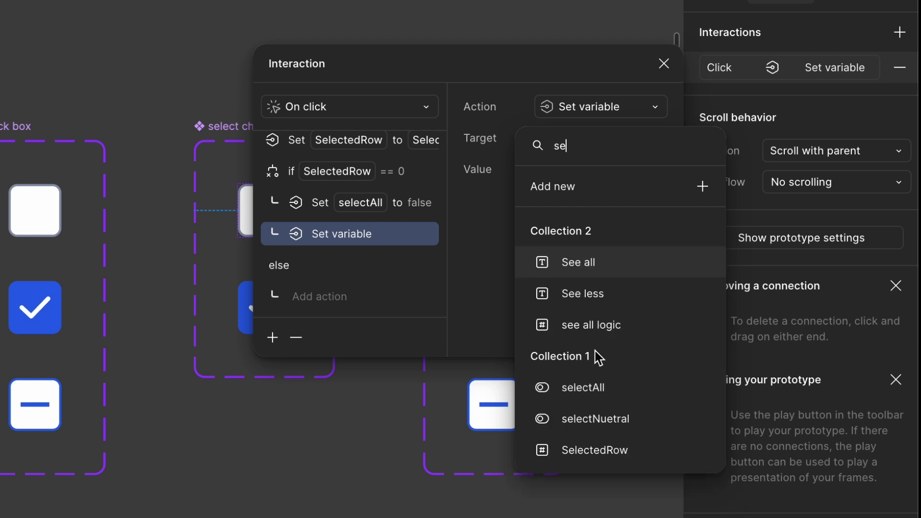
left_click(627, 427)
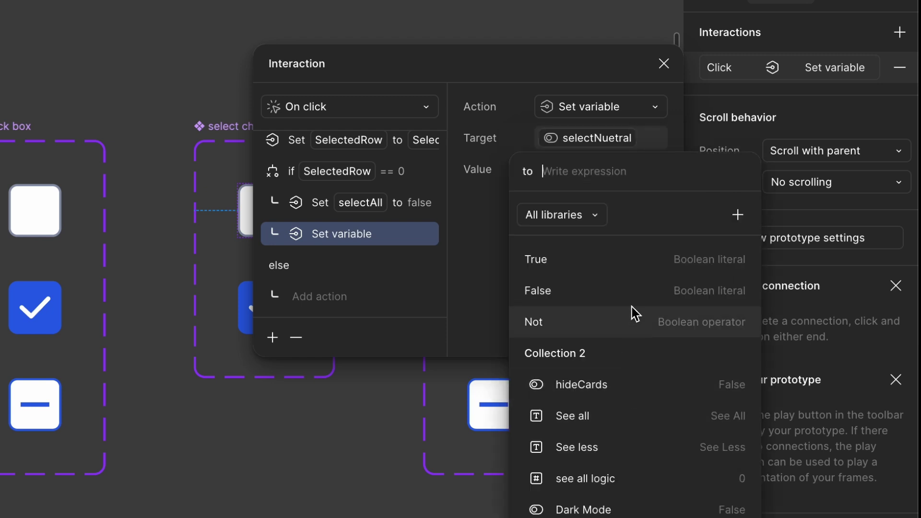
type("fa")
left_click(584, 256)
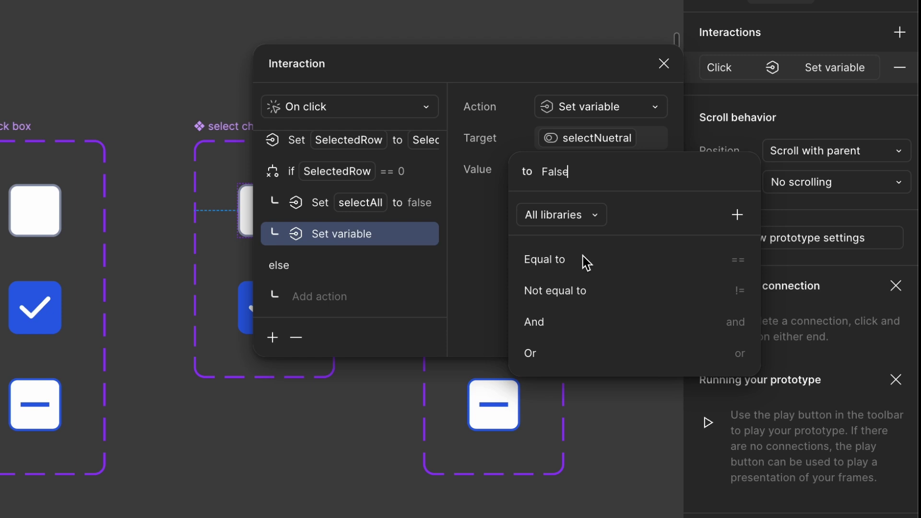
left_click(459, 276)
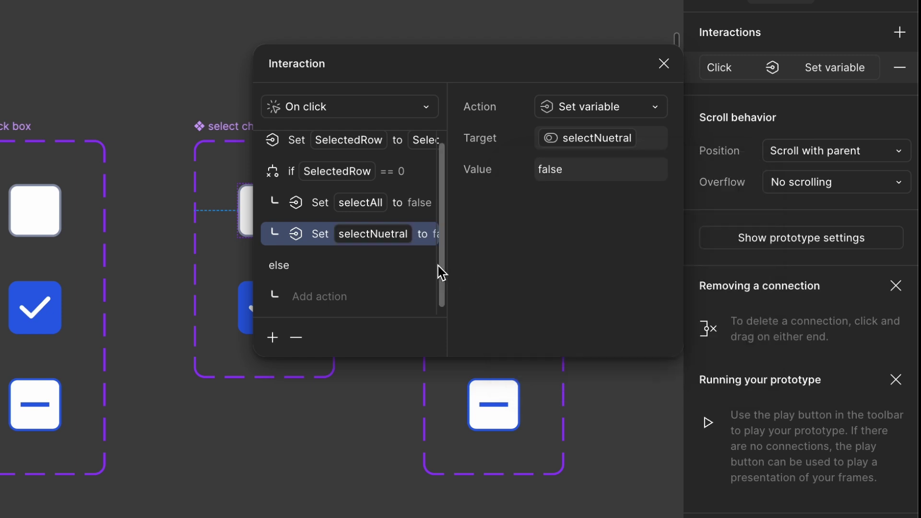
Add a Set variable action under the SelectedRow == 0 condition that sets actionOption to false
left_click(273, 337)
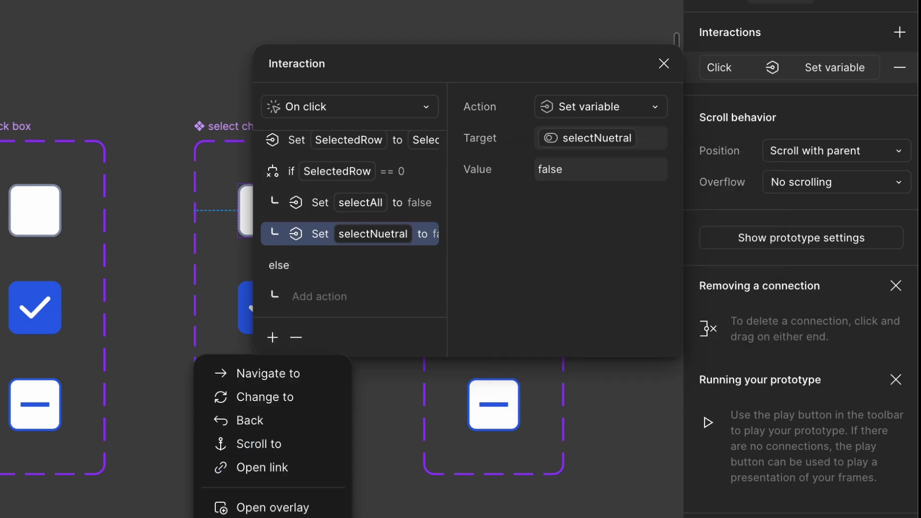
type("c")
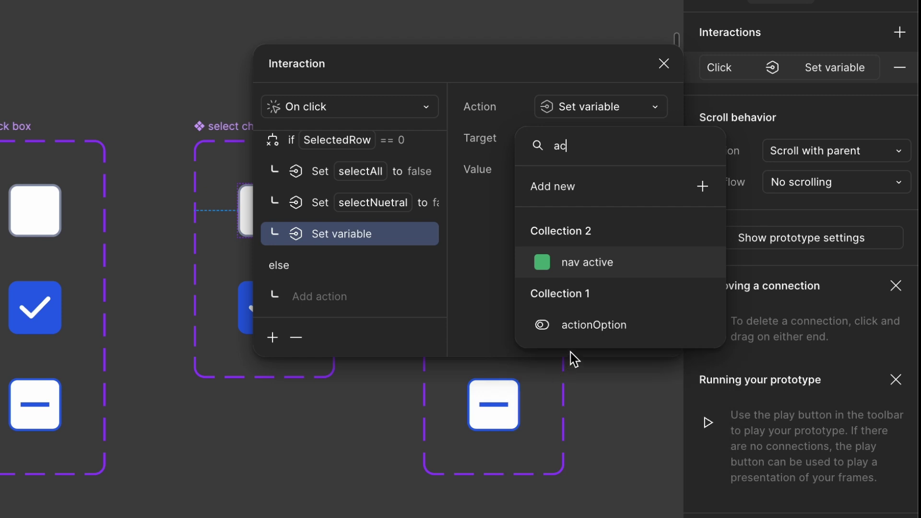
left_click(625, 325)
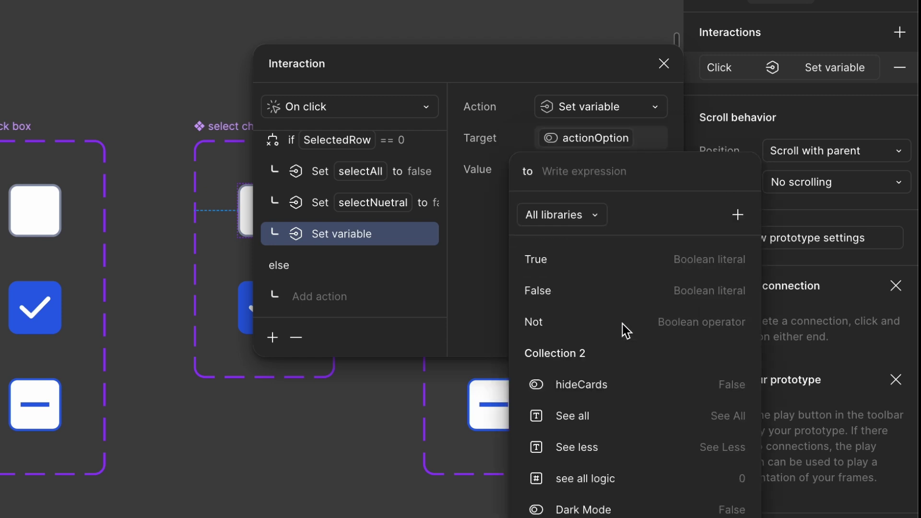
left_click(607, 293)
left_click(473, 319)
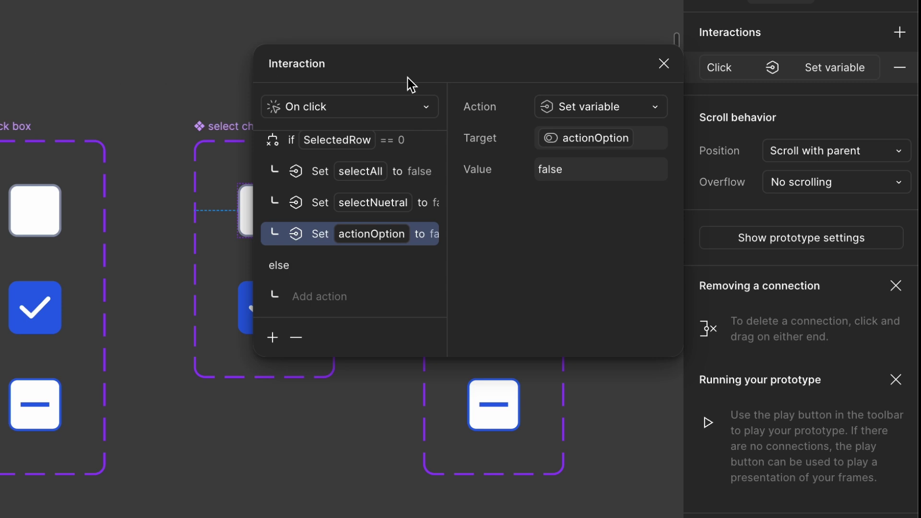
Add a second Conditional action after the SelectedRow == 0 block, with the condition SelectedRow >= 1
scroll(339, 177, "up", 2)
left_click(293, 175)
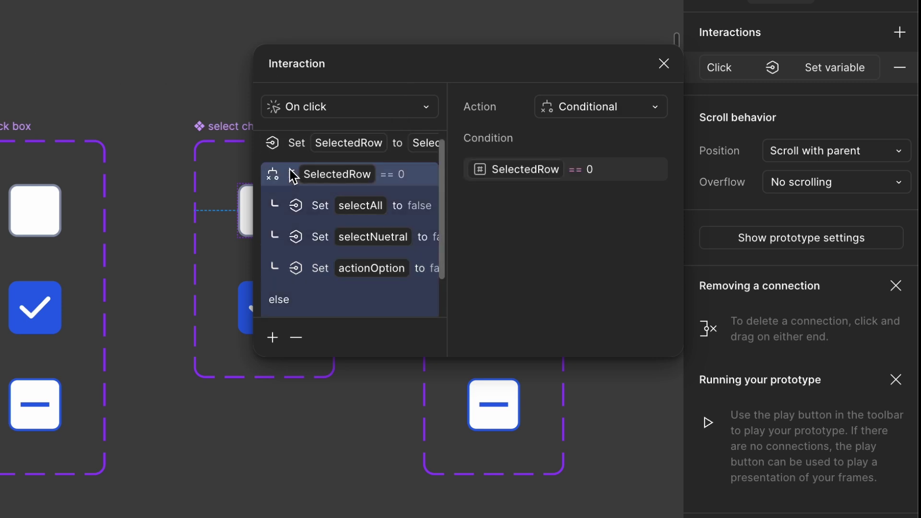
left_click(276, 337)
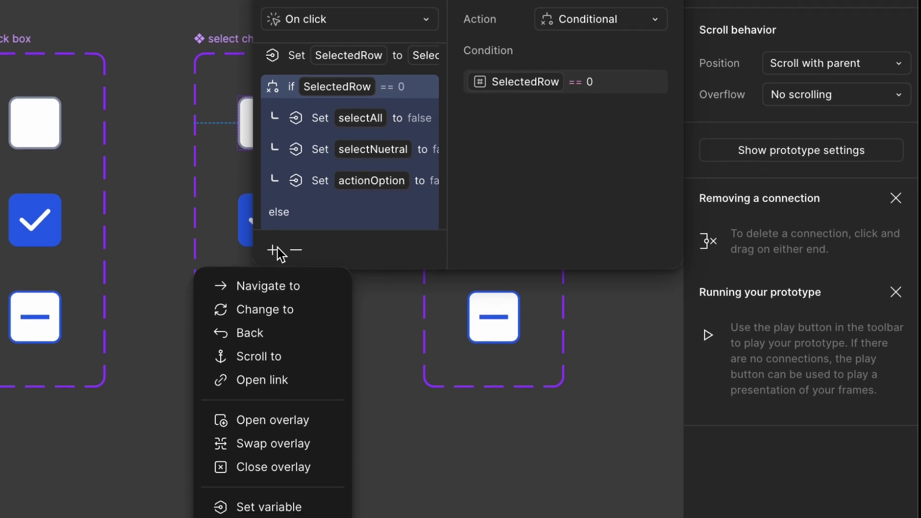
left_click(269, 517)
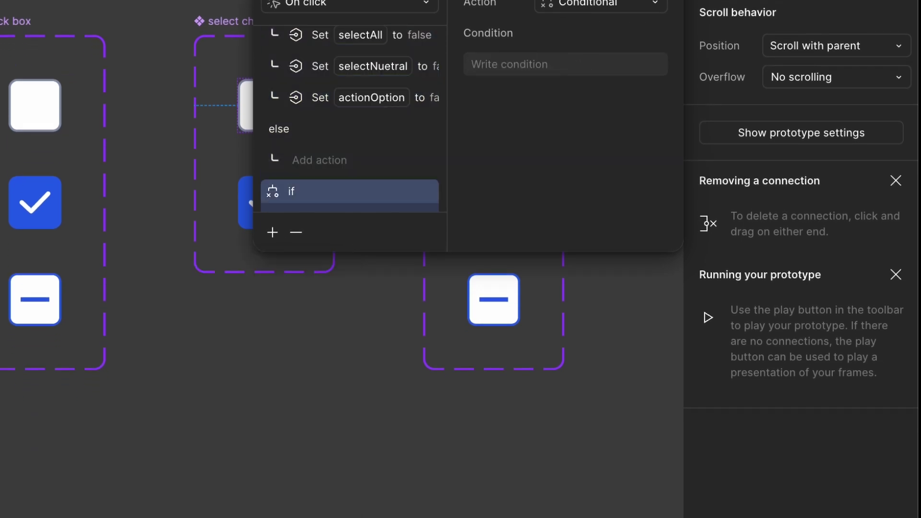
left_click(509, 65)
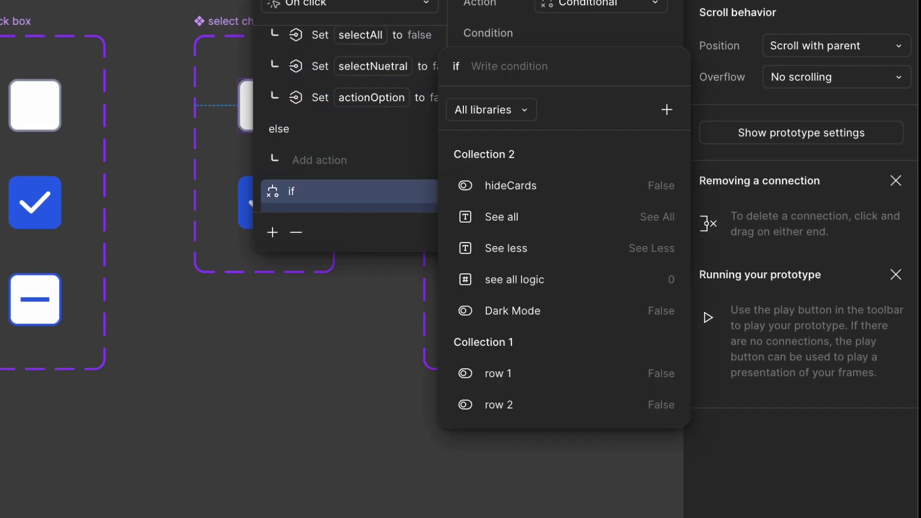
type("se")
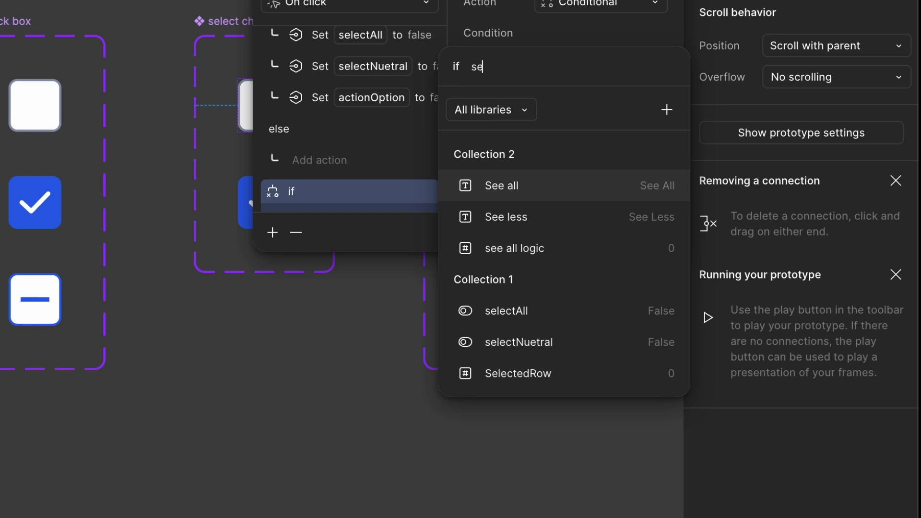
left_click(579, 375)
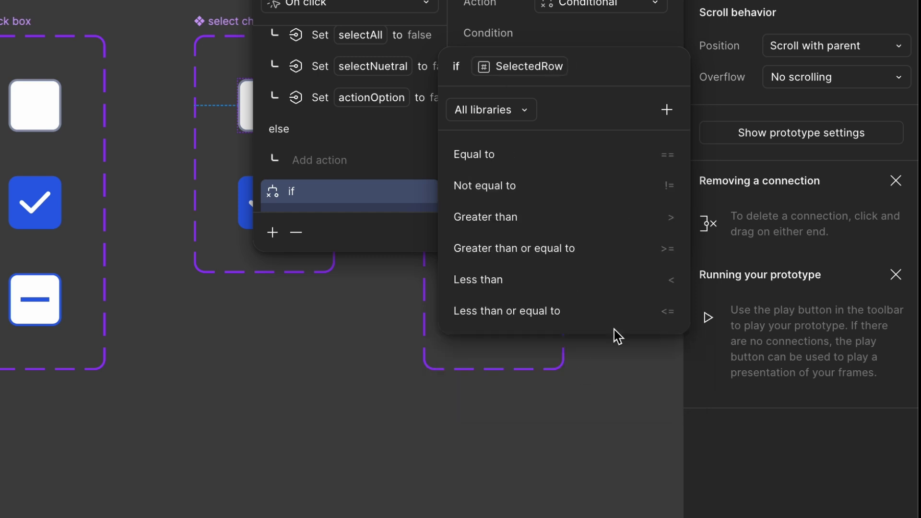
left_click(580, 249)
type("1")
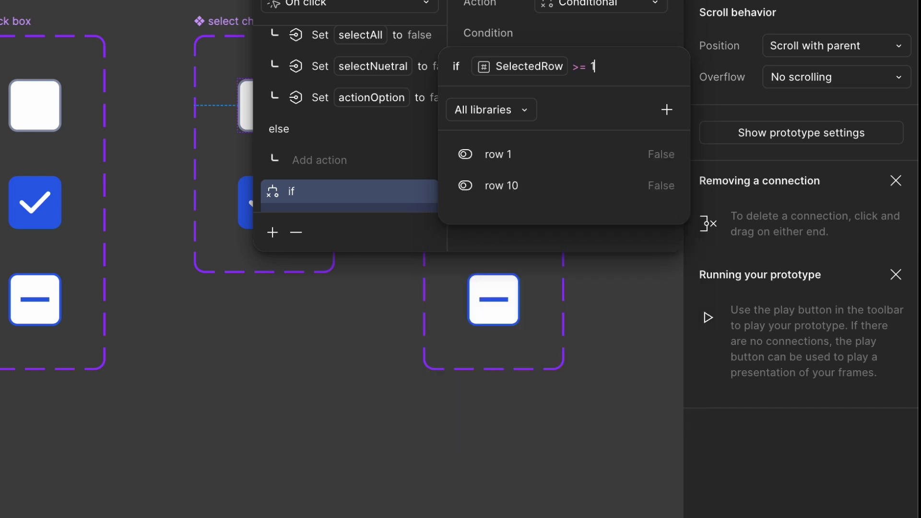
left_click(546, 42)
Add a Set variable action under the SelectedRow >= 1 condition that sets selectAll to false
scroll(364, 154, "down", 3)
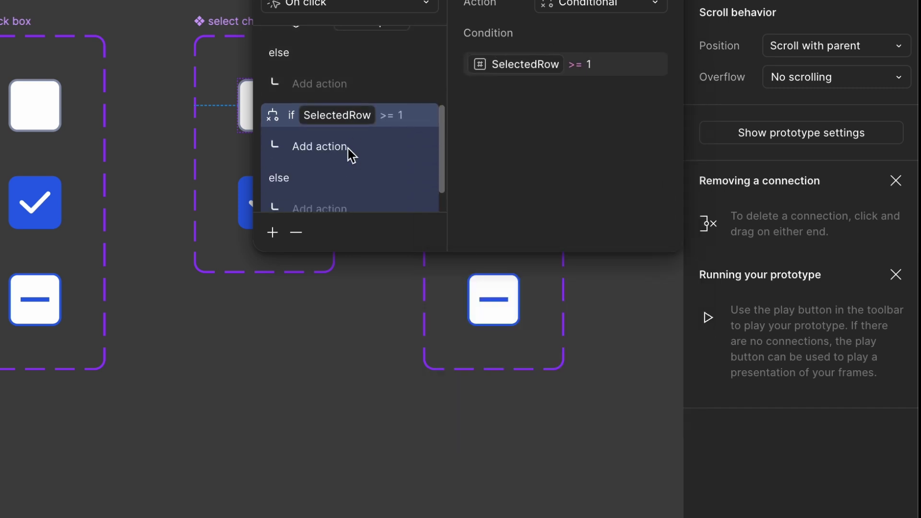
left_click(350, 150)
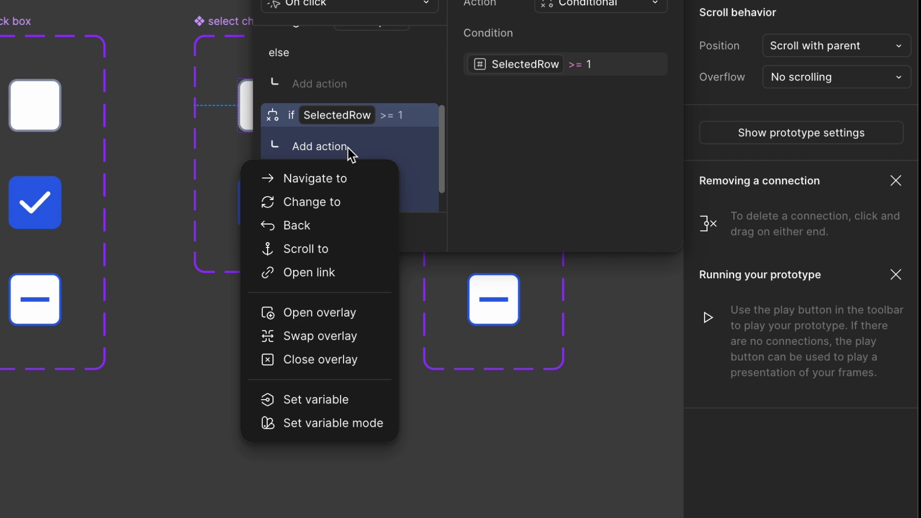
left_click(334, 395)
type("se")
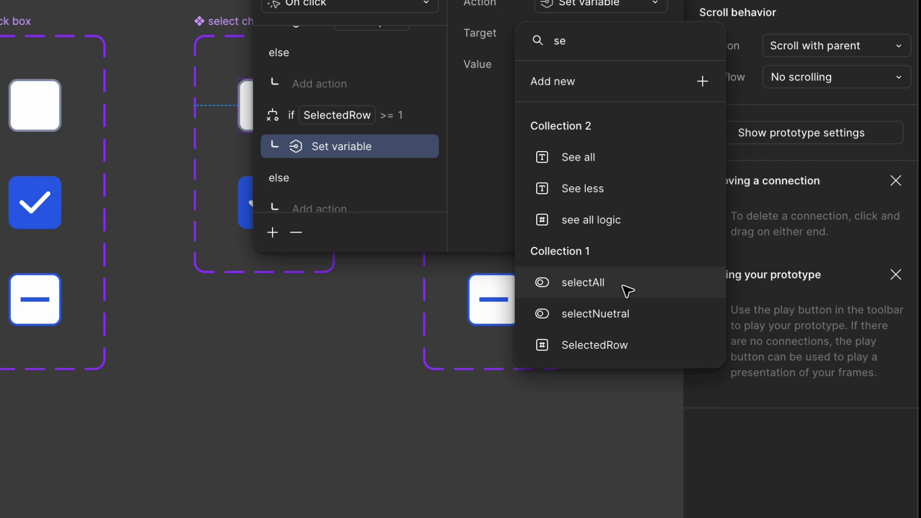
left_click(624, 287)
left_click(594, 182)
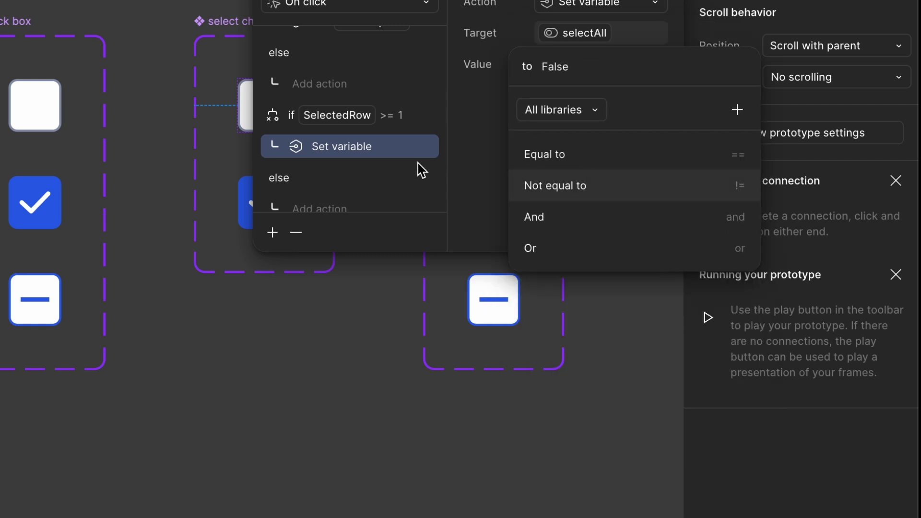
key("Return")
Add a Set variable action under the SelectedRow >= 1 condition that sets selectNuetral to true
left_click(272, 233)
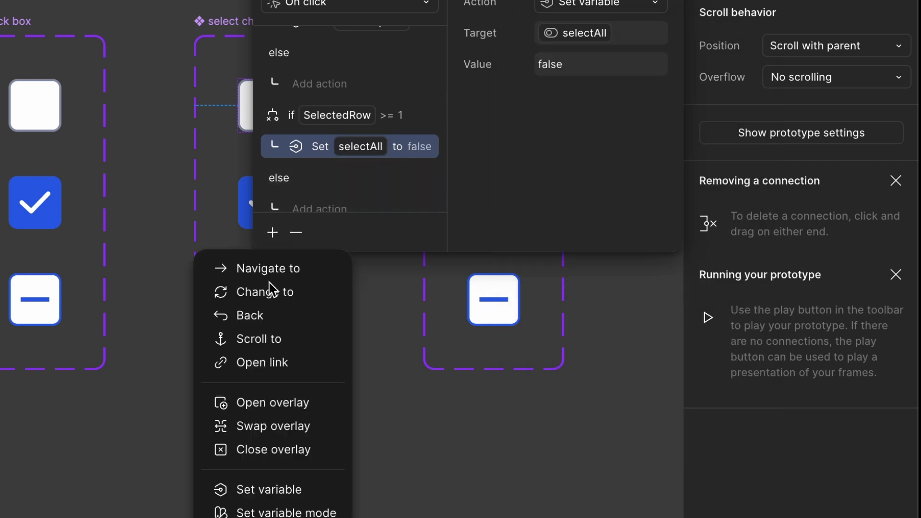
left_click(294, 489)
type("se")
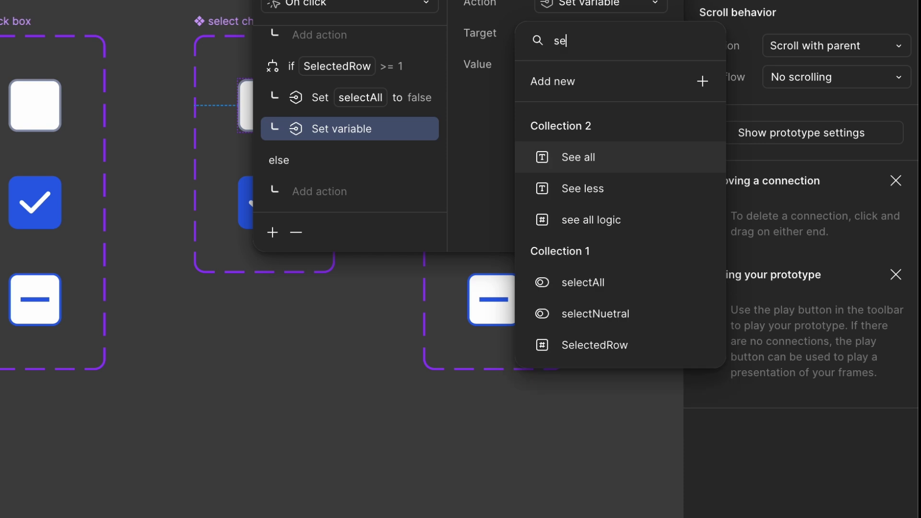
left_click(626, 318)
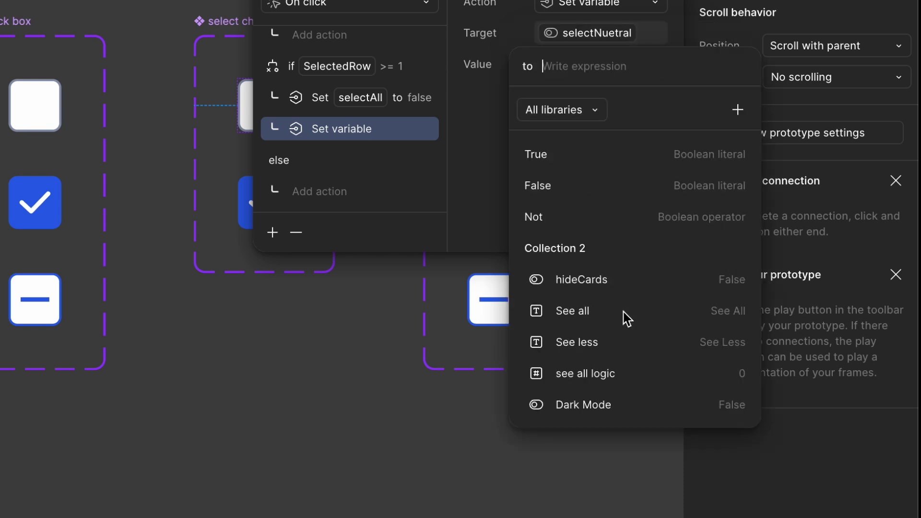
type("true")
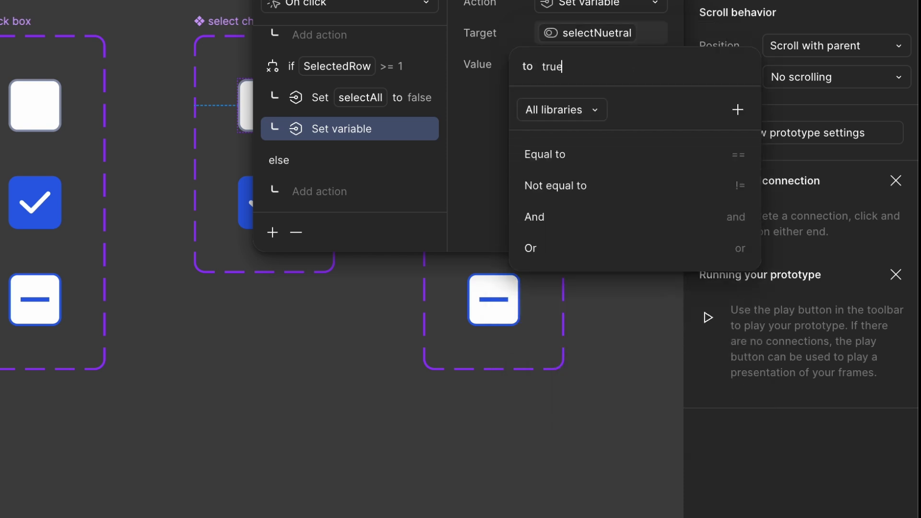
key("Return")
Add a Set variable action under the SelectedRow >= 1 condition that sets actionOption to true
left_click(273, 233)
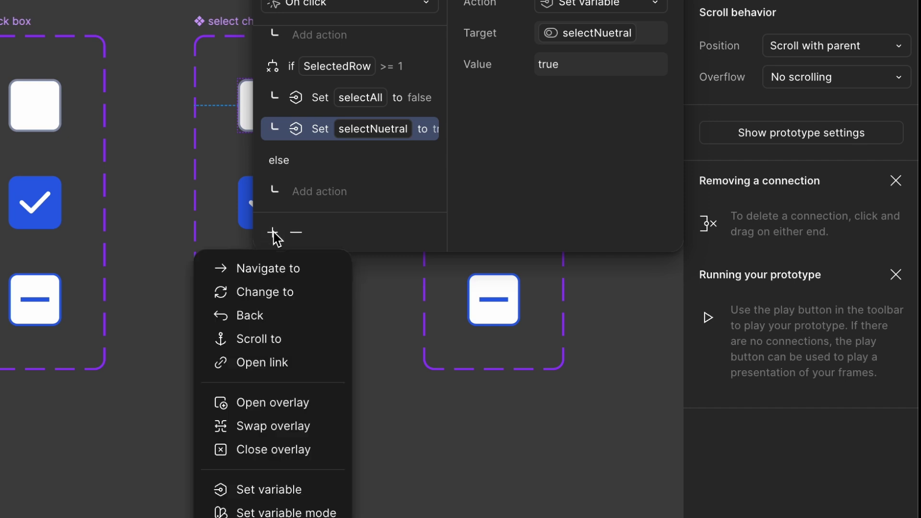
left_click(269, 497)
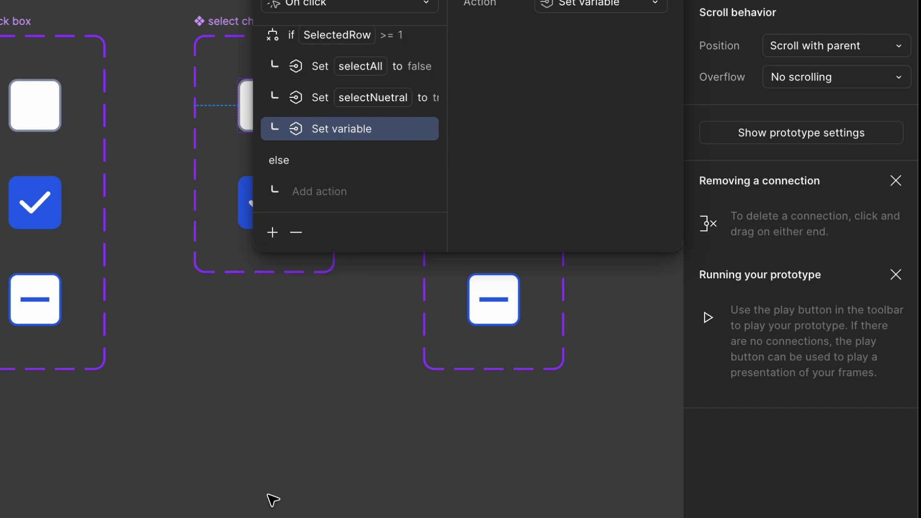
type("ac")
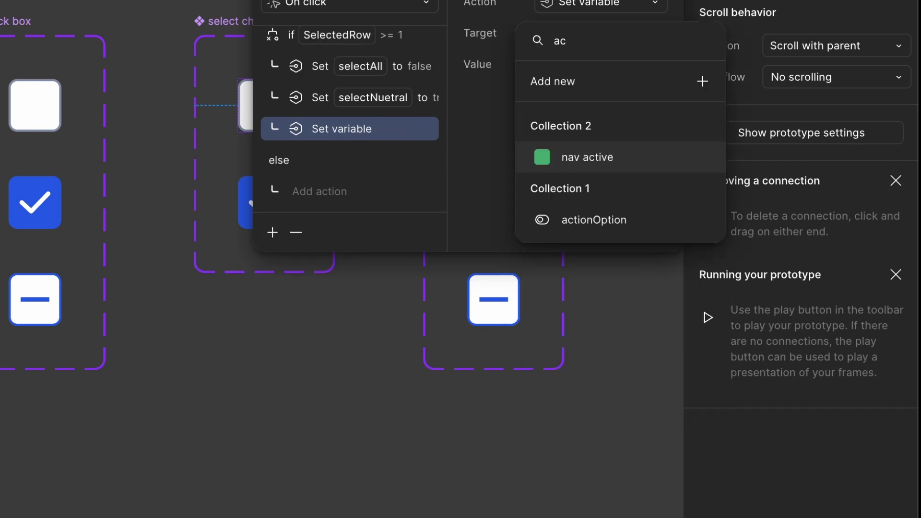
left_click(624, 221)
type("true")
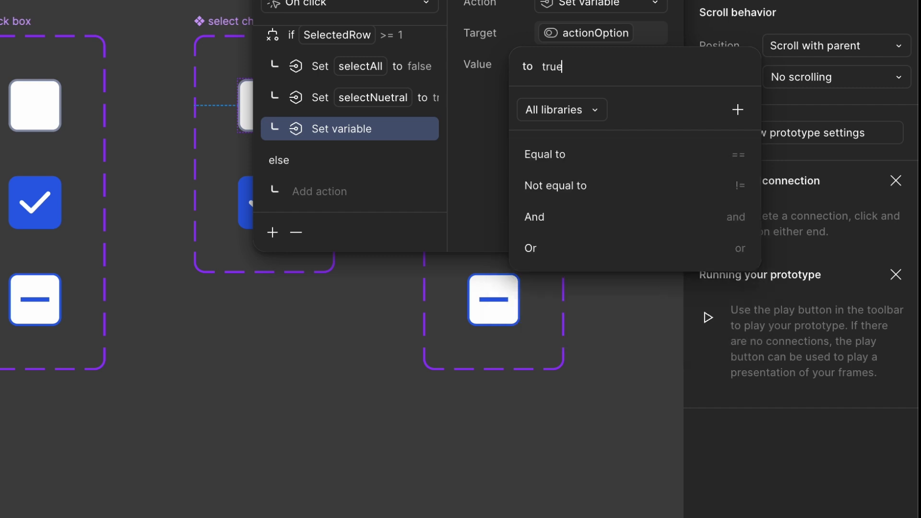
key("Return")
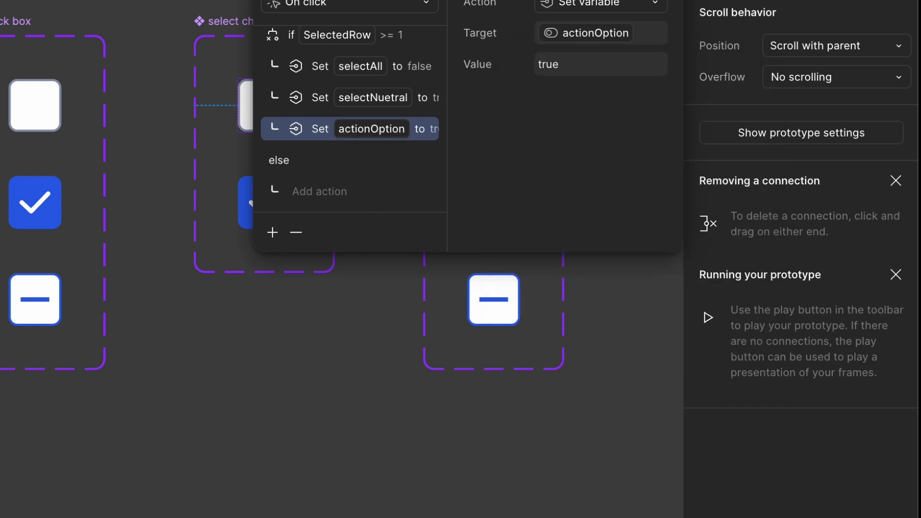
Add a third Conditional action after the SelectedRow >= 1 block, with the condition SelectedRow == totalRow
left_click(320, 66)
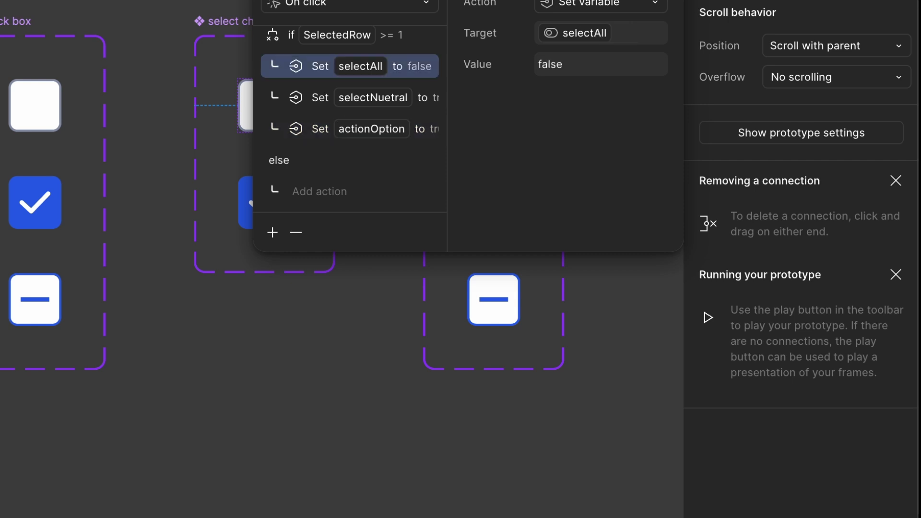
scroll(260, 184, "right", 3)
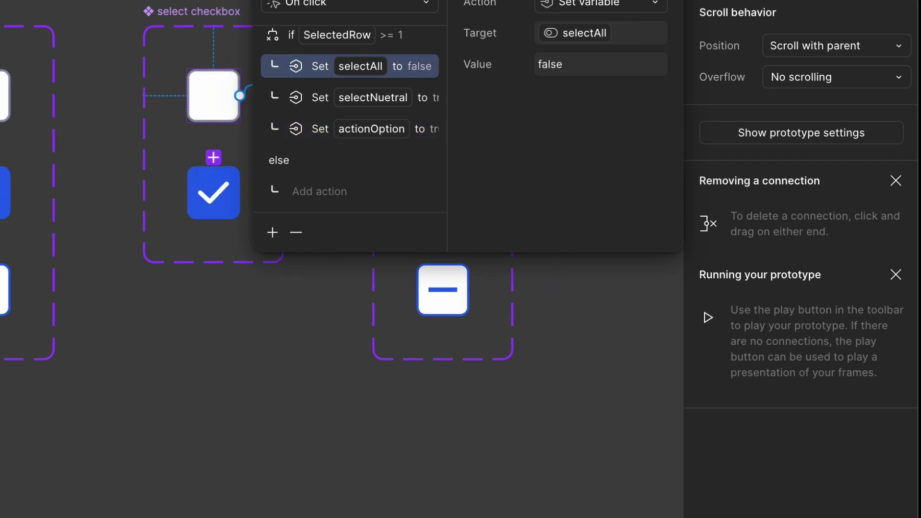
scroll(283, 80, "up", 1)
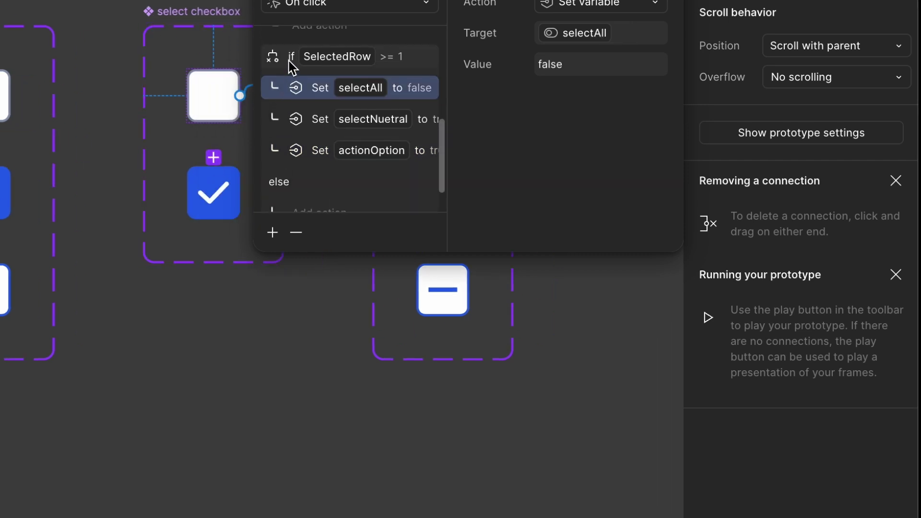
left_click(293, 60)
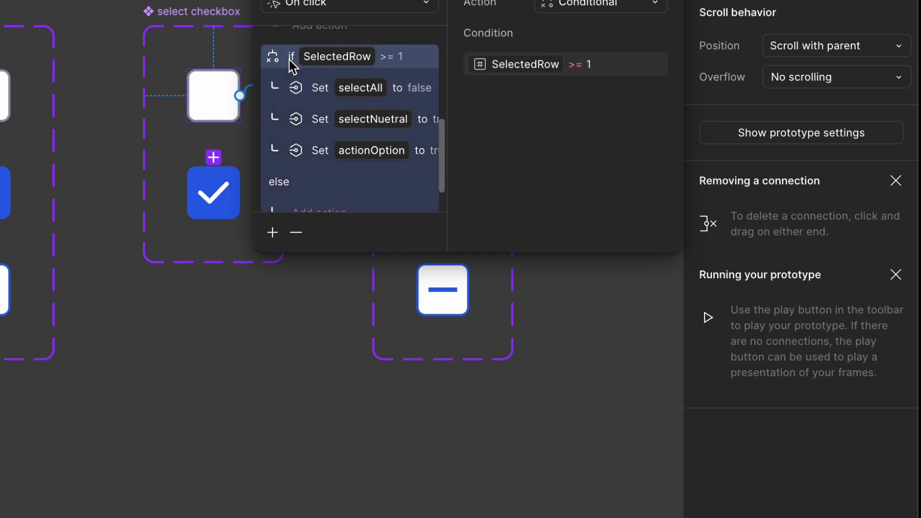
scroll(293, 67, "down", 1)
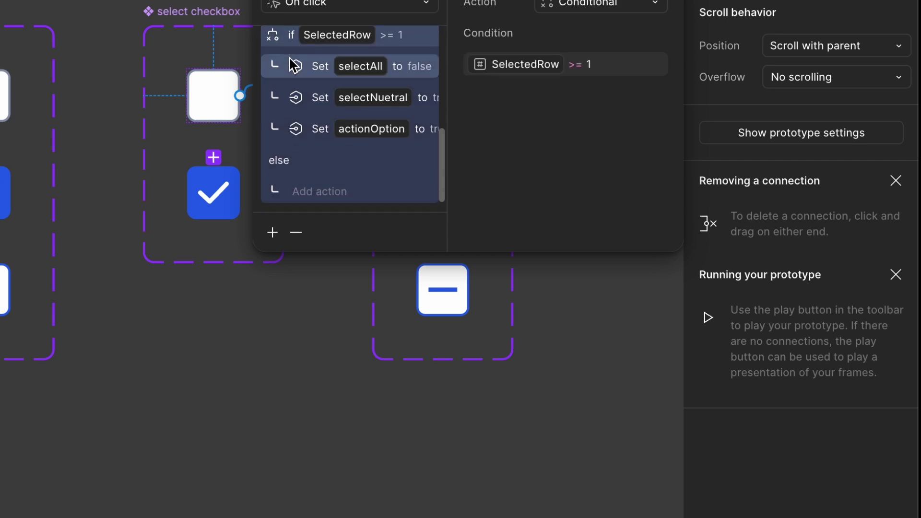
left_click(275, 232)
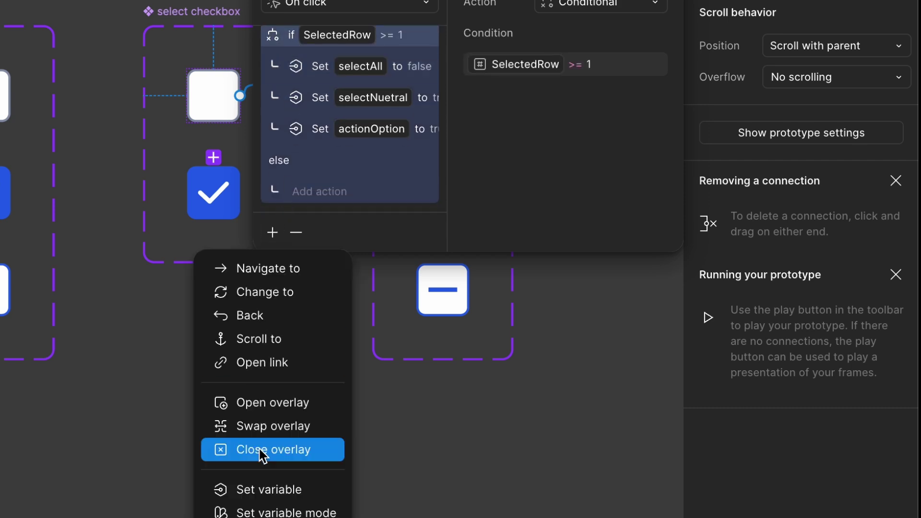
left_click(269, 515)
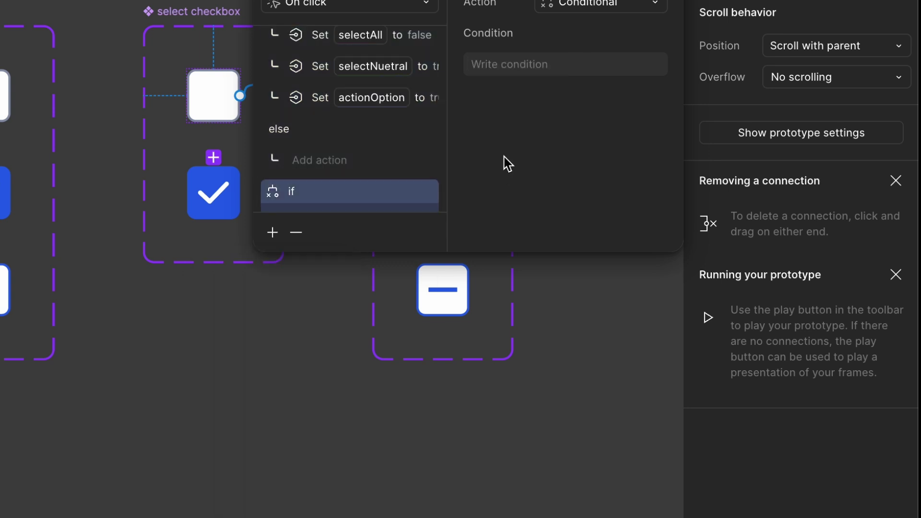
left_click(509, 65)
type("se")
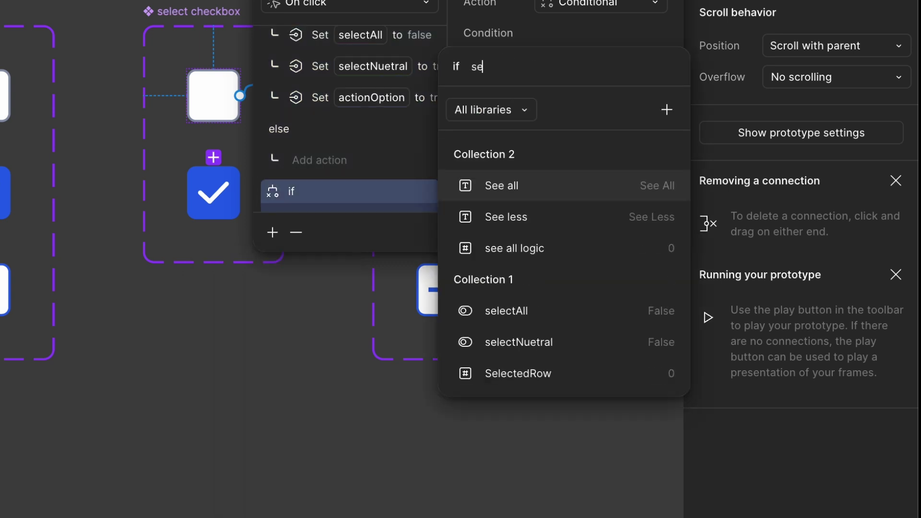
left_click(524, 373)
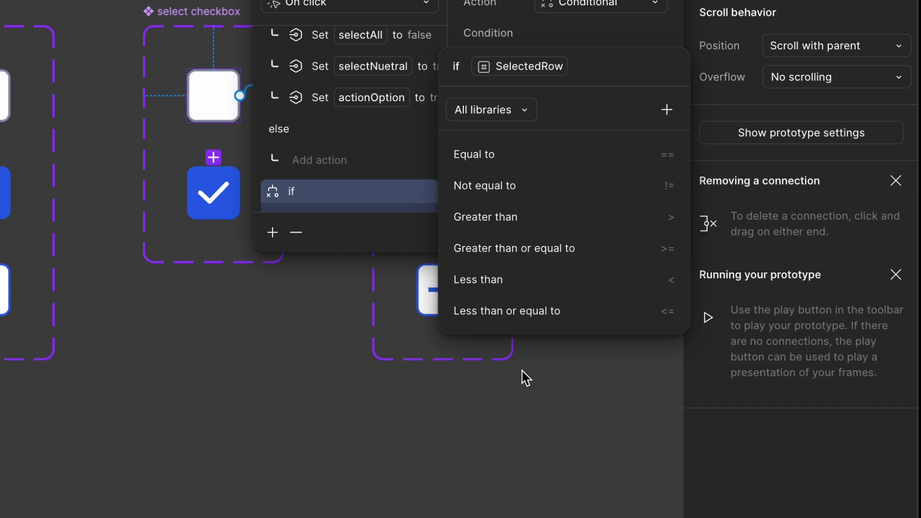
type("== to")
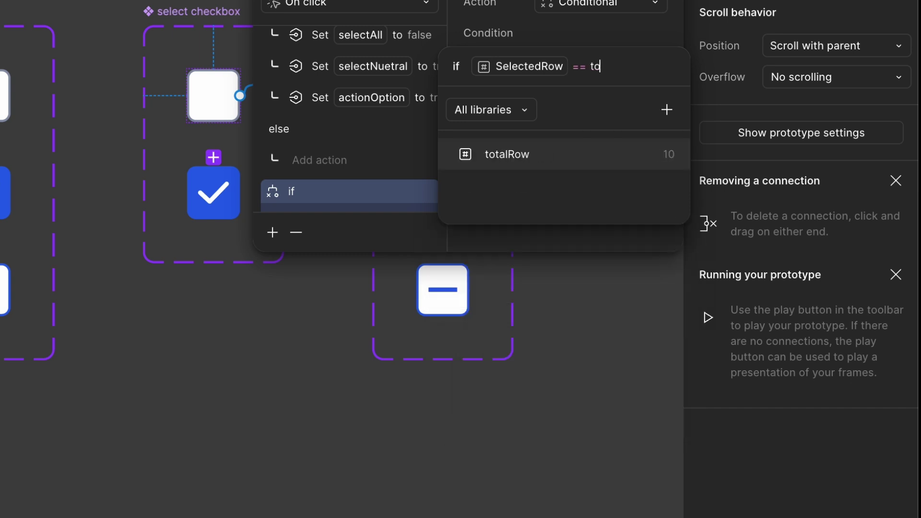
left_click(582, 166)
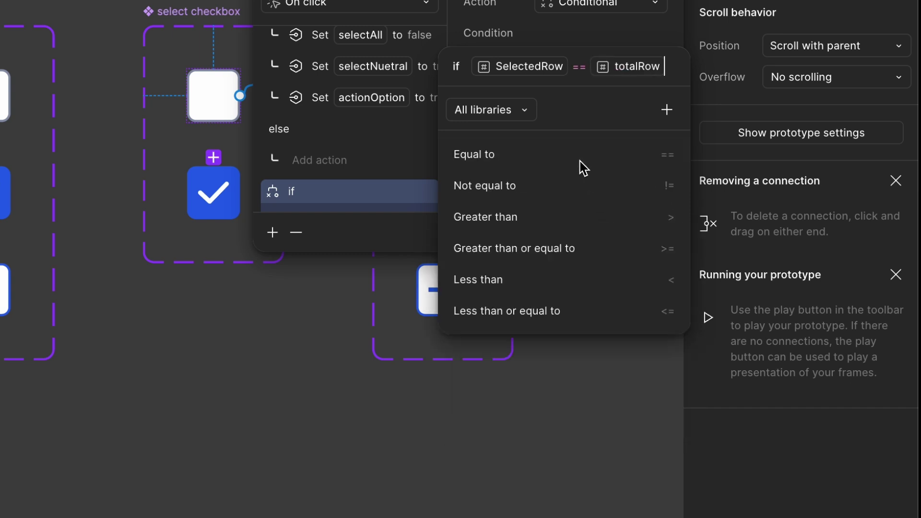
left_click(391, 158)
Add a Set variable action under the SelectedRow == totalRow condition that sets selectAll to true
left_click(307, 130)
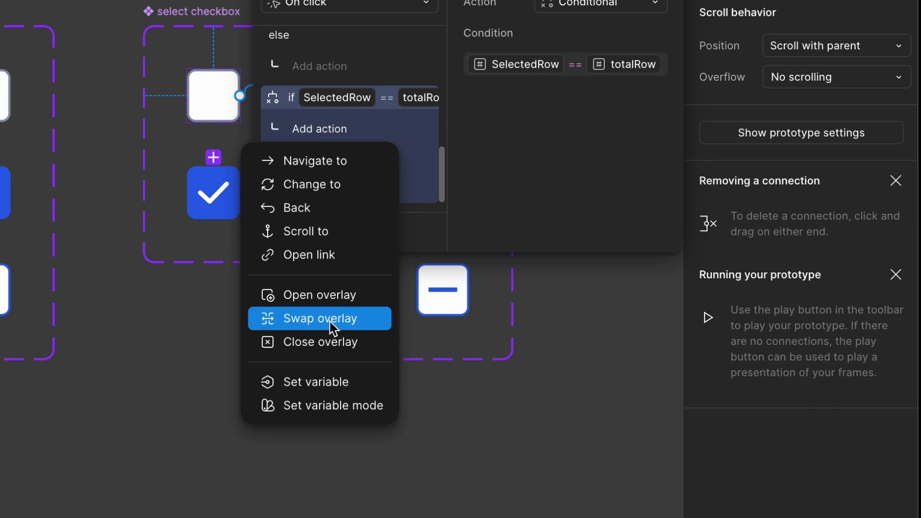
left_click(325, 381)
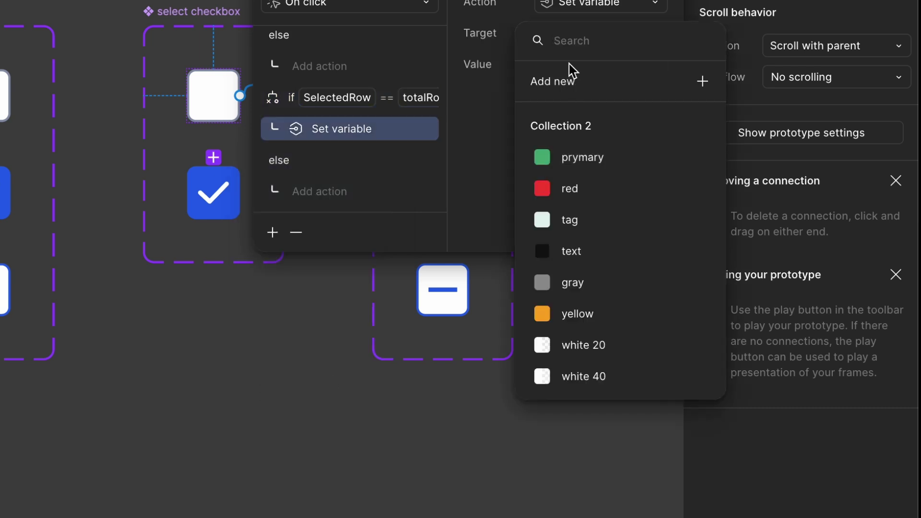
type("se")
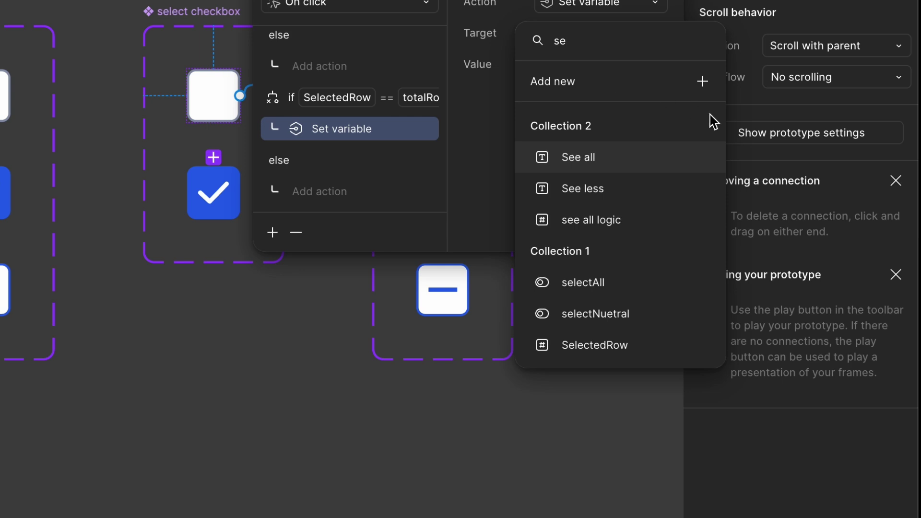
left_click(622, 297)
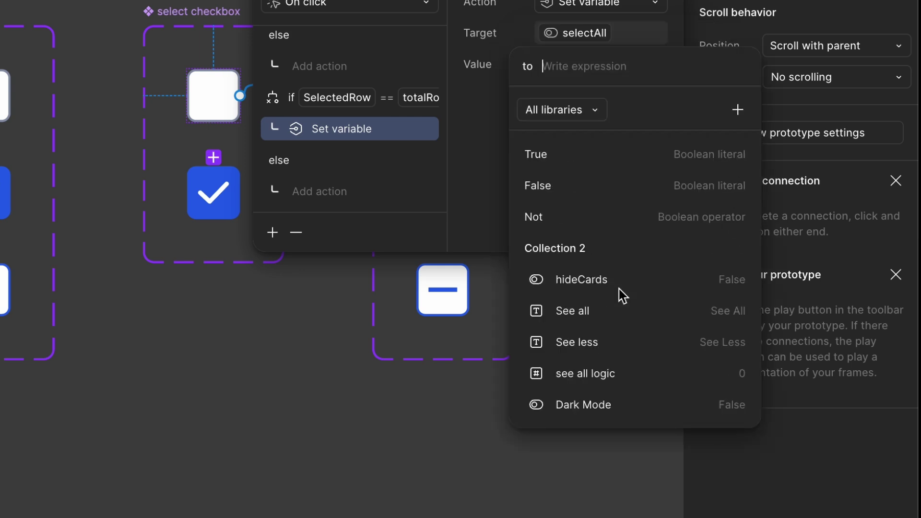
type("true")
key("Return")
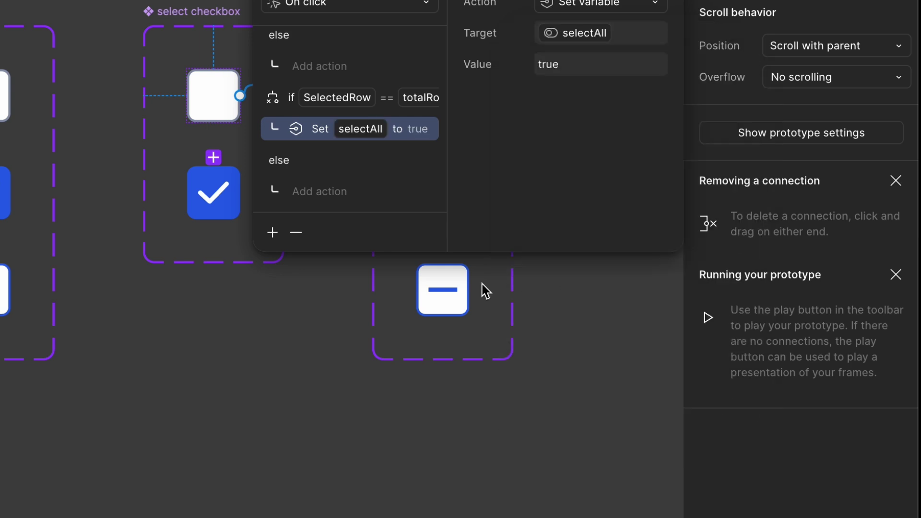
Add a Set variable action under the SelectedRow == totalRow condition that sets selectNuetral to false
left_click(272, 232)
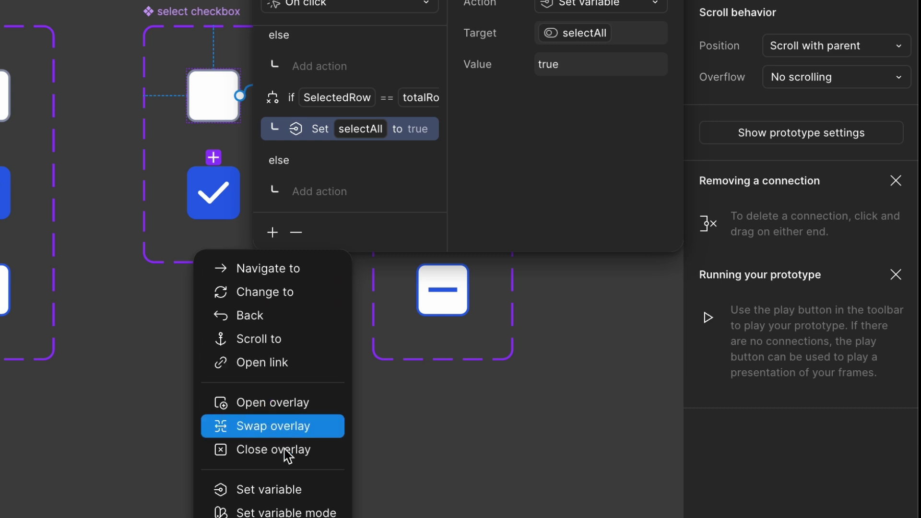
left_click(288, 492)
type("se")
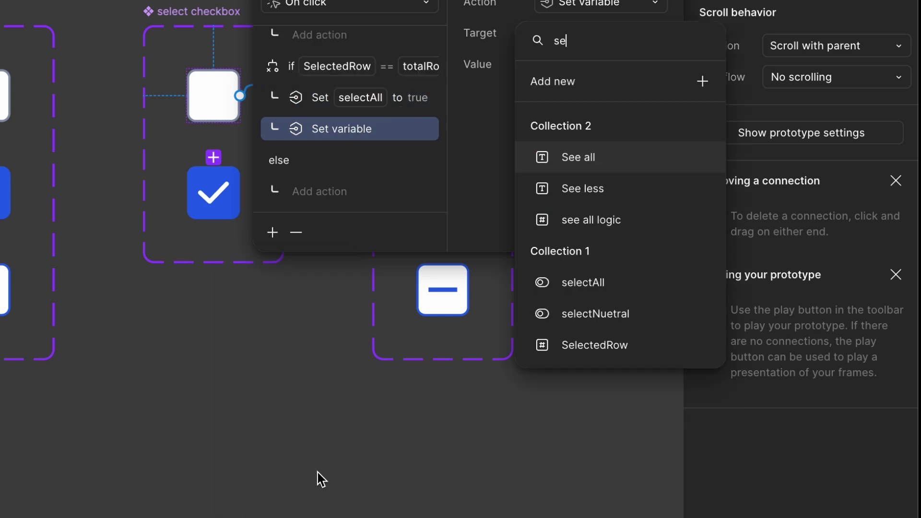
left_click(613, 313)
type("false")
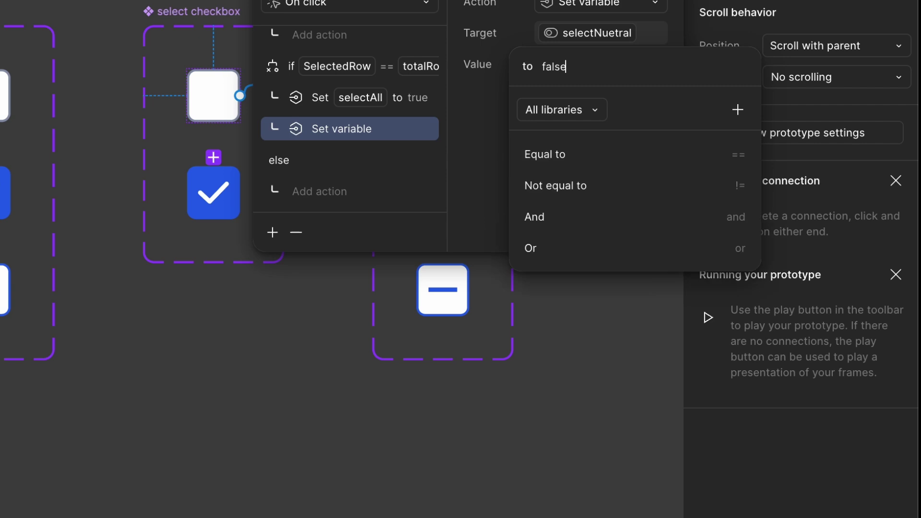
key("Return")
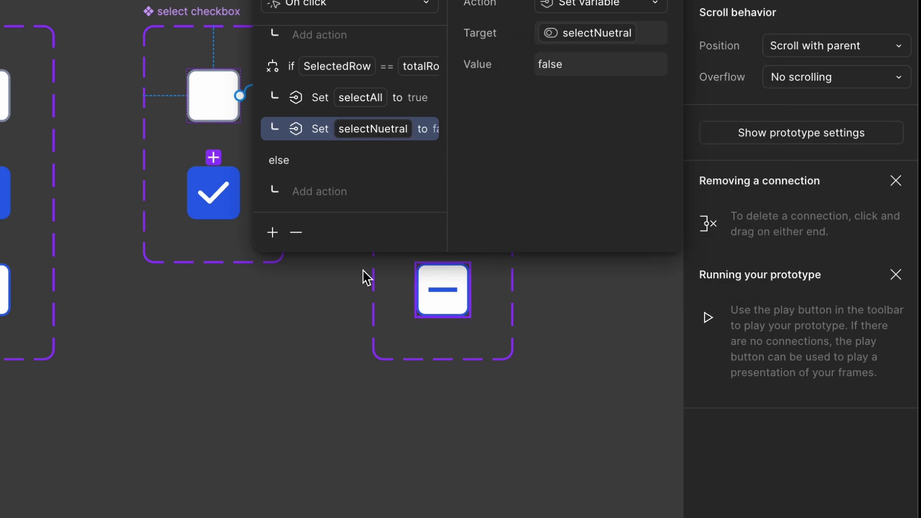
Add a Set variable action under the SelectedRow == totalRow condition that sets actionOption to true
left_click(273, 233)
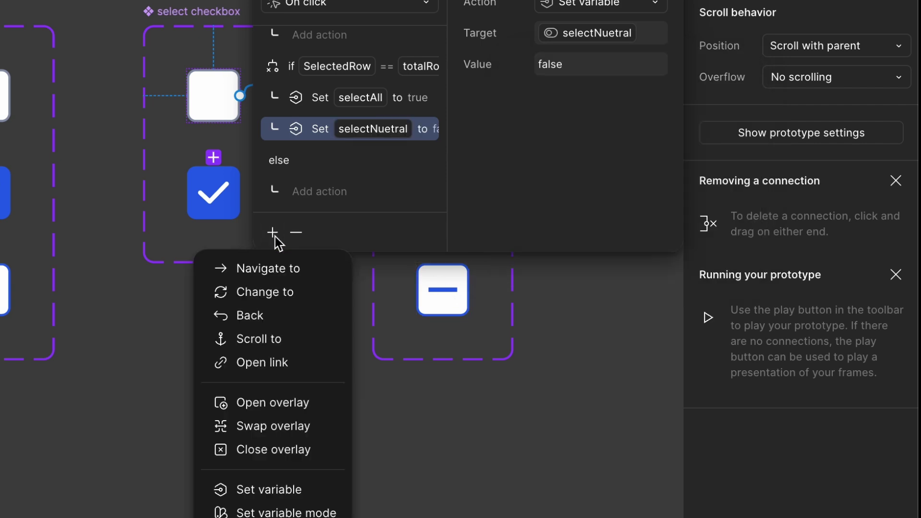
left_click(288, 490)
type("ac")
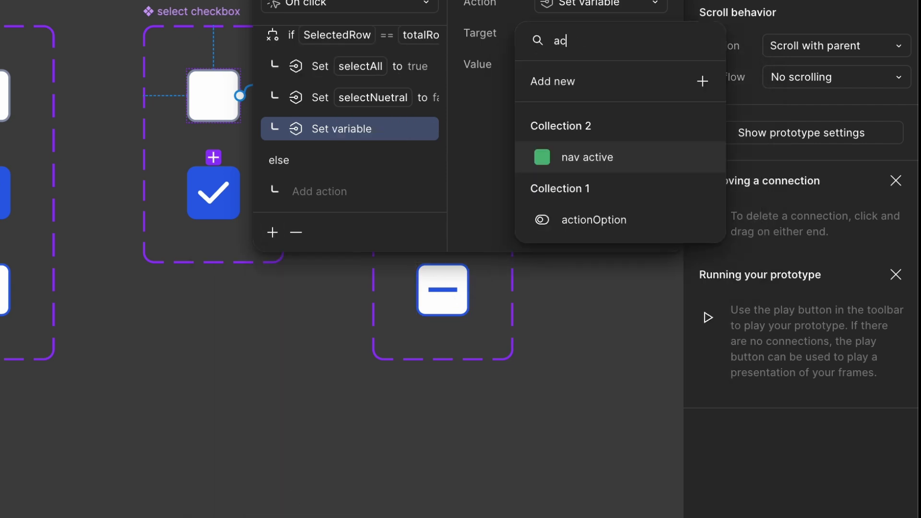
left_click(594, 217)
type("true")
key("Return")
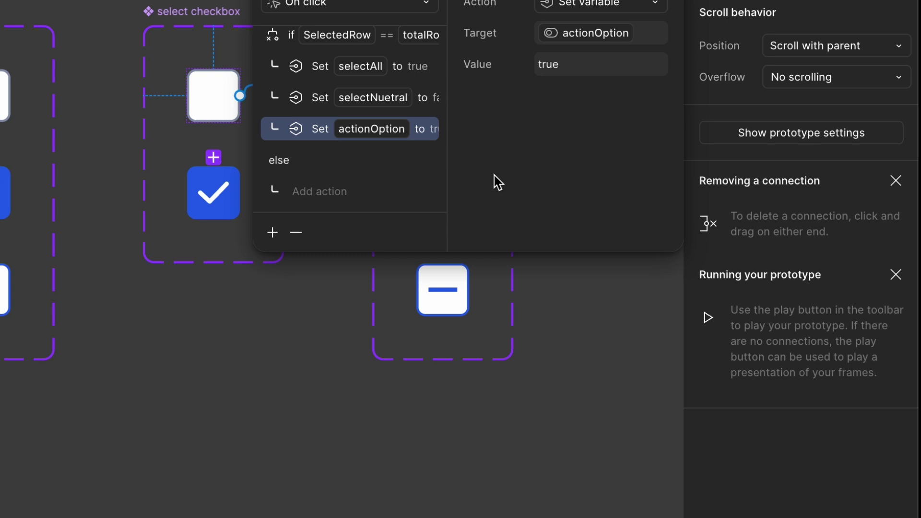
Add a Change to action after the SelectedRow == totalRow block that switches the checkbox variant to active=true
left_click(289, 38)
left_click(273, 233)
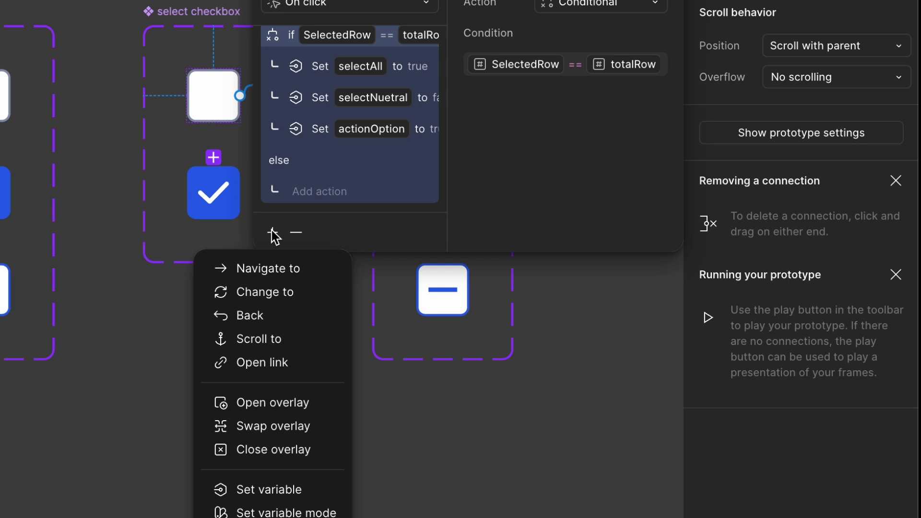
left_click(280, 294)
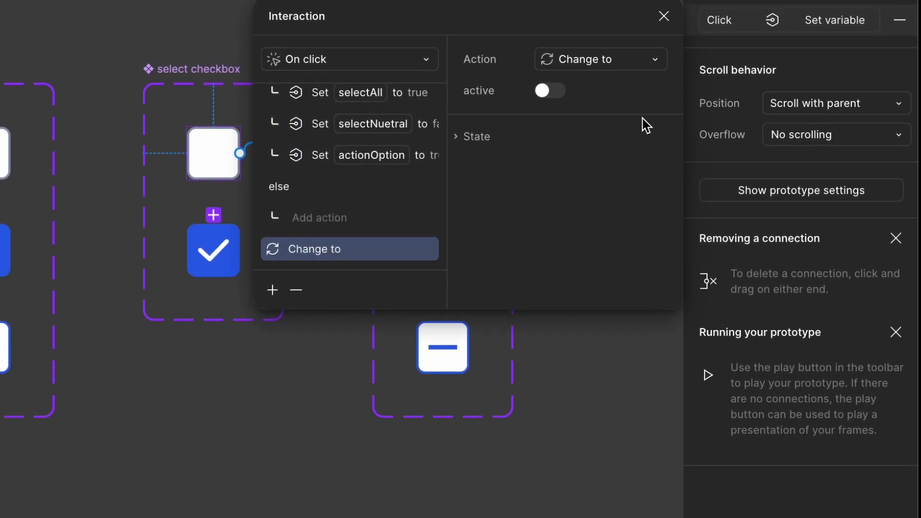
left_click(555, 72)
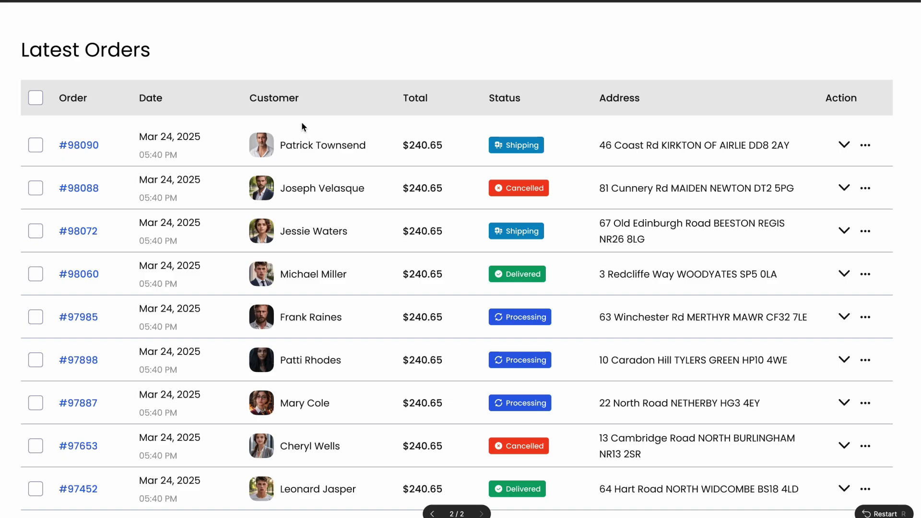
Test the row checkboxes in the prototype preview by selecting all ten orders in the Latest Orders table one by one
left_click(39, 149)
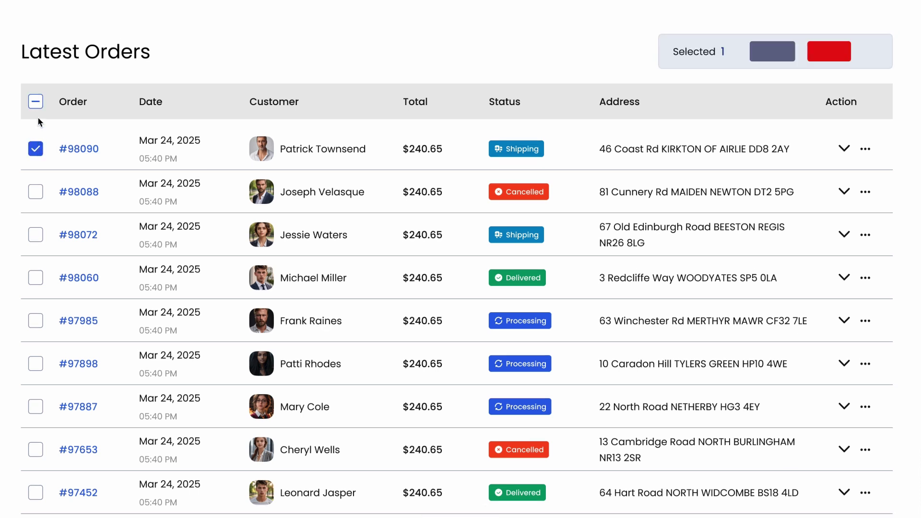
left_click(36, 192)
left_click(36, 238)
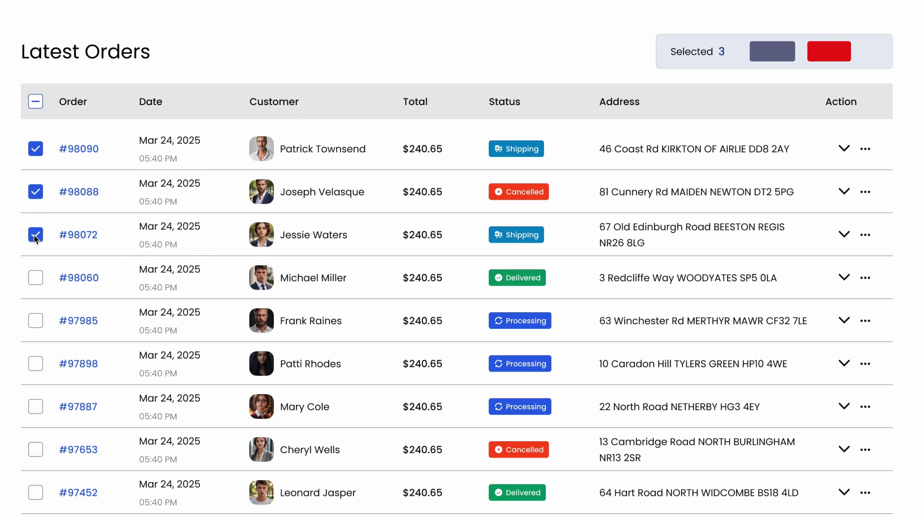
left_click(36, 278)
scroll(36, 278, "down", 2)
left_click(37, 265)
scroll(38, 269, "down", 1)
left_click(38, 287)
left_click(36, 374)
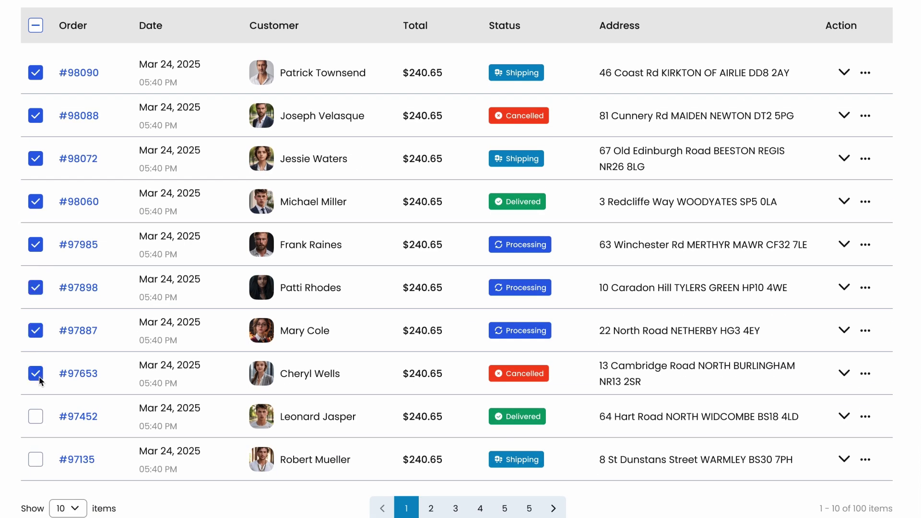
scroll(39, 376, "up", 1)
scroll(39, 377, "down", 1)
left_click(38, 423)
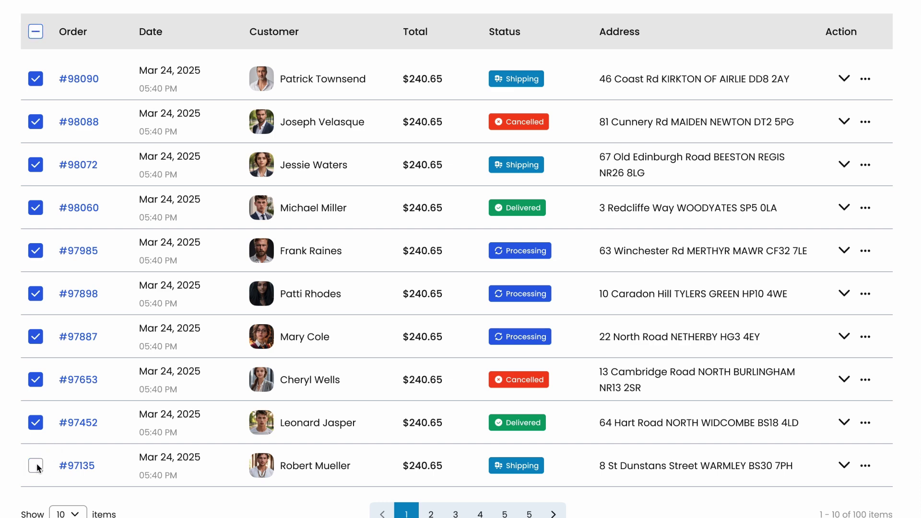
left_click(37, 466)
scroll(139, 342, "up", 2)
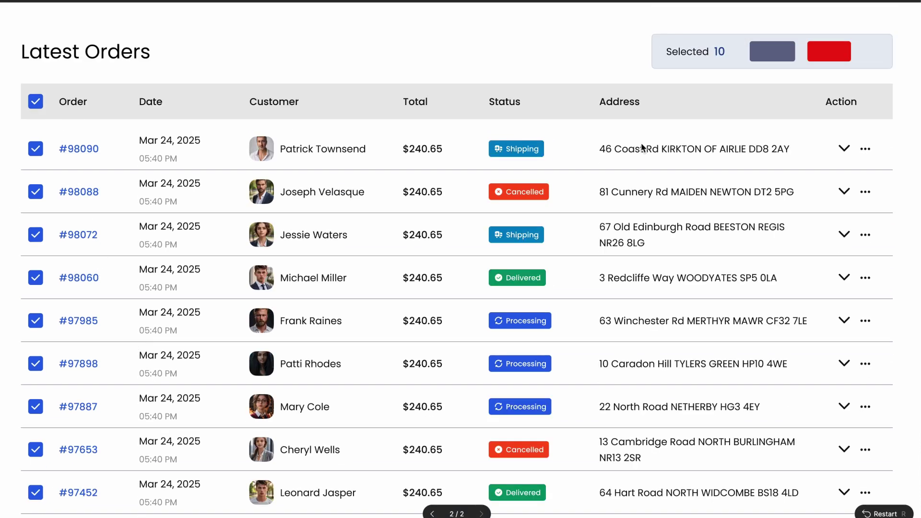
Test the select-all checkbox in the table header by clearing all rows and toggling it repeatedly
left_click(35, 103)
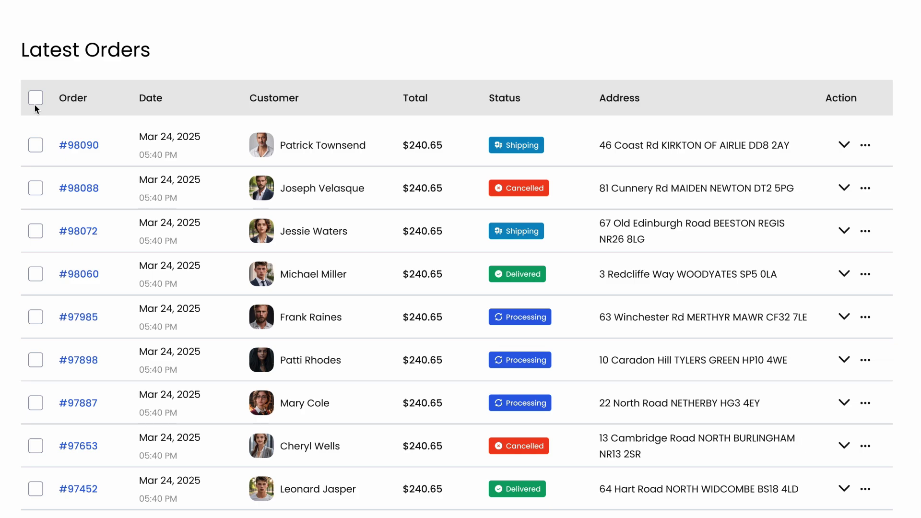
left_click(35, 102)
left_click(35, 102)
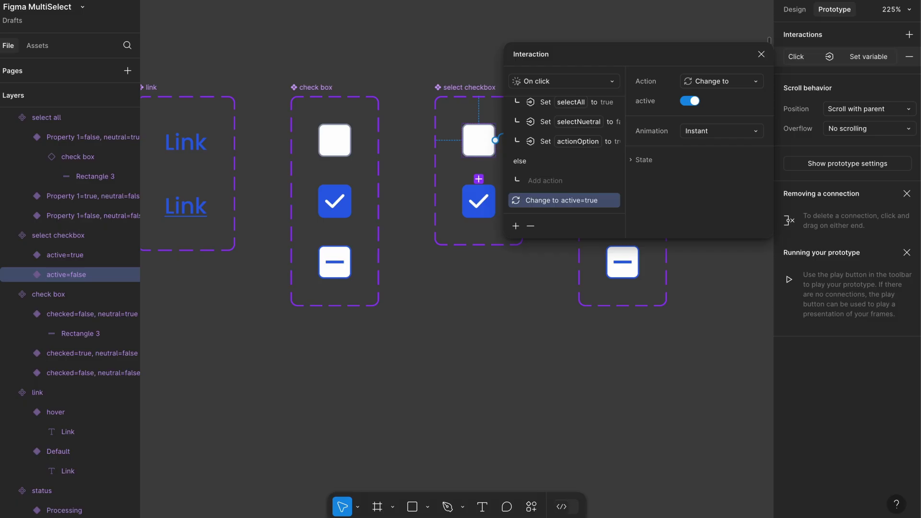
Close the interaction settings of the unchecked select checkbox variant and clear the canvas selection
left_click(761, 54)
left_click(492, 355)
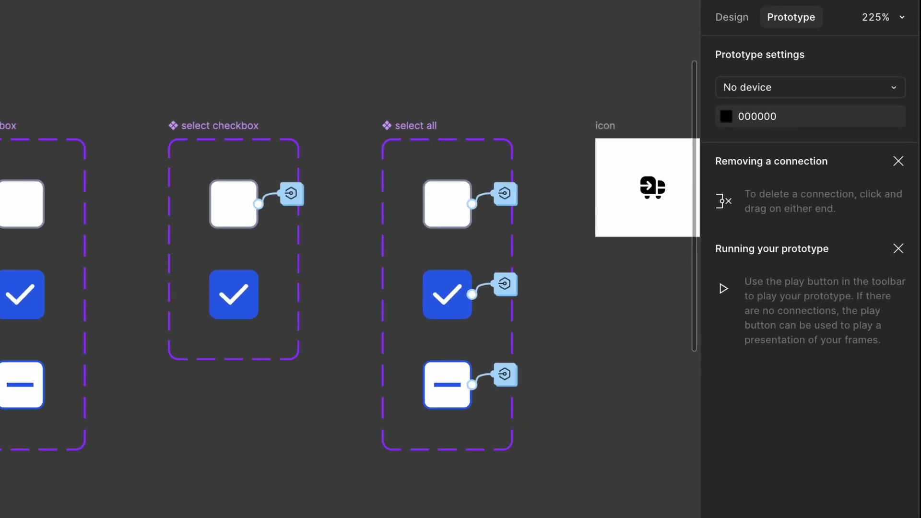
scroll(259, 333, "right", 2)
scroll(259, 333, "down", 1)
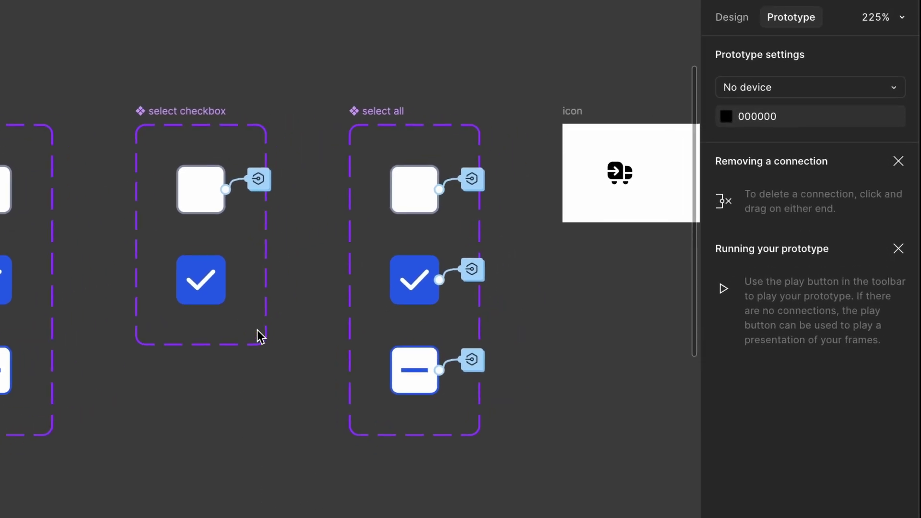
Add an on-click interaction to the checked select checkbox variant that sets SelectedRow to SelectedRow - 1
left_click(223, 293)
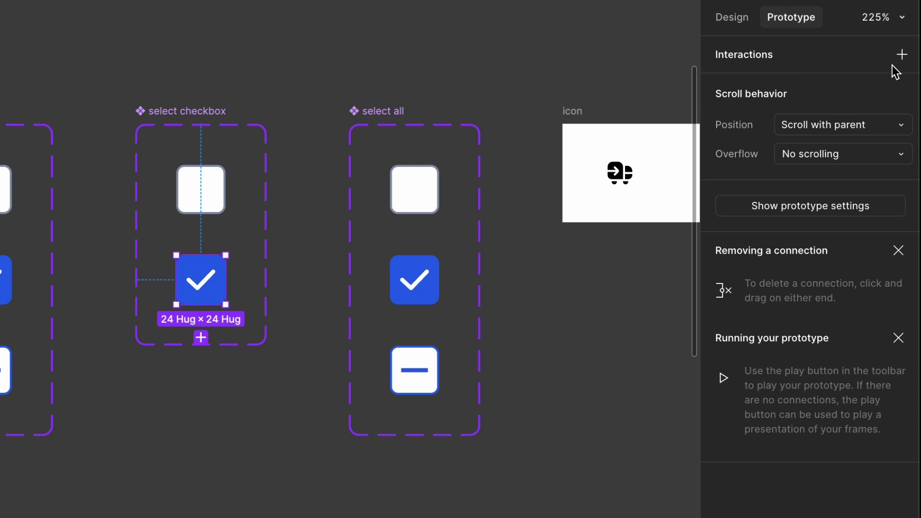
left_click(902, 54)
left_click(660, 172)
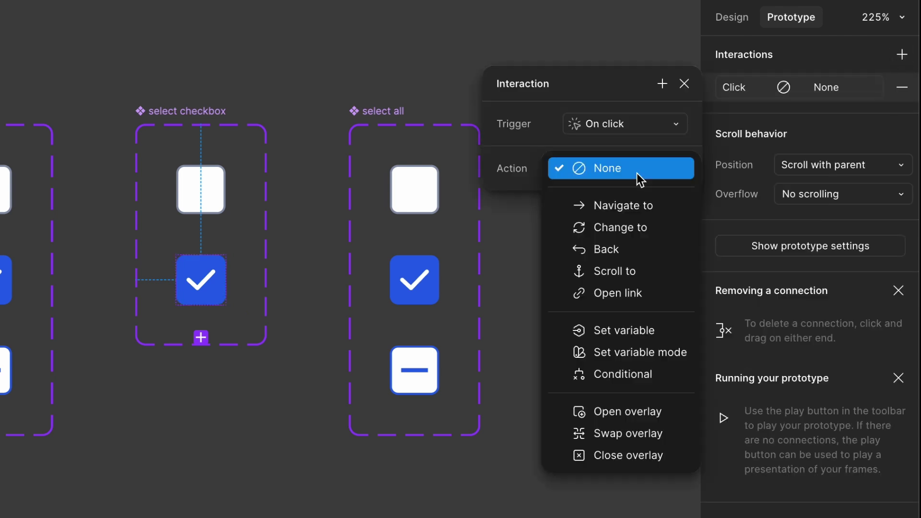
left_click(639, 330)
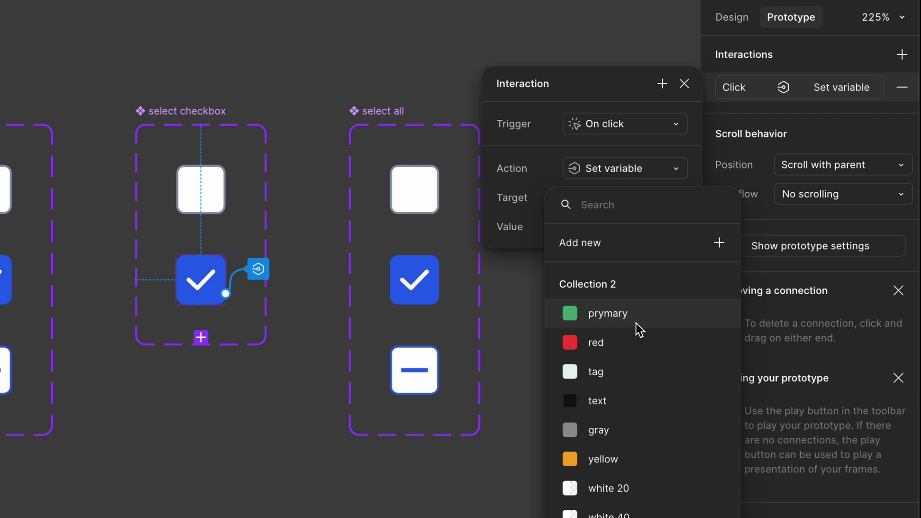
type("se")
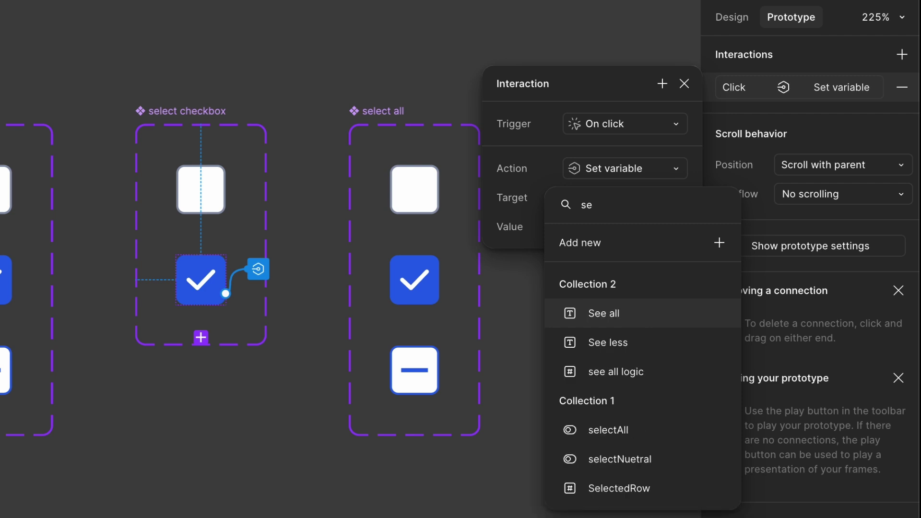
left_click(658, 494)
type("se")
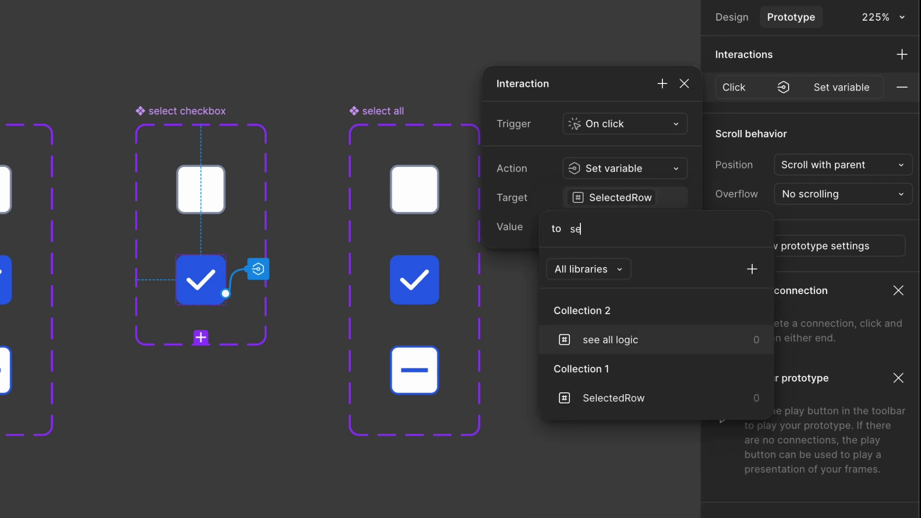
left_click(660, 412)
type("-1")
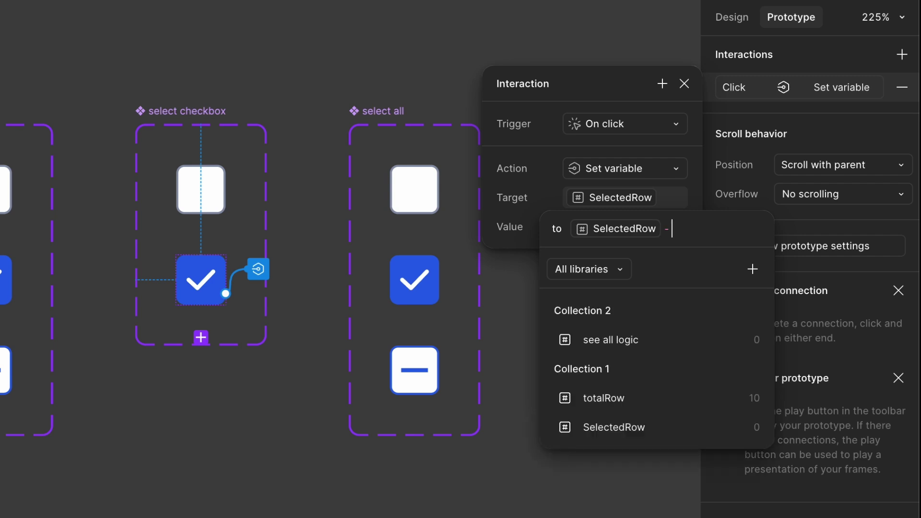
left_click(596, 91)
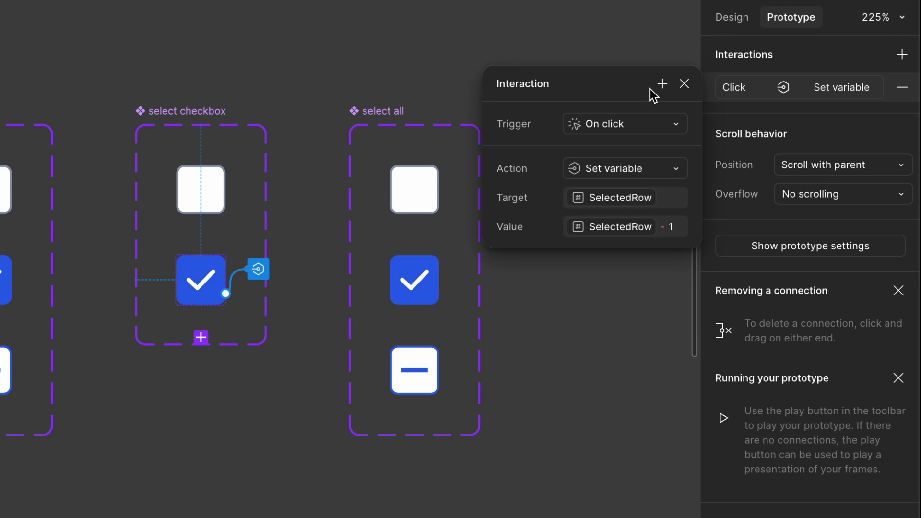
Add a conditional action to the checked variant's interaction with the condition SelectedRow == 0
left_click(661, 79)
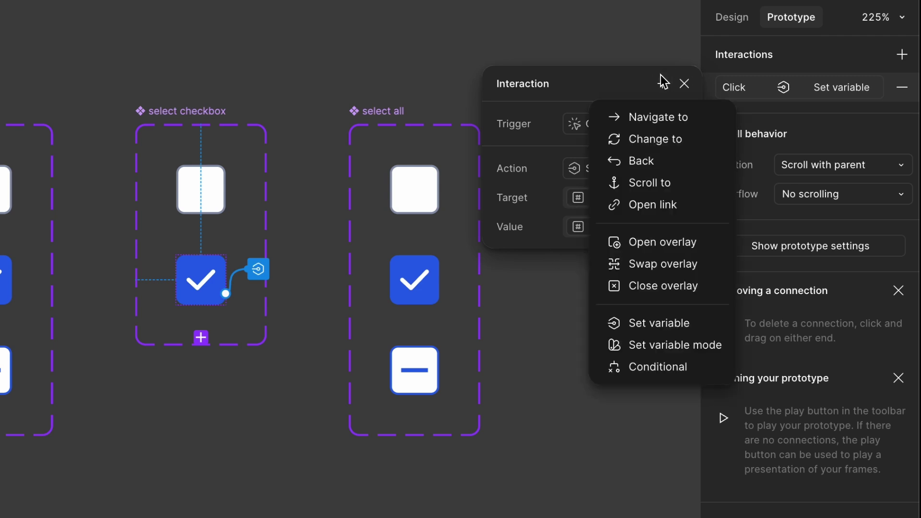
left_click(653, 369)
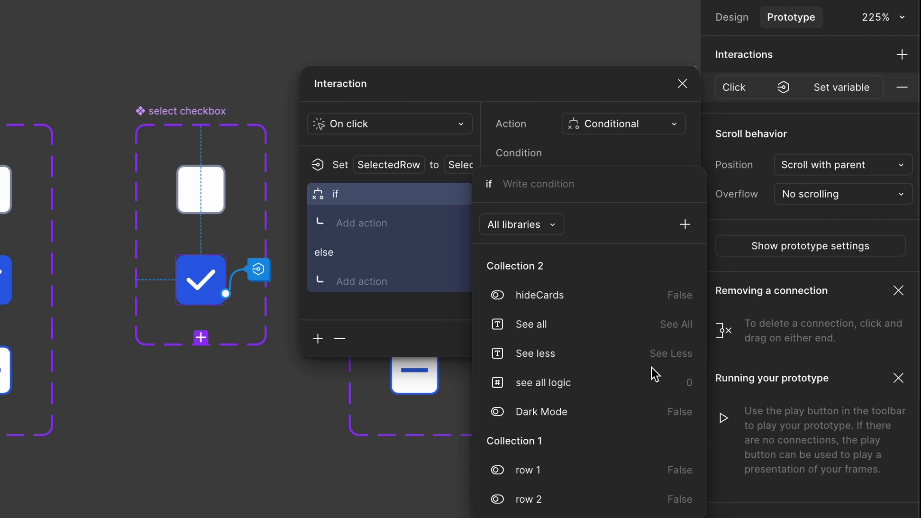
type("se")
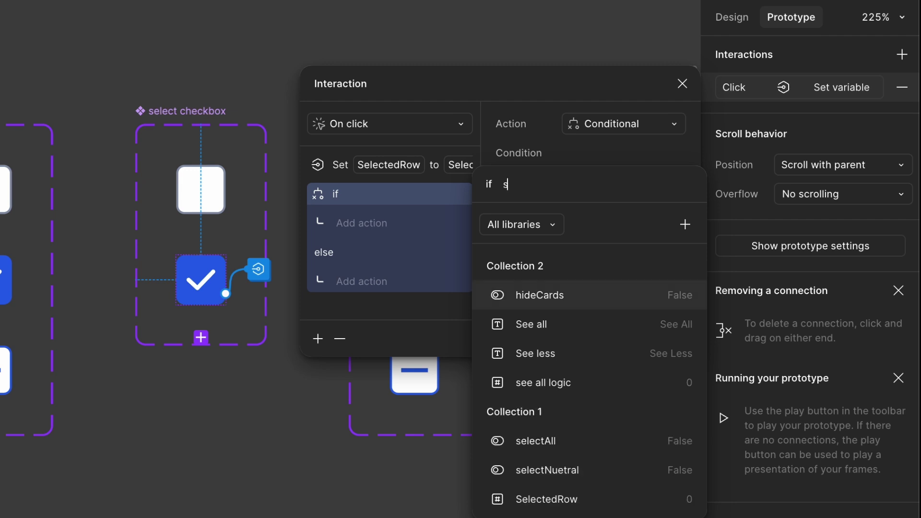
left_click(606, 474)
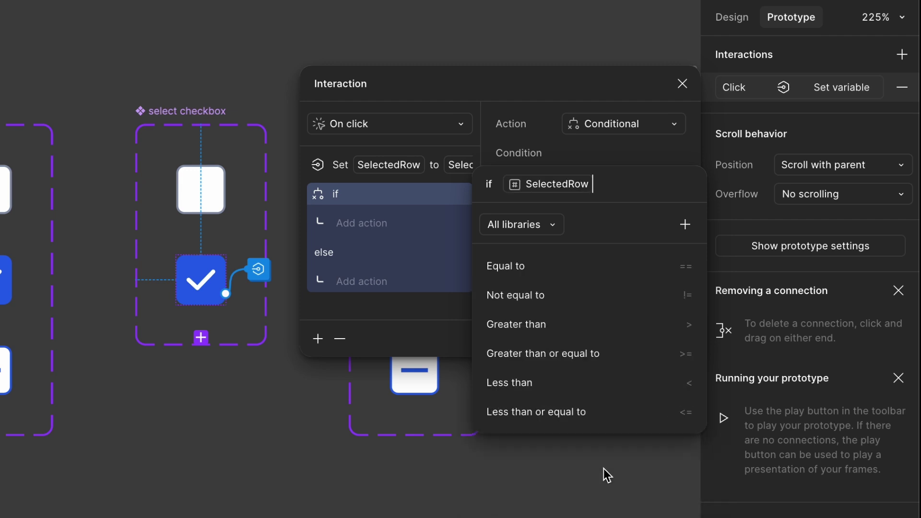
type("== ")
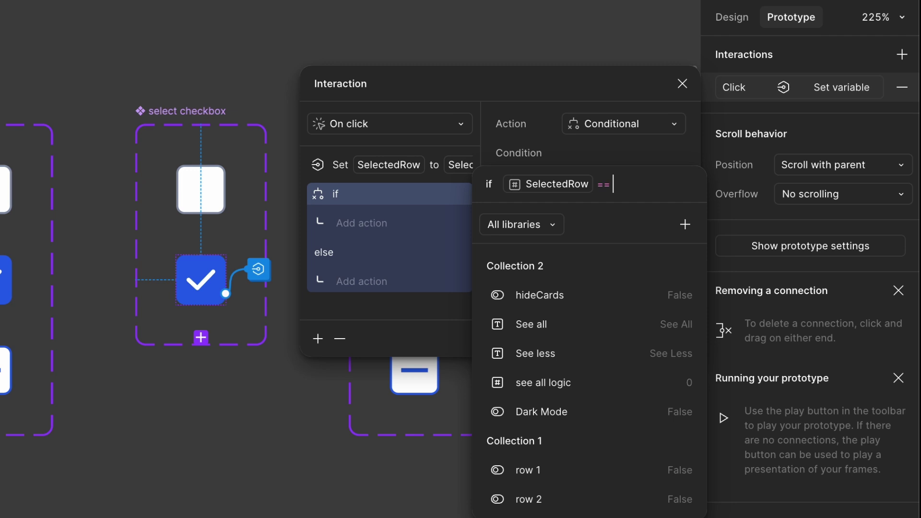
type("0")
key("Return")
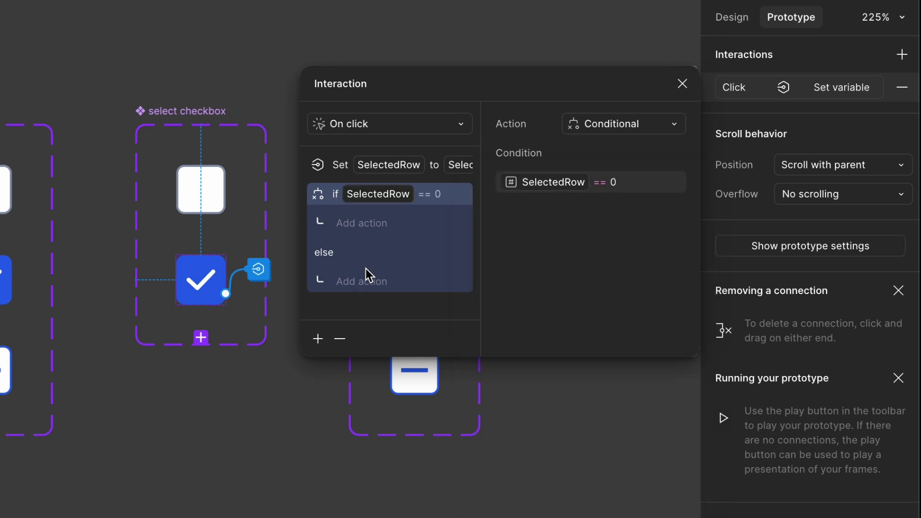
Under the SelectedRow == 0 condition, add a Set variable action that sets selectAll to false
left_click(377, 227)
left_click(376, 227)
left_click(376, 226)
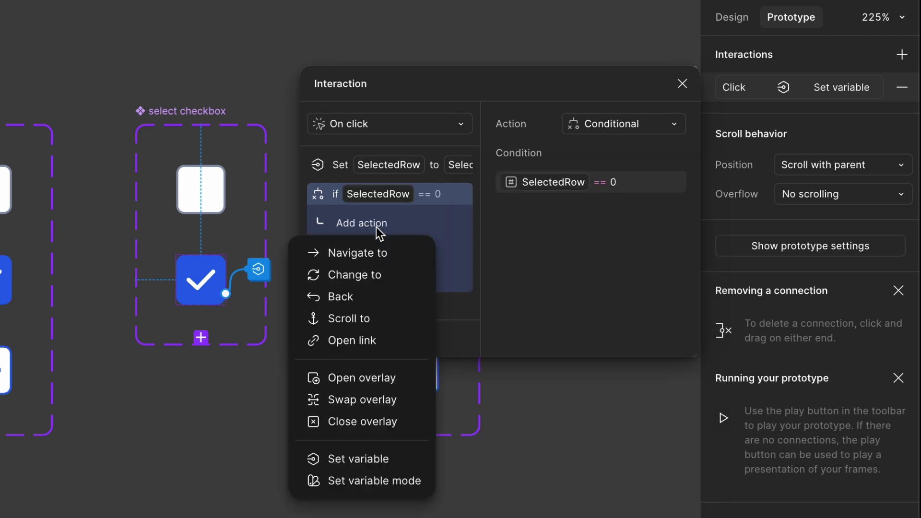
left_click(365, 457)
type("se")
left_click(624, 385)
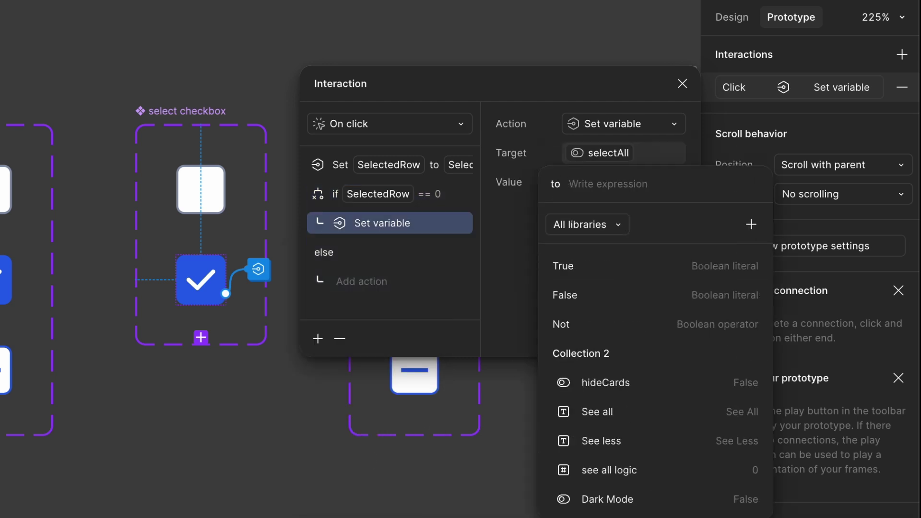
type("fa")
left_click(609, 269)
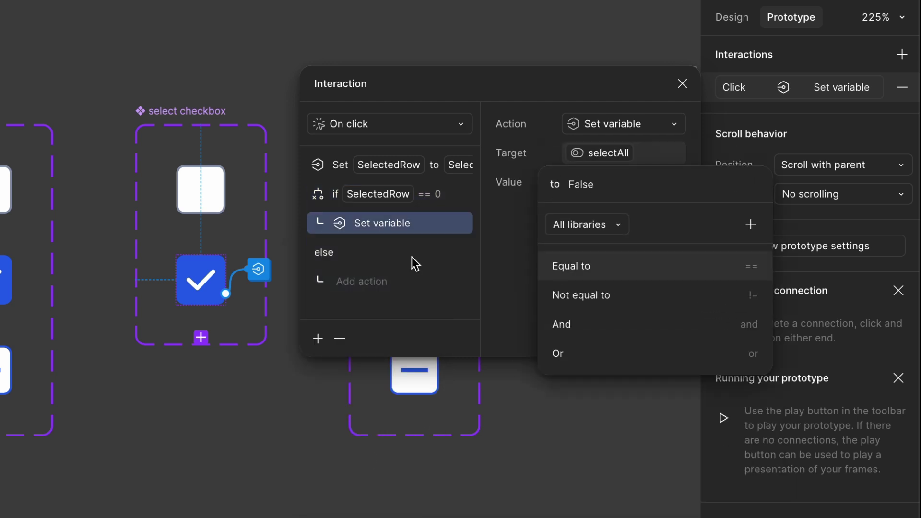
left_click(414, 264)
Add a second Set variable action under the SelectedRow == 0 condition that sets selectNuetral to false
left_click(318, 339)
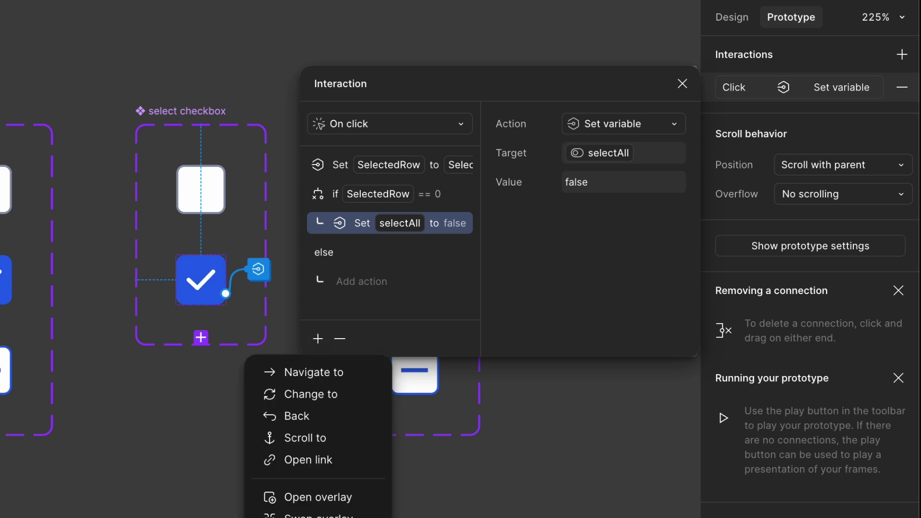
left_click(366, 458)
type("se")
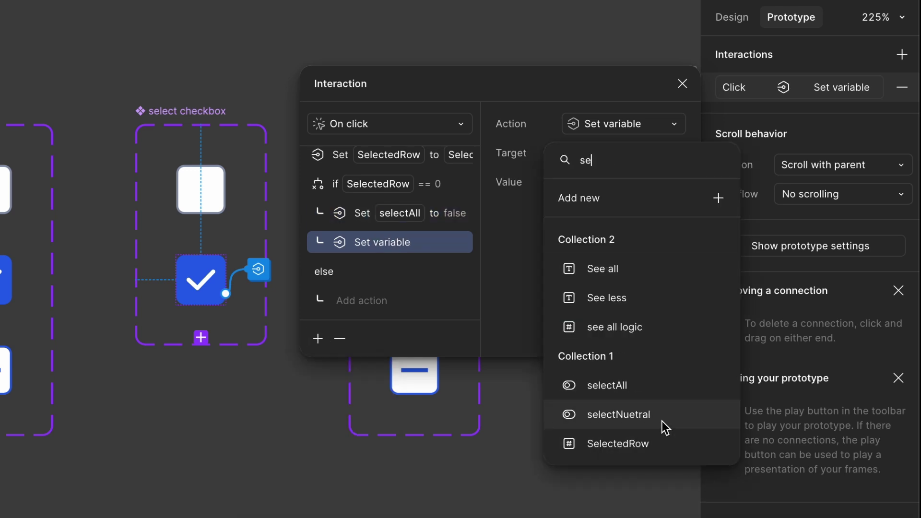
left_click(619, 414)
type("fals")
key("Return")
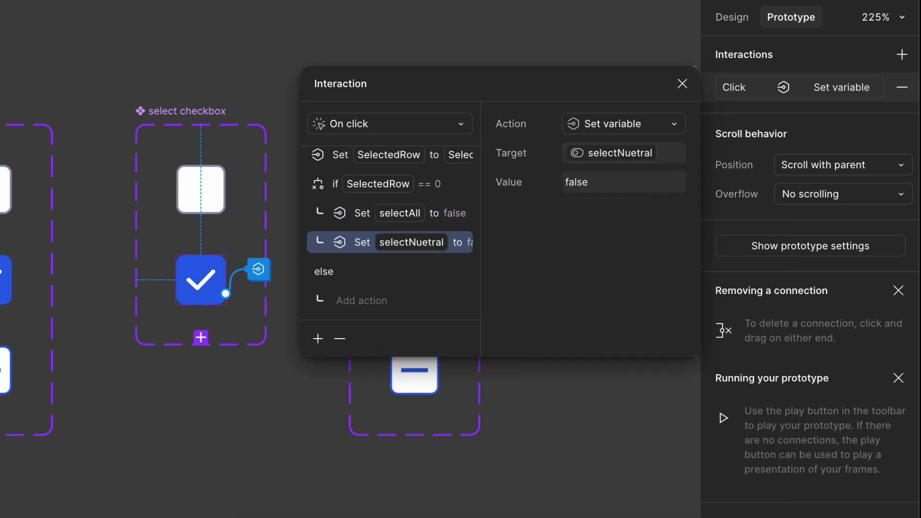
Add a third Set variable action under the SelectedRow == 0 condition that sets actionOption to false
left_click(319, 340)
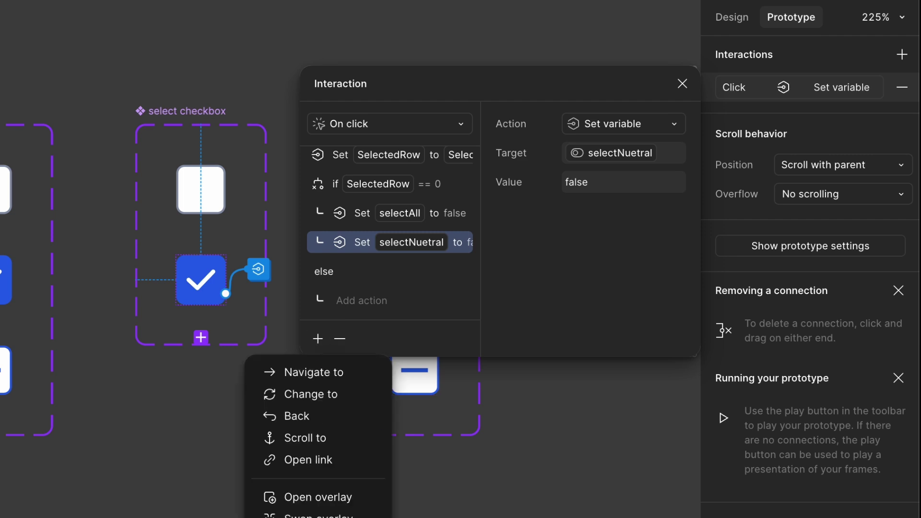
scroll(316, 499, "down", 3)
left_click(316, 499)
type("ac")
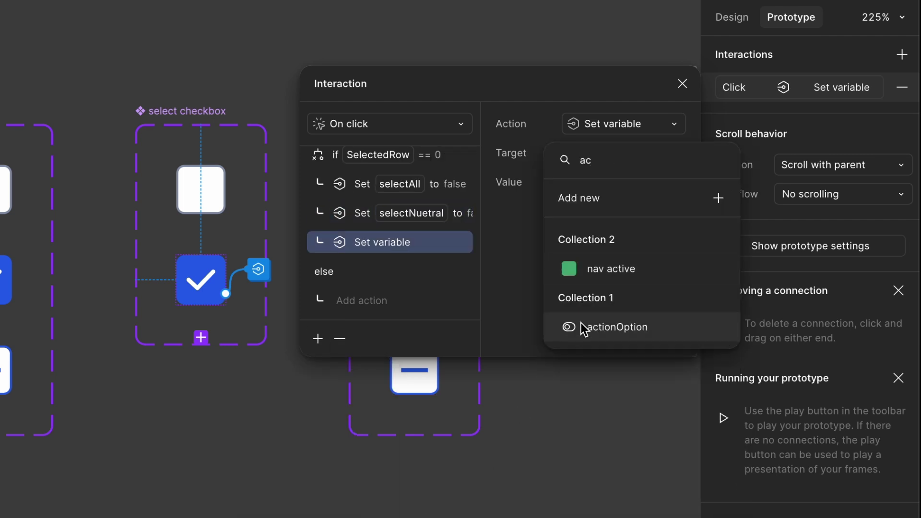
left_click(600, 328)
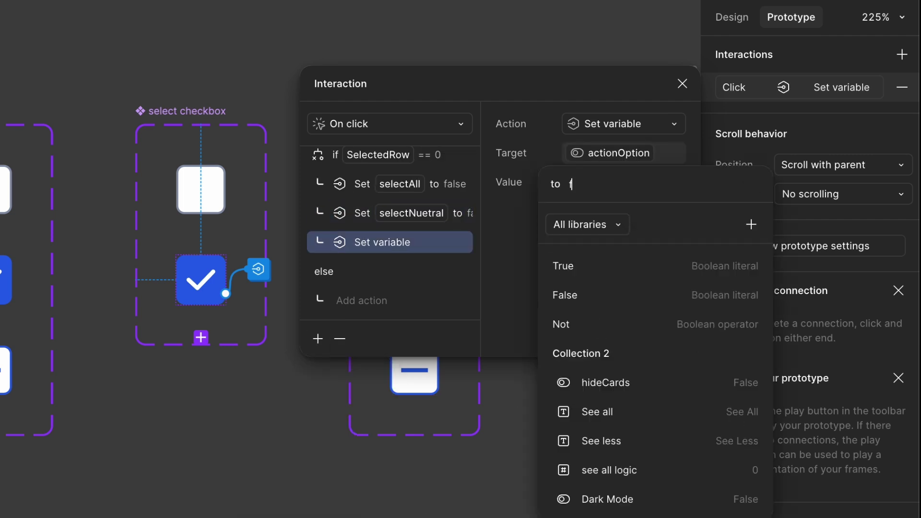
type("false")
key("Return")
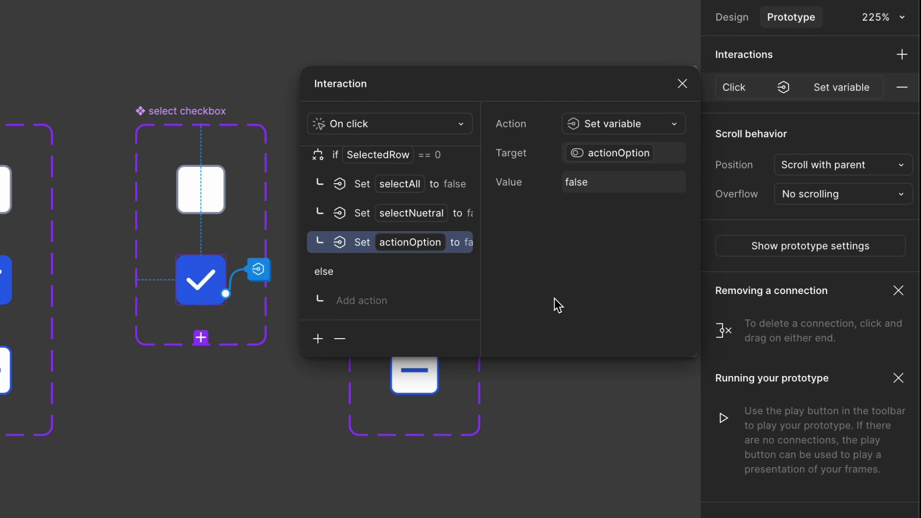
Add a separate conditional after the SelectedRow == 0 block with the condition SelectedRow >= 1
scroll(555, 299, "up", 2)
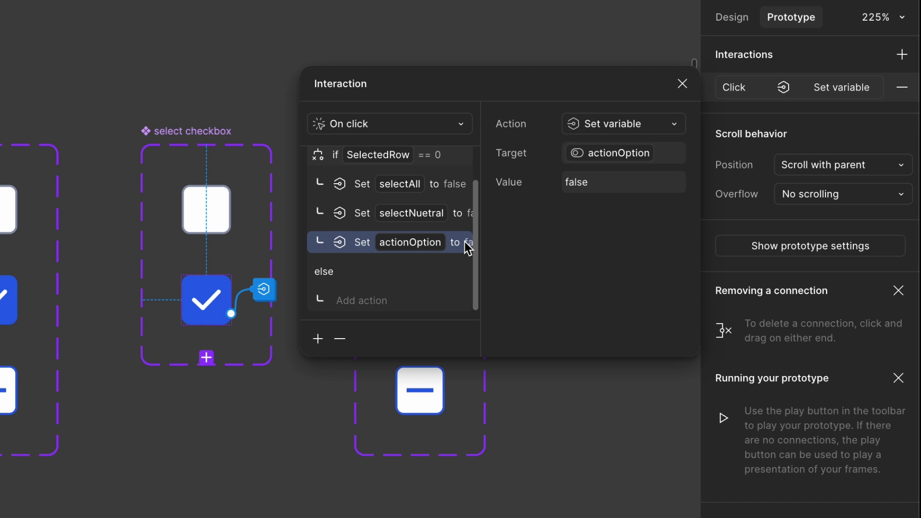
scroll(465, 243, "up", 2)
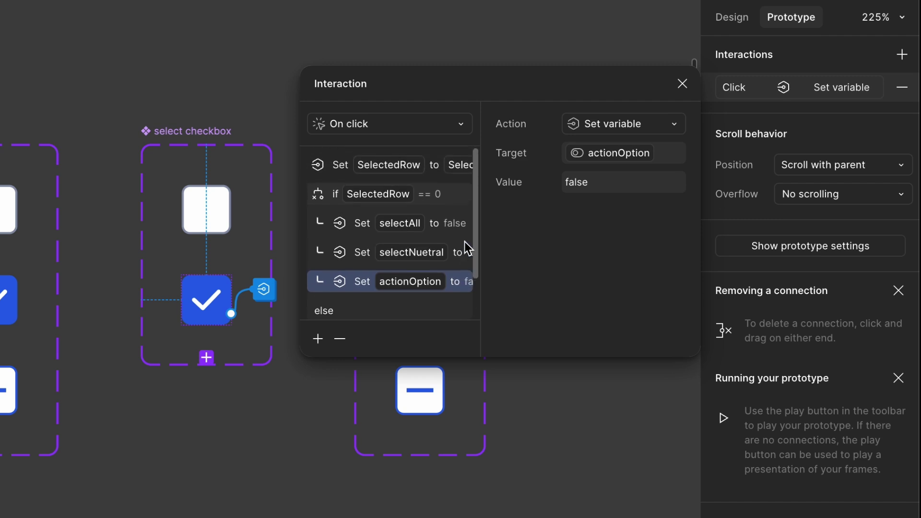
scroll(465, 243, "down", 2)
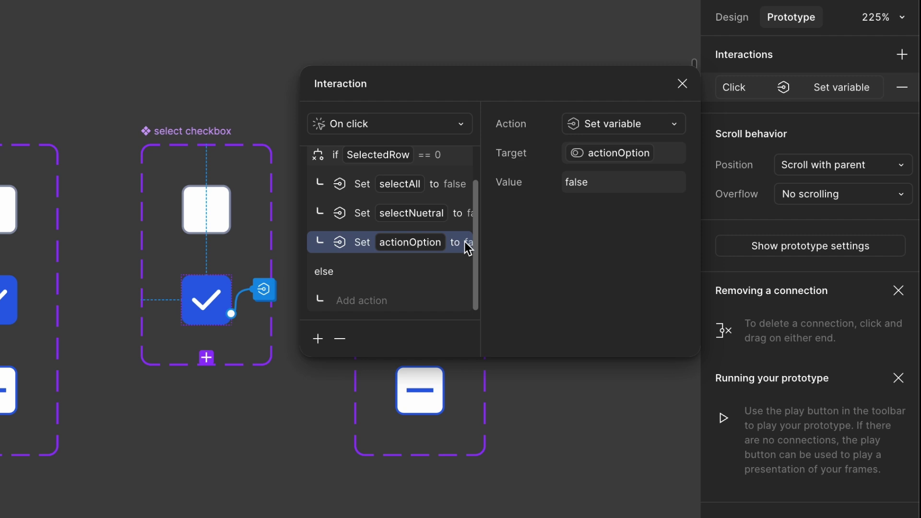
left_click(330, 156)
left_click(320, 339)
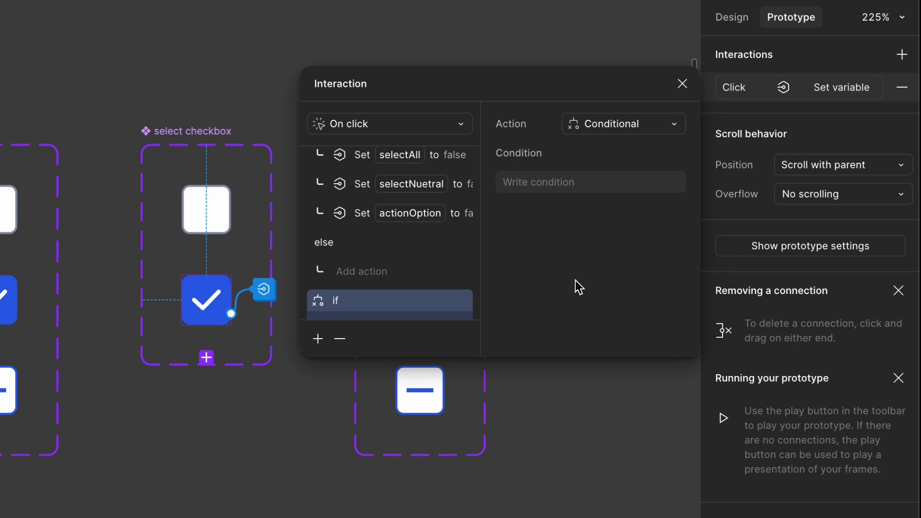
left_click(546, 190)
type("se")
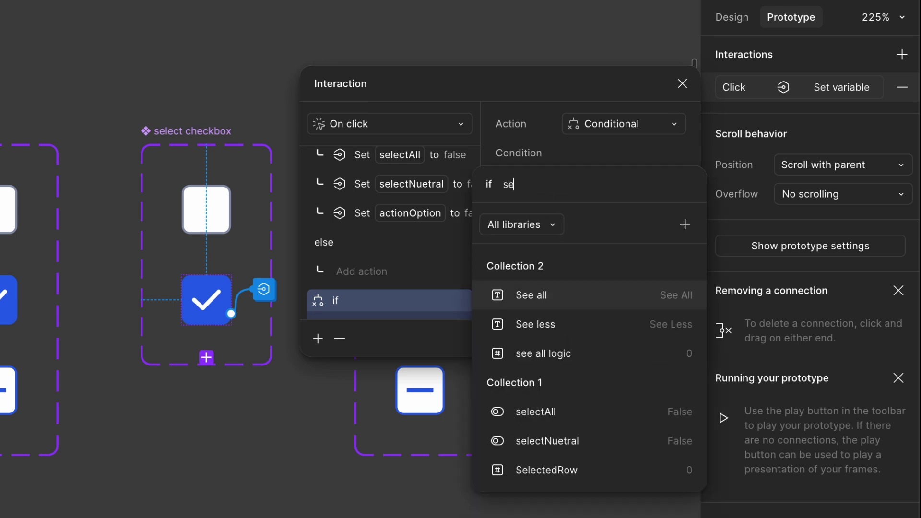
left_click(552, 470)
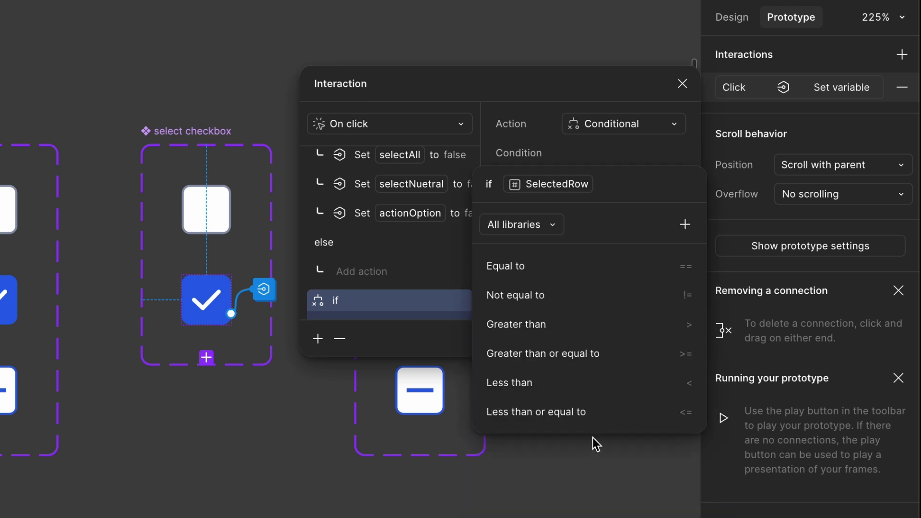
left_click(642, 361)
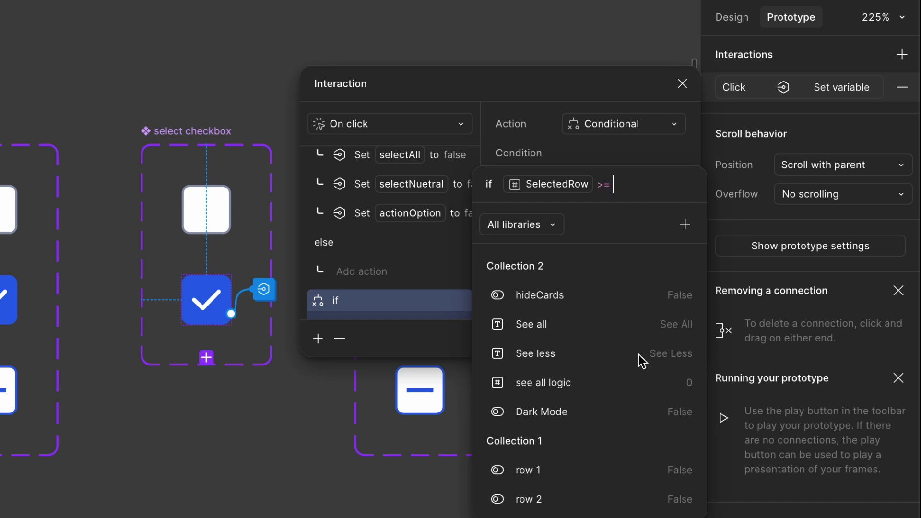
type("1")
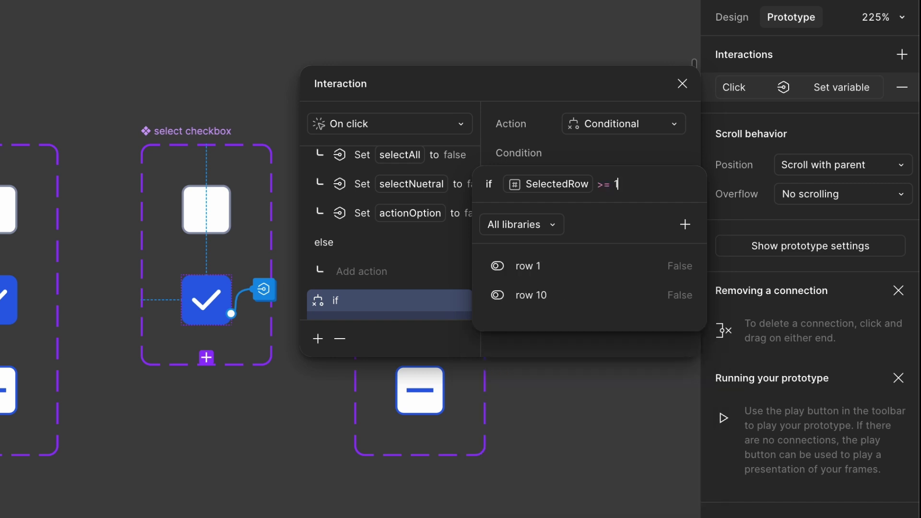
left_click(487, 95)
Add a Set variable action under the SelectedRow >= 1 condition that sets selectAll to false
scroll(451, 201, "down", 3)
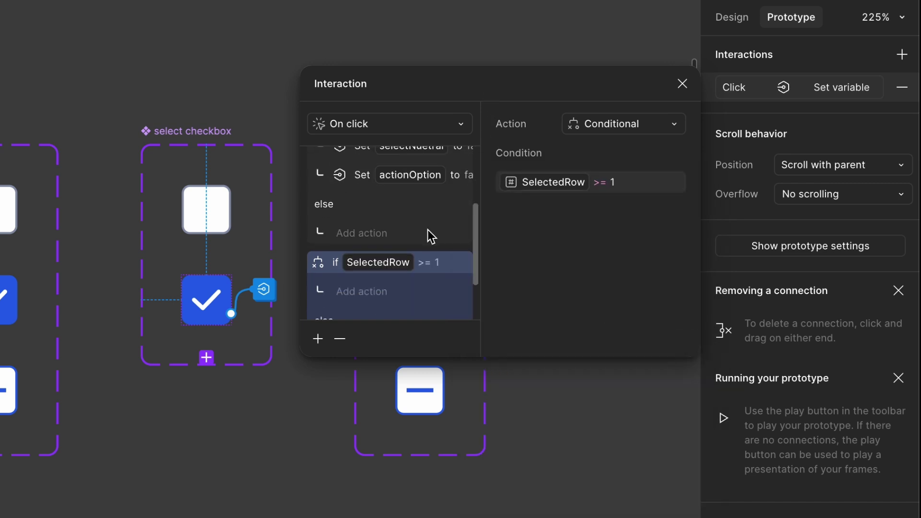
left_click(326, 338)
left_click(312, 516)
type("se")
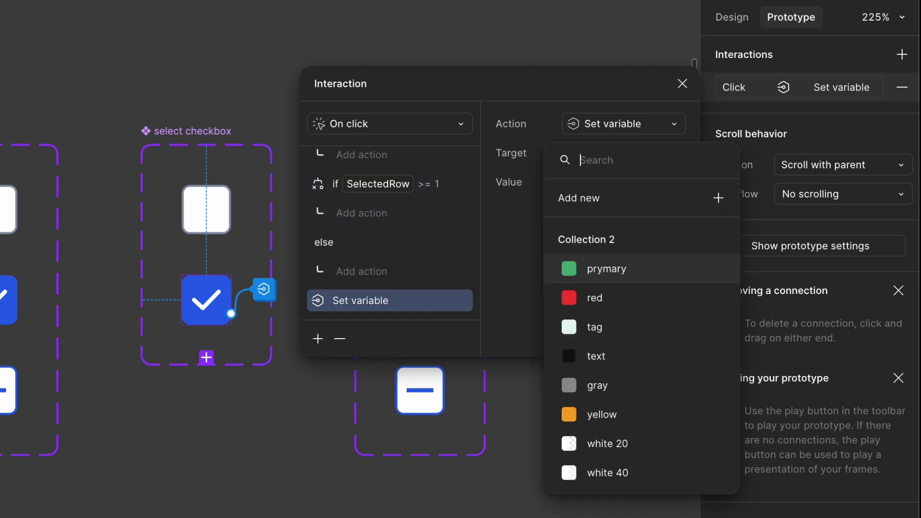
left_click(646, 387)
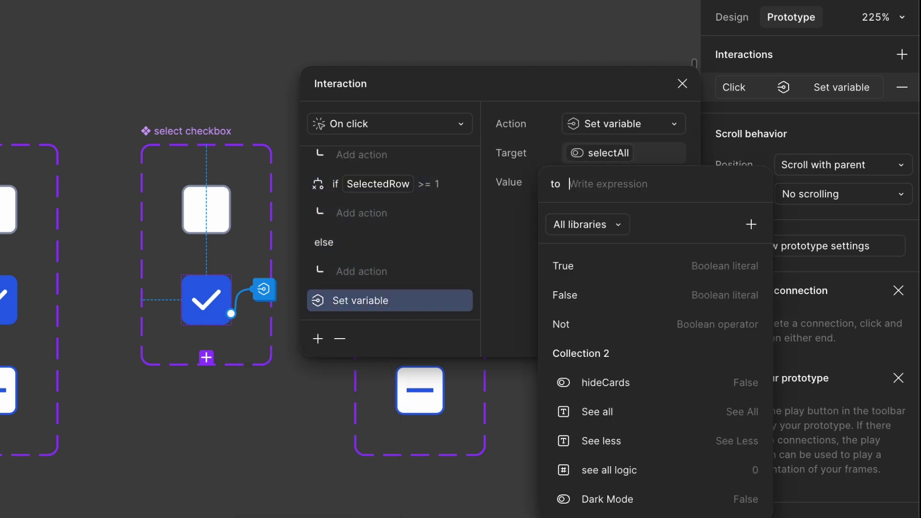
type("false")
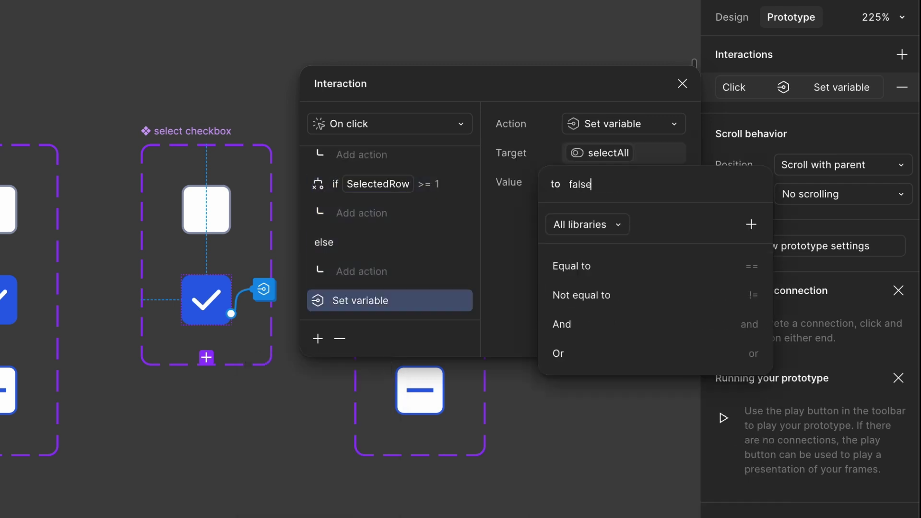
key("Return")
left_click_drag(330, 315, 345, 222)
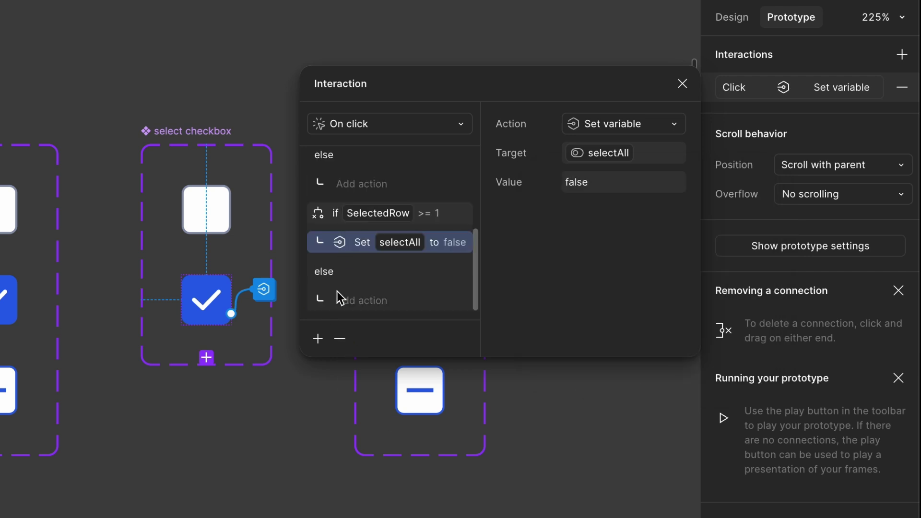
Add a second Set variable action under the SelectedRow >= 1 condition that sets selectNuetral to true
left_click(317, 338)
left_click(329, 513)
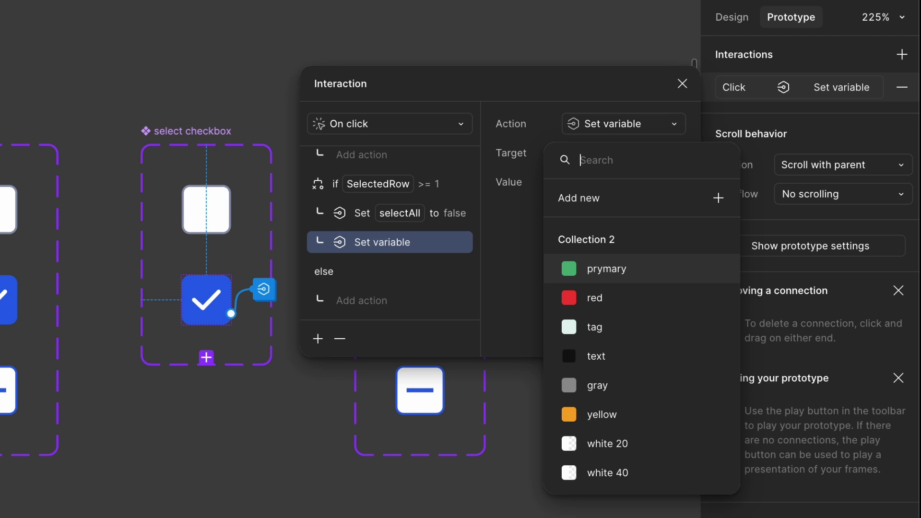
type("se")
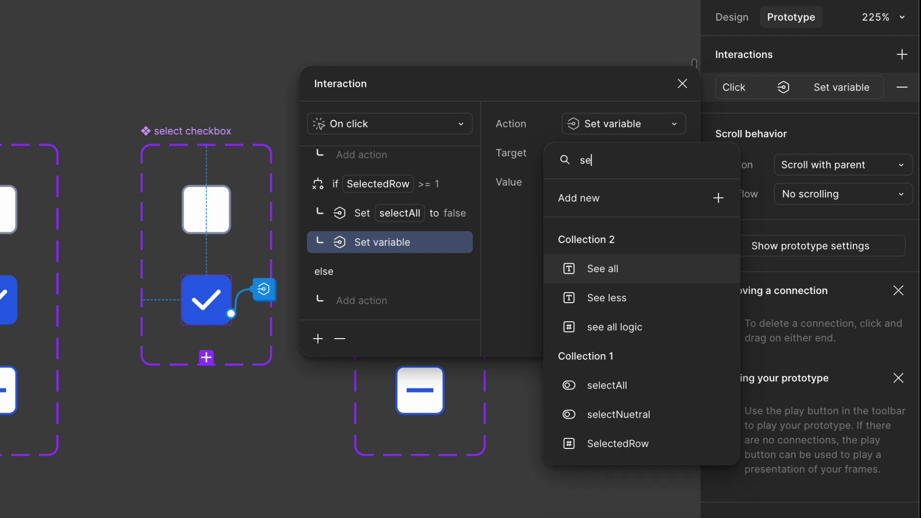
left_click(600, 411)
type("true")
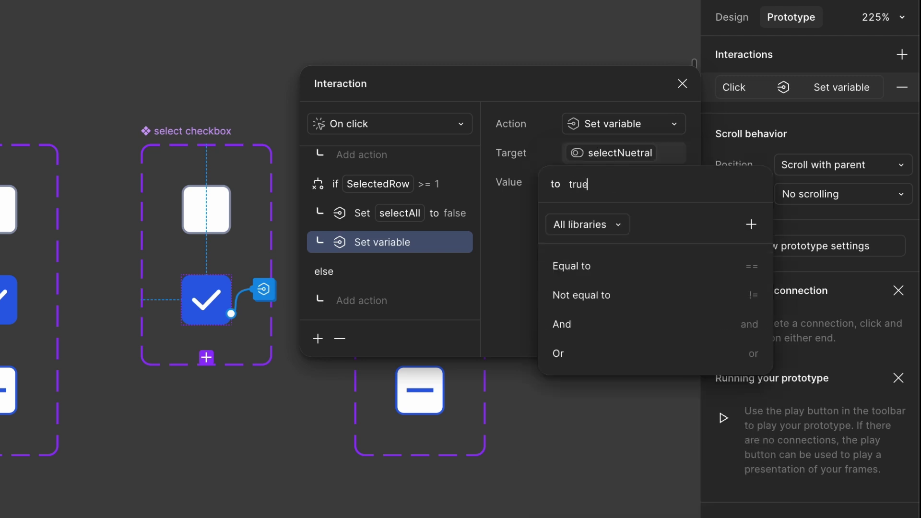
key("Return")
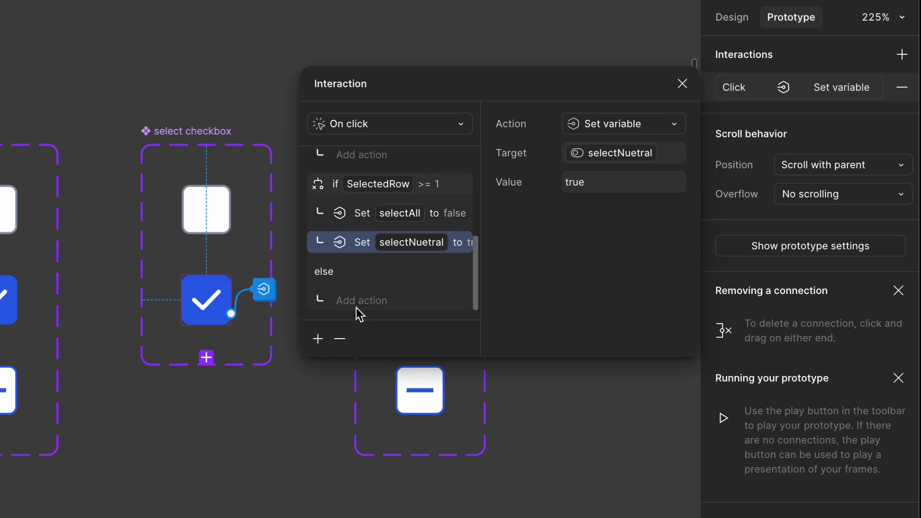
Add a third Set variable action under the SelectedRow >= 1 condition that sets actionOption to true
left_click(316, 340)
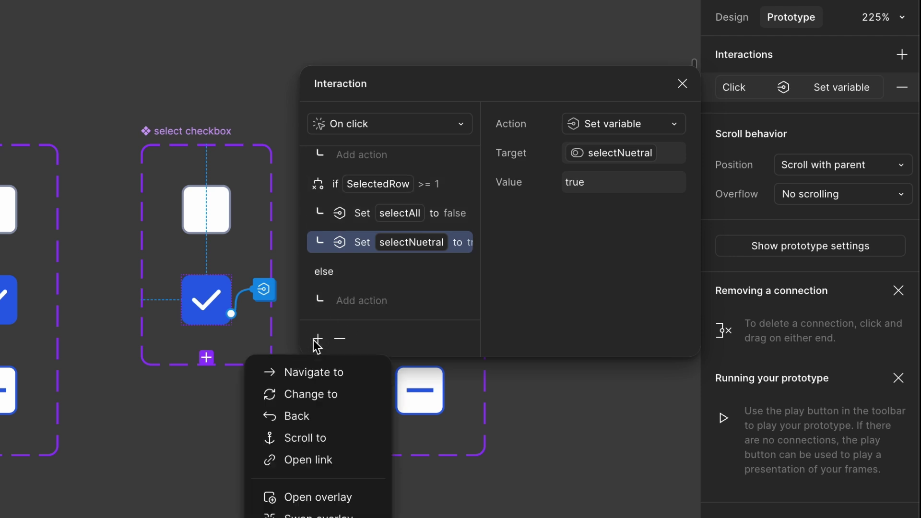
left_click(307, 516)
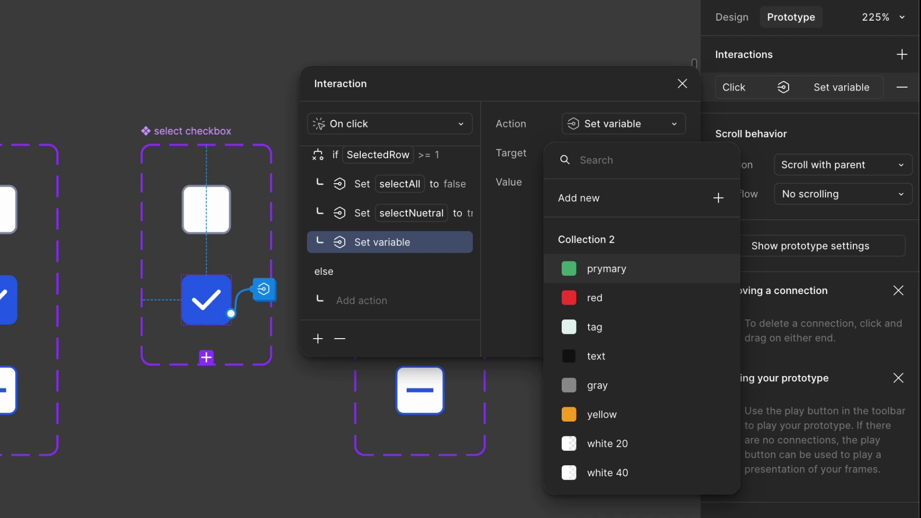
type("ac")
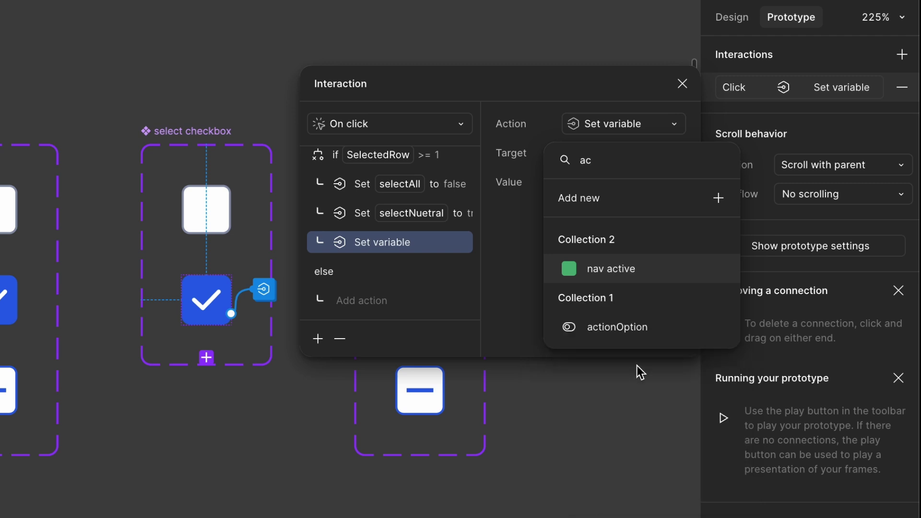
left_click(642, 336)
type("true")
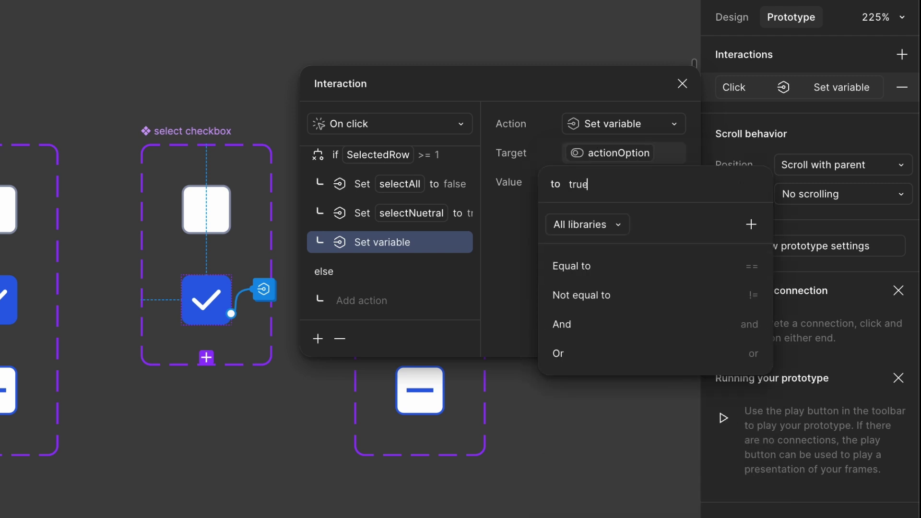
key("Return")
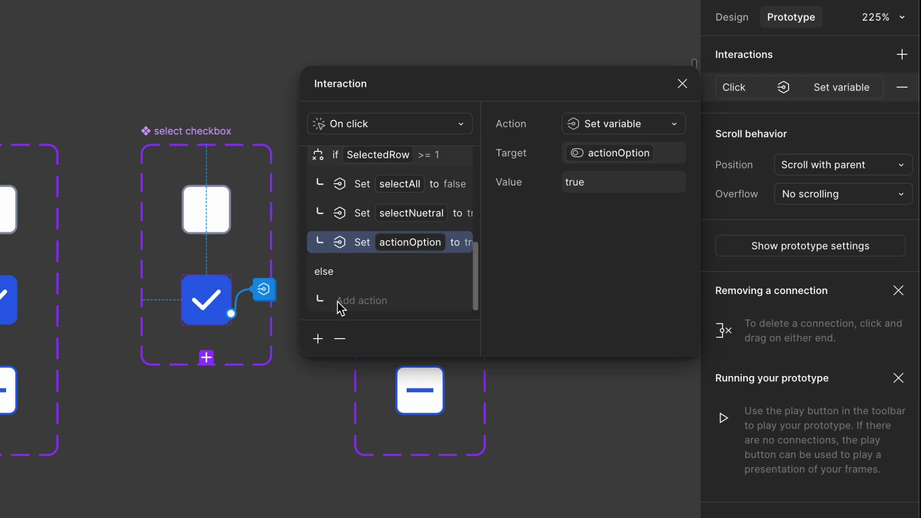
Add a separate Change to action after the SelectedRow >= 1 block that switches the checkbox to active=false, and review the action list
scroll(339, 221, "up", 1)
left_click(333, 192)
left_click(318, 339)
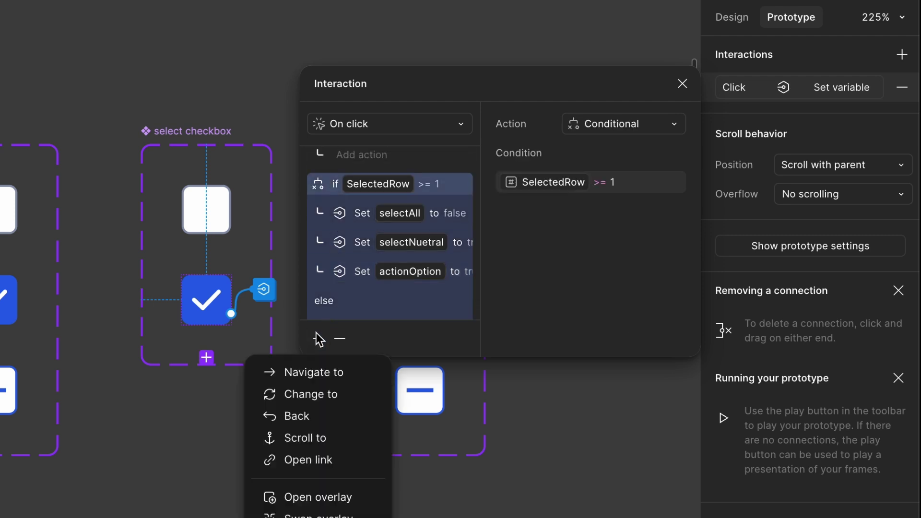
left_click(311, 395)
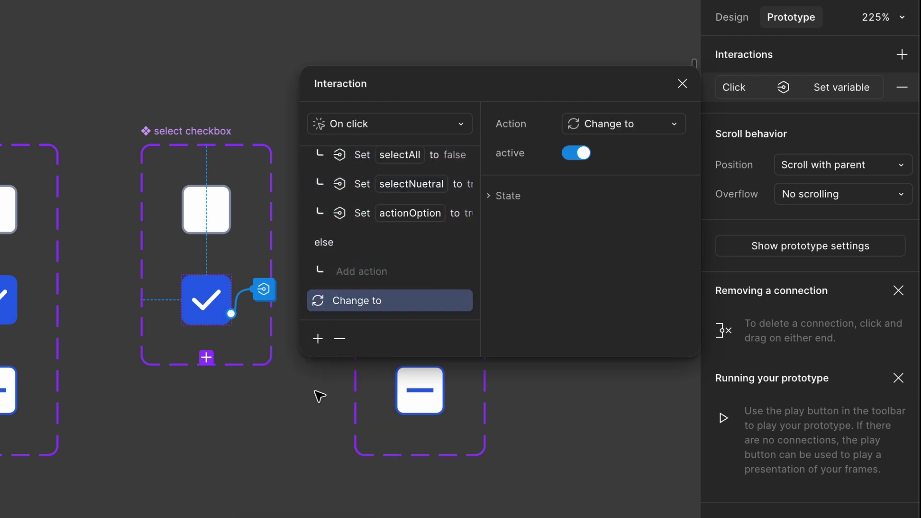
left_click(576, 154)
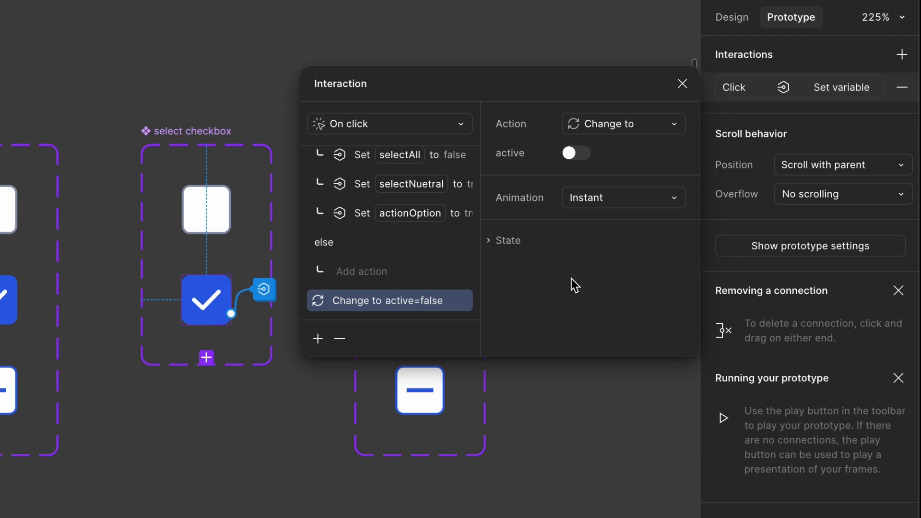
scroll(455, 192, "up", 3)
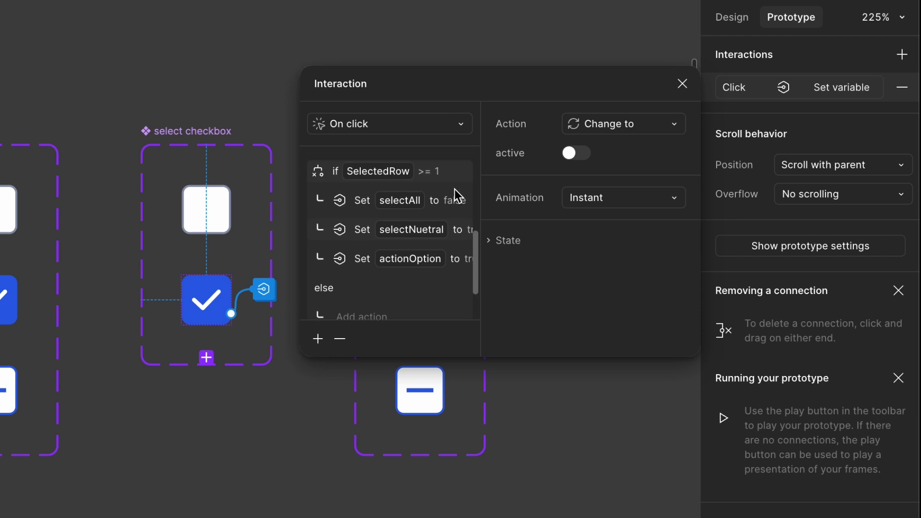
scroll(455, 192, "down", 5)
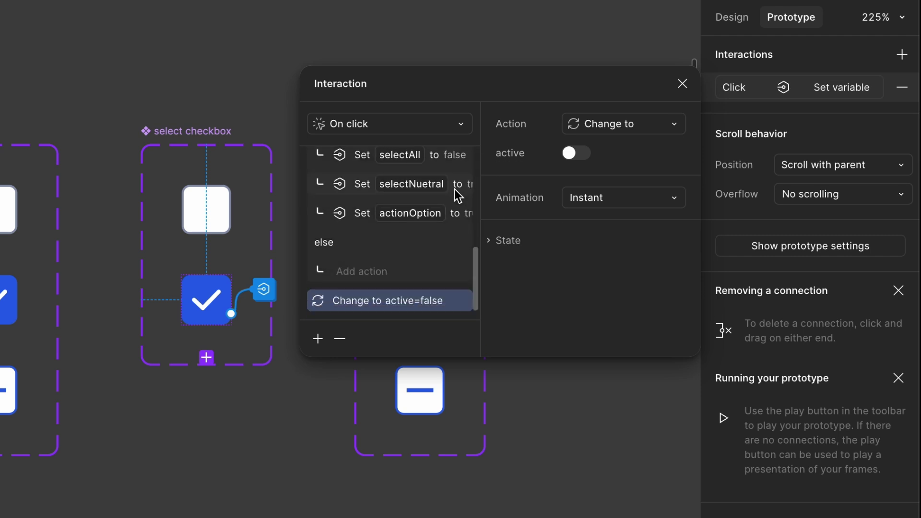
scroll(391, 259, "up", 5)
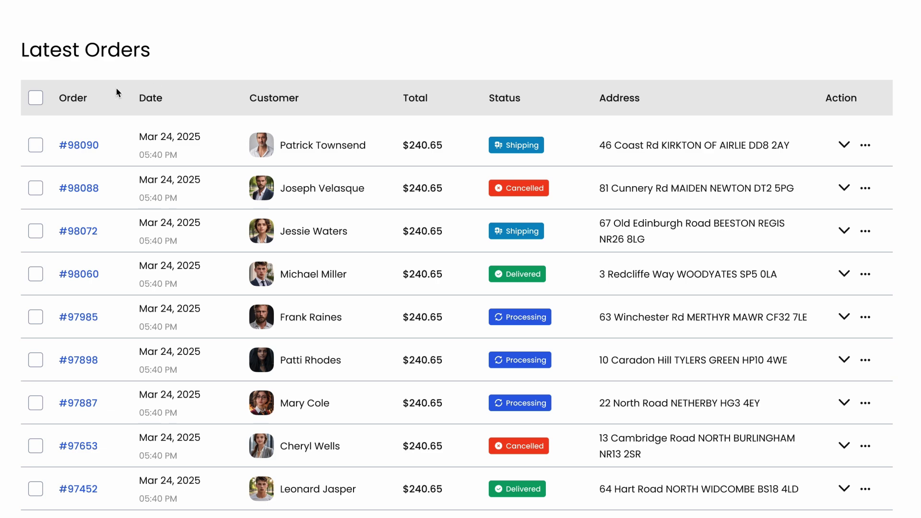
Test the prototype preview by selecting and clearing all rows with the header checkbox, and checking the first five order rows individually
left_click(39, 96)
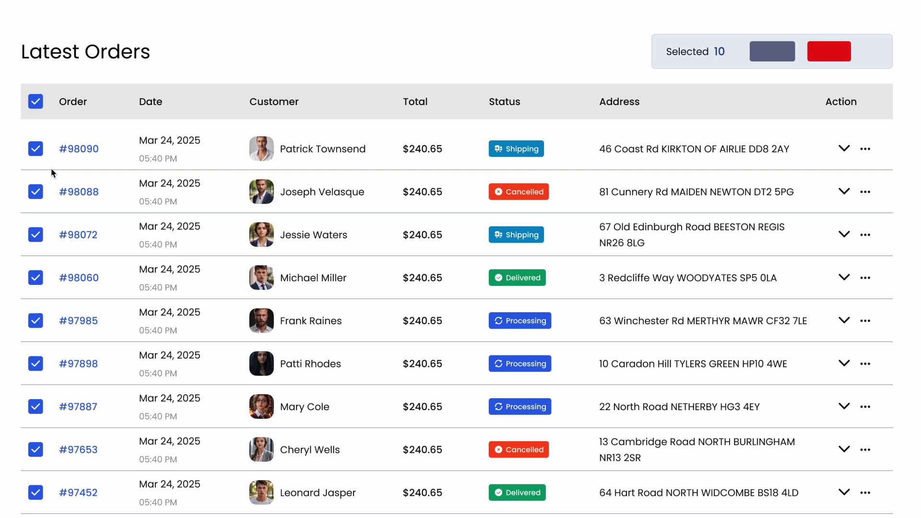
left_click(36, 105)
left_click(35, 145)
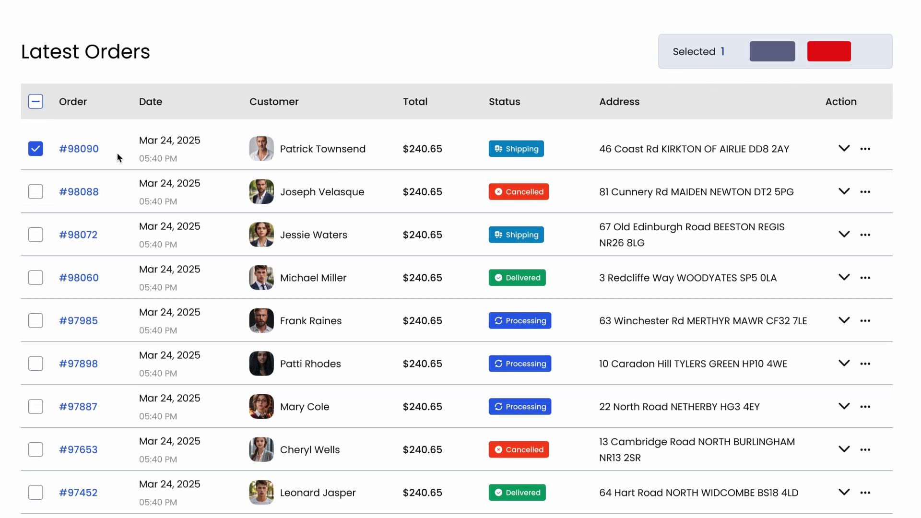
left_click(37, 193)
left_click(34, 235)
left_click(38, 278)
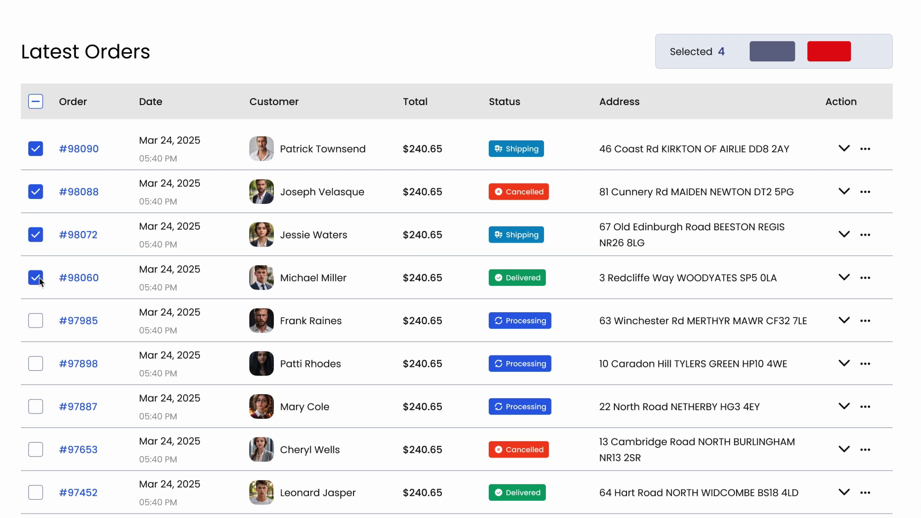
left_click(39, 323)
Toggle the header checkbox repeatedly to test selecting and clearing all rows from a partial selection
left_click(38, 103)
left_click(38, 103)
left_click(39, 102)
left_click(38, 102)
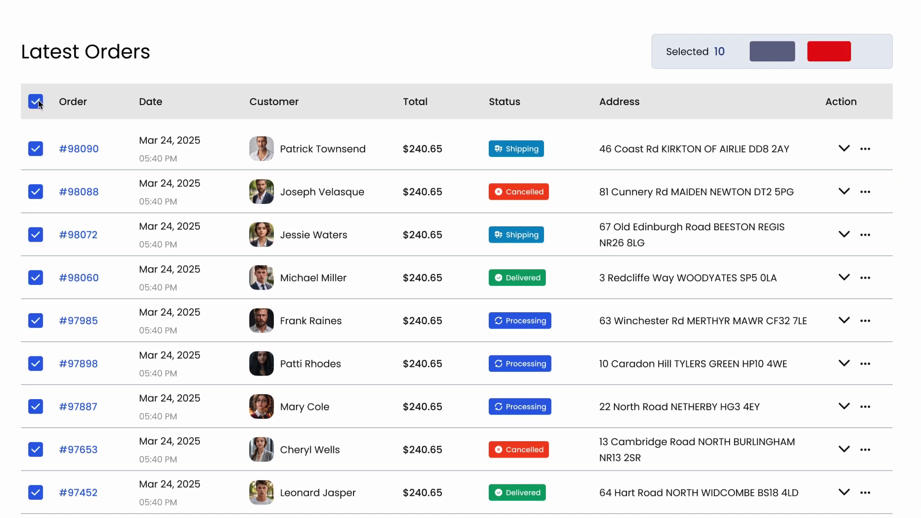
left_click(38, 103)
left_click(38, 102)
Uncheck and recheck the first order row while all rows are selected, and clear everything with the header checkbox
left_click(35, 144)
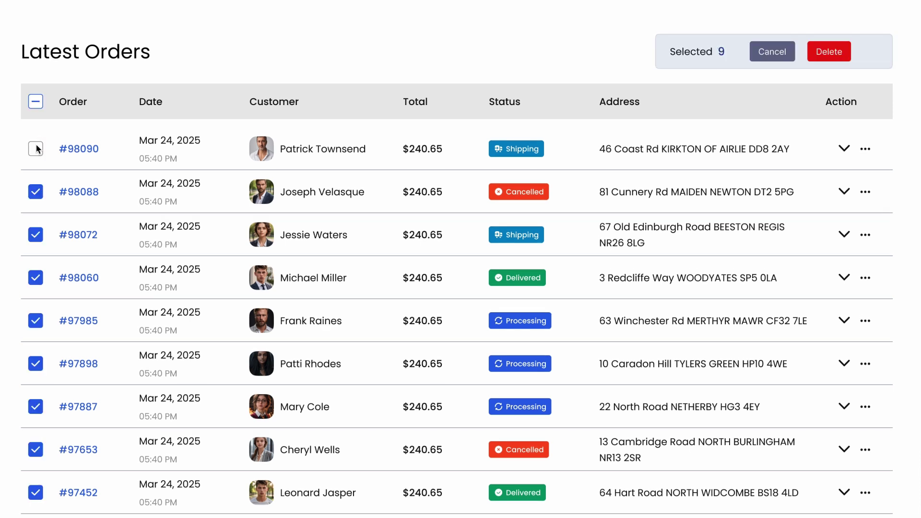
left_click(36, 147)
left_click(37, 105)
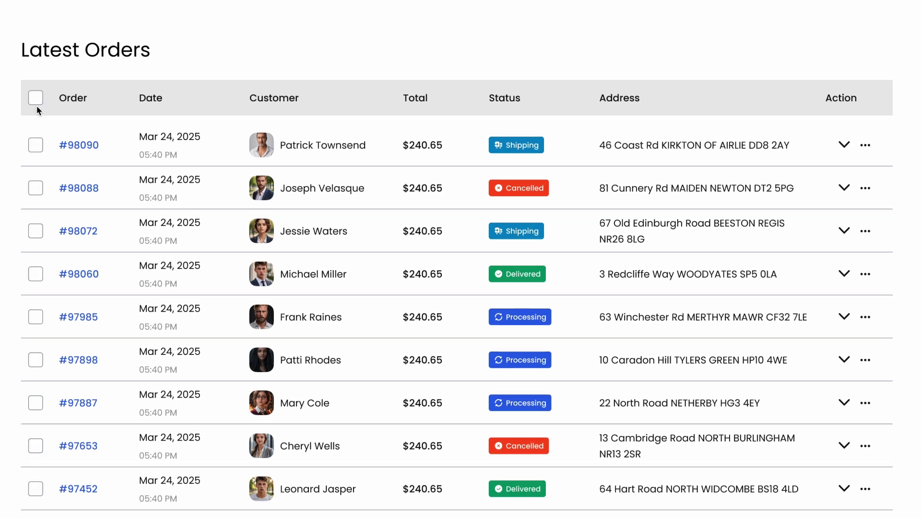
Test individual row selection by checking and unchecking the second and third order rows, and toggling the first row
left_click(37, 190)
left_click(37, 236)
left_click(36, 236)
left_click(35, 193)
left_click(36, 145)
Toggle the header checkbox to select all rows, inspect the whole table, and clear the selection
left_click(35, 102)
left_click(36, 102)
left_click(35, 97)
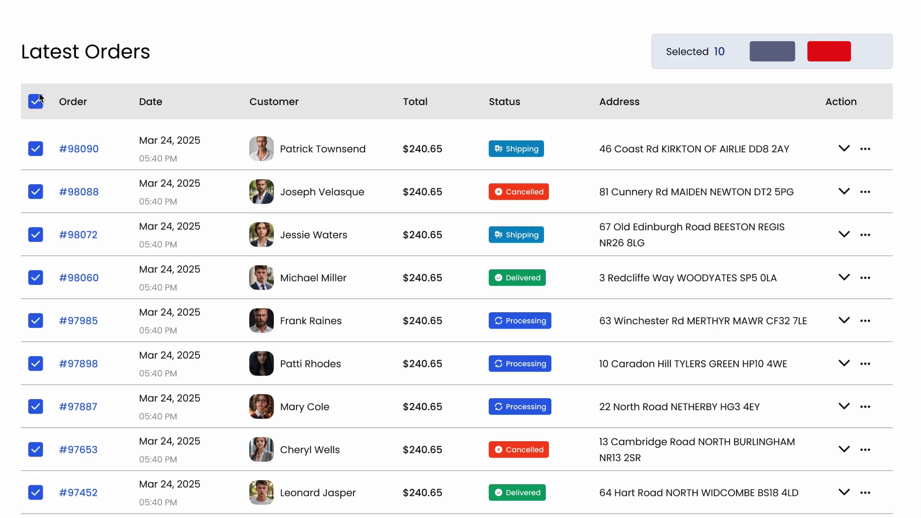
scroll(51, 168, "down", 3)
scroll(51, 168, "up", 3)
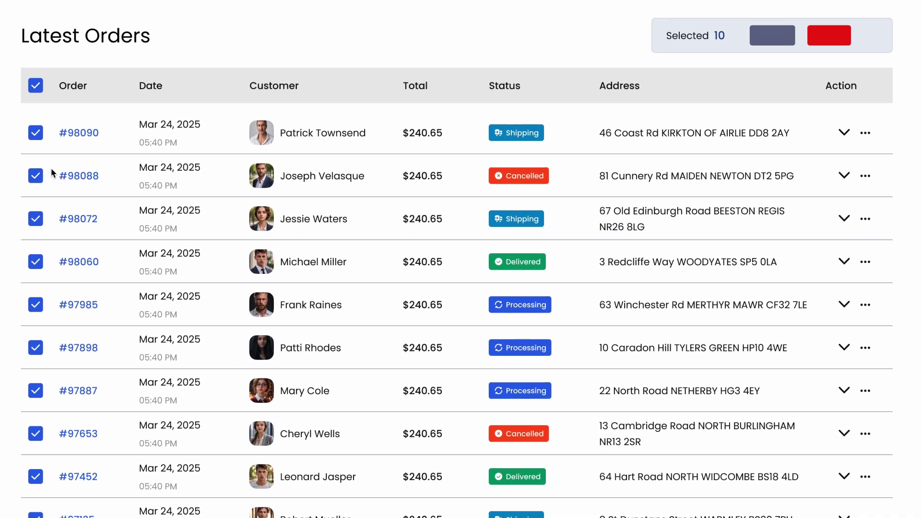
left_click(35, 102)
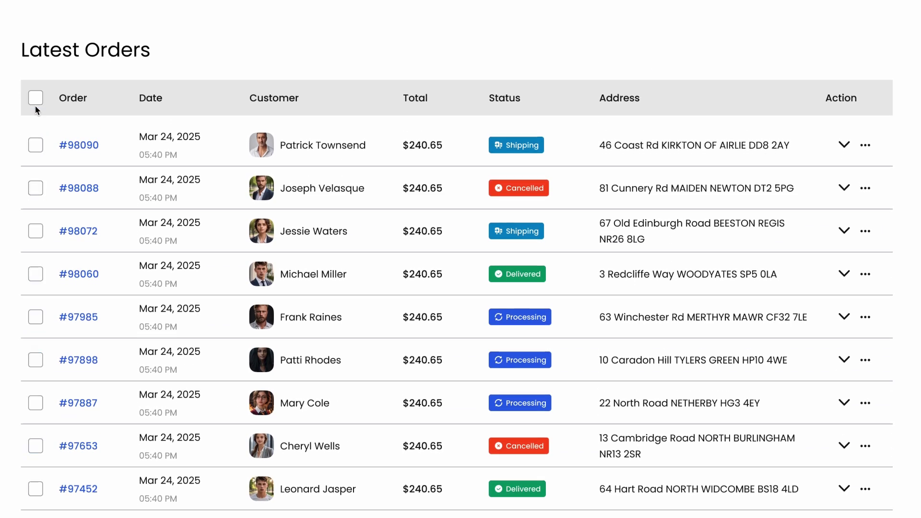
Check the first five order rows one by one to test the selected count and partial state
left_click(36, 145)
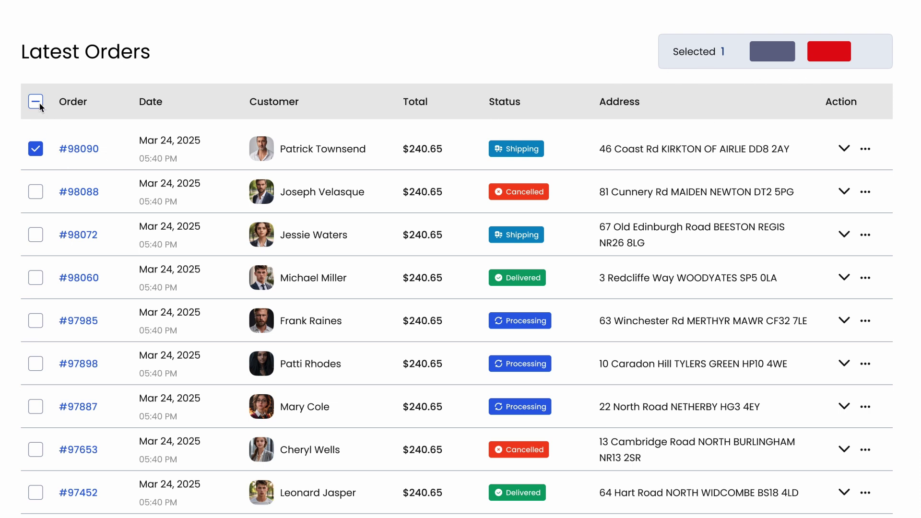
left_click(37, 194)
left_click(34, 239)
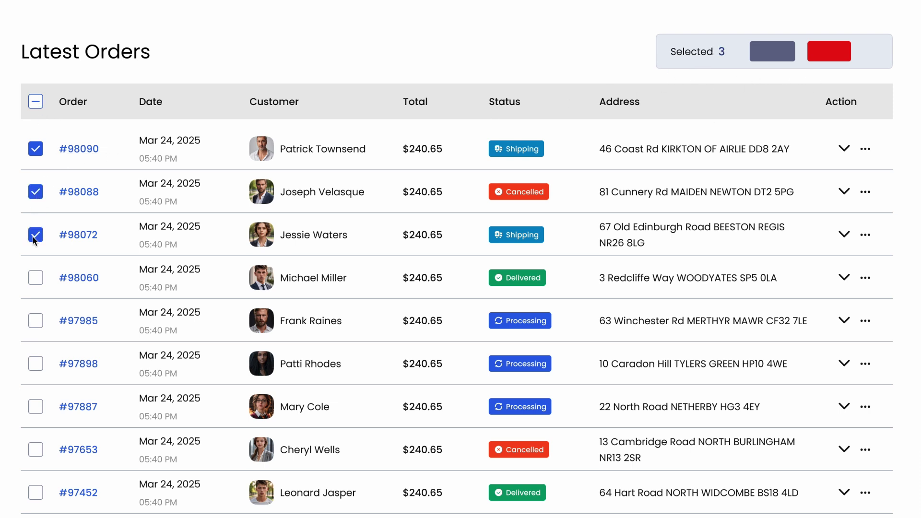
left_click(37, 278)
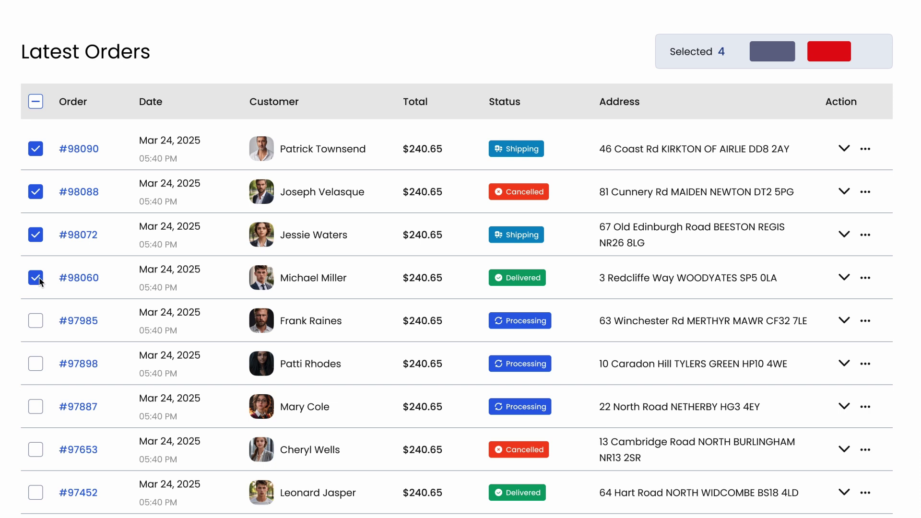
left_click(39, 323)
Test the header checkbox on the five-row selection by toggling all rows off and on
left_click(38, 102)
left_click(38, 102)
left_click(37, 103)
left_click(36, 98)
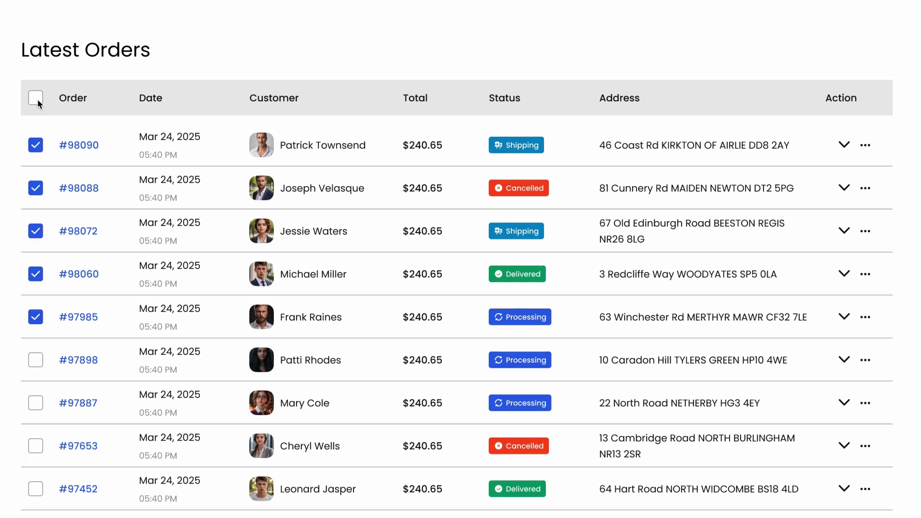
Uncheck and recheck the first row, and replace the full selection with only the second order row
left_click(38, 146)
left_click(37, 147)
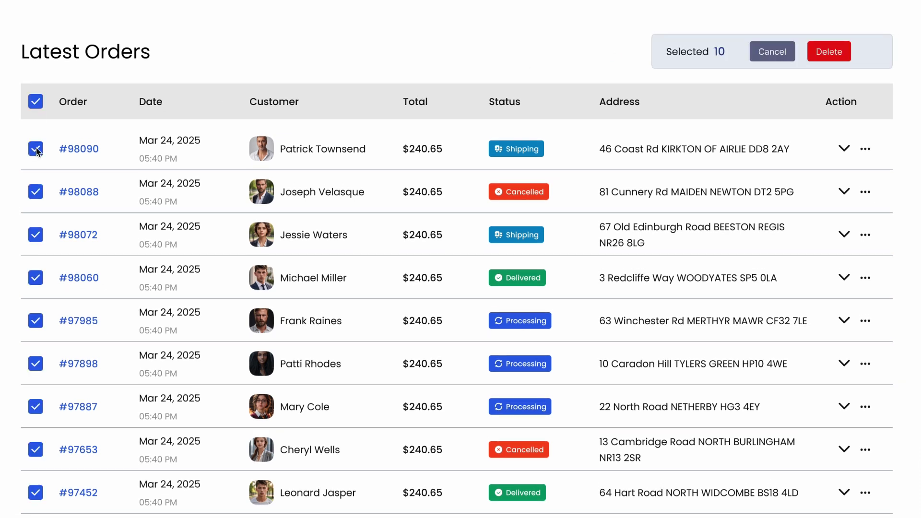
left_click(37, 103)
left_click(36, 188)
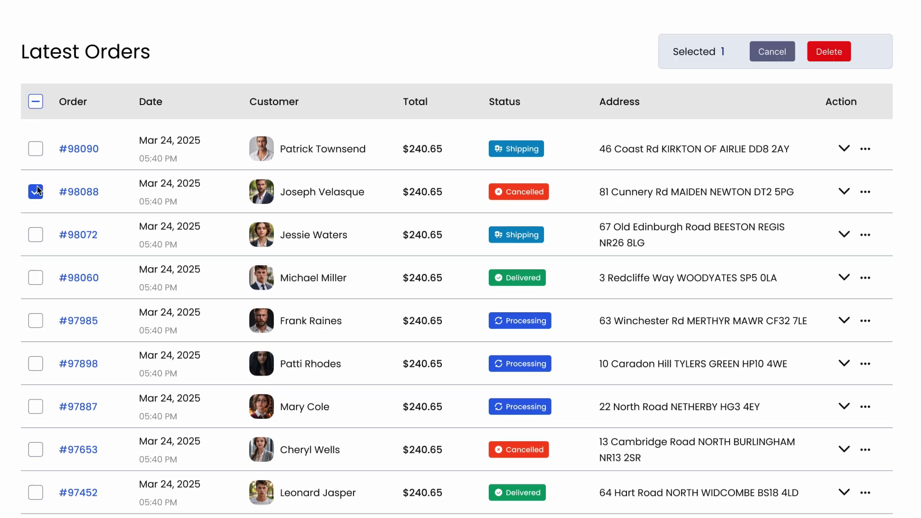
Add the third order row to the selection, clear it with the header checkbox, and toggle all rows on and off repeatedly
left_click(36, 235)
left_click(37, 103)
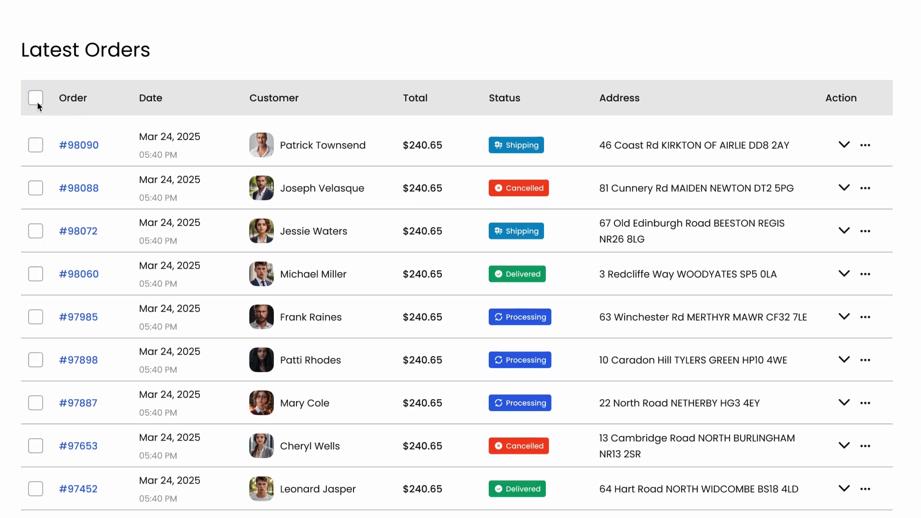
left_click(37, 98)
left_click(38, 104)
left_click(38, 104)
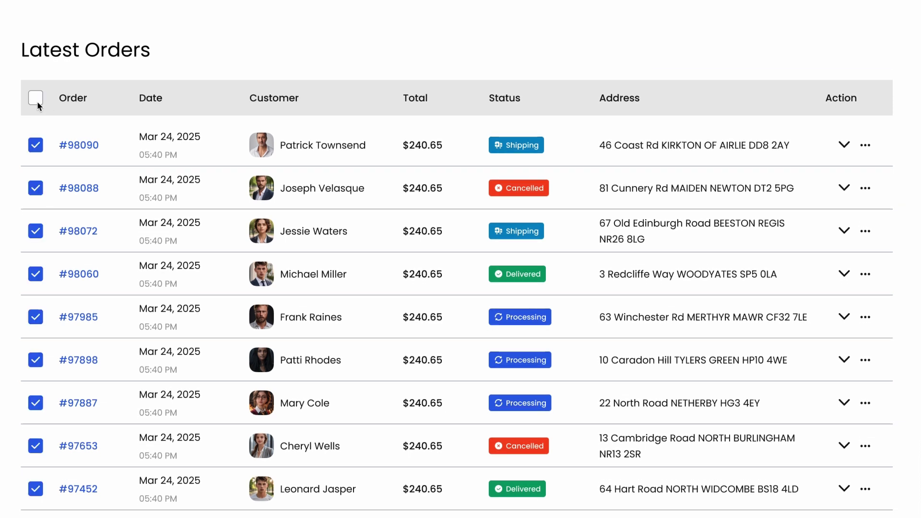
left_click(38, 104)
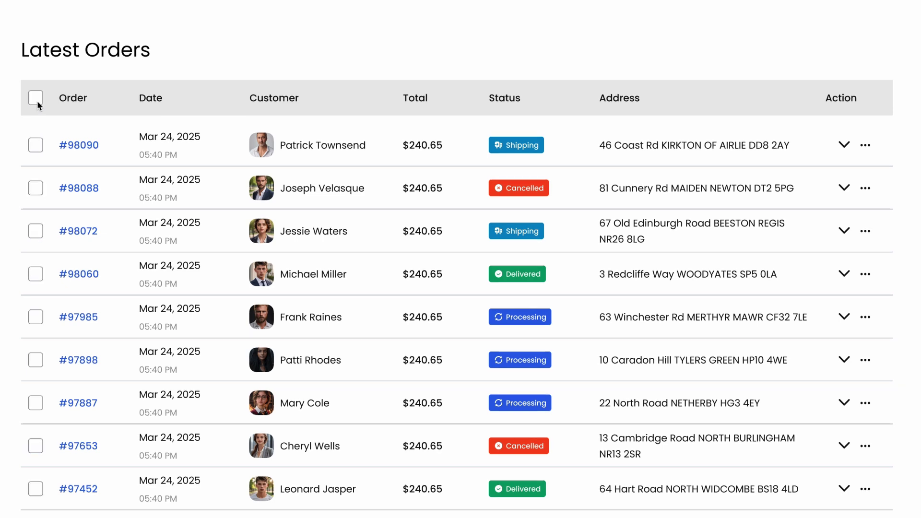
left_click(36, 101)
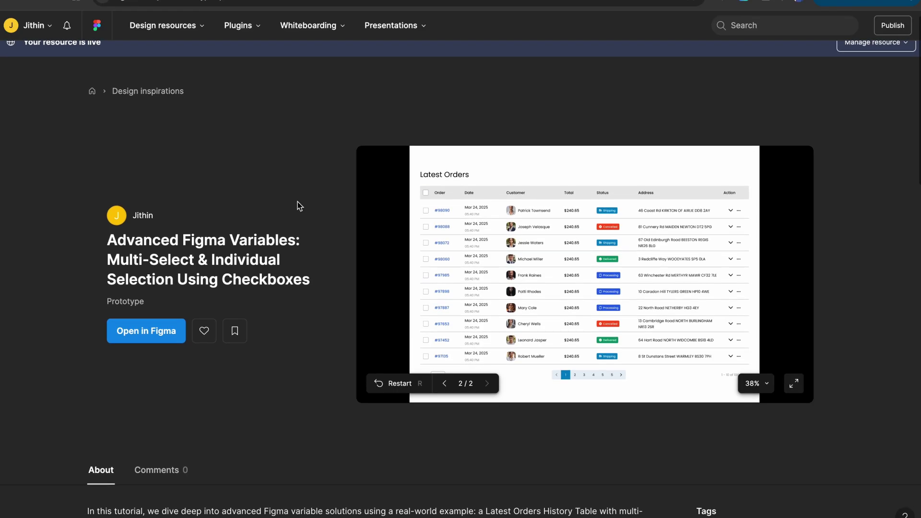
Examine the published prototype's Figma Community page, including its table preview, description, tags, similar resources and comments section
scroll(298, 206, "down", 8)
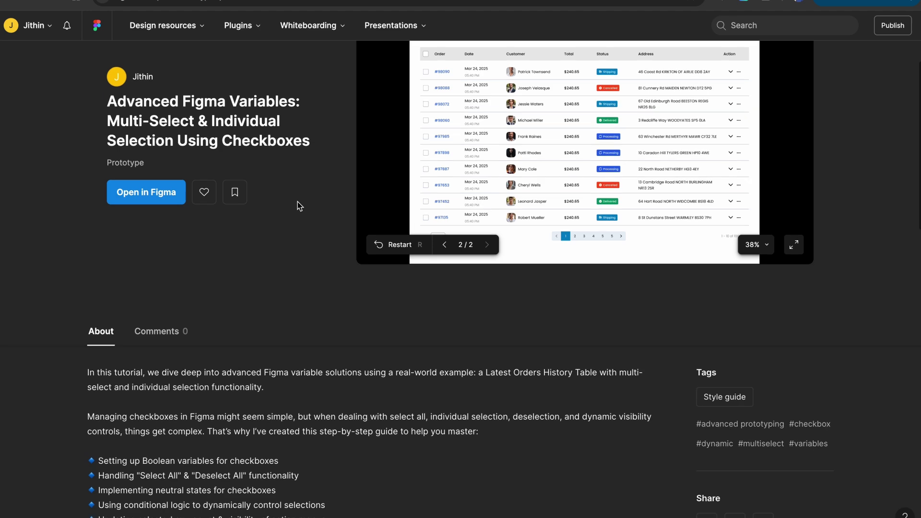
scroll(298, 205, "up", 2)
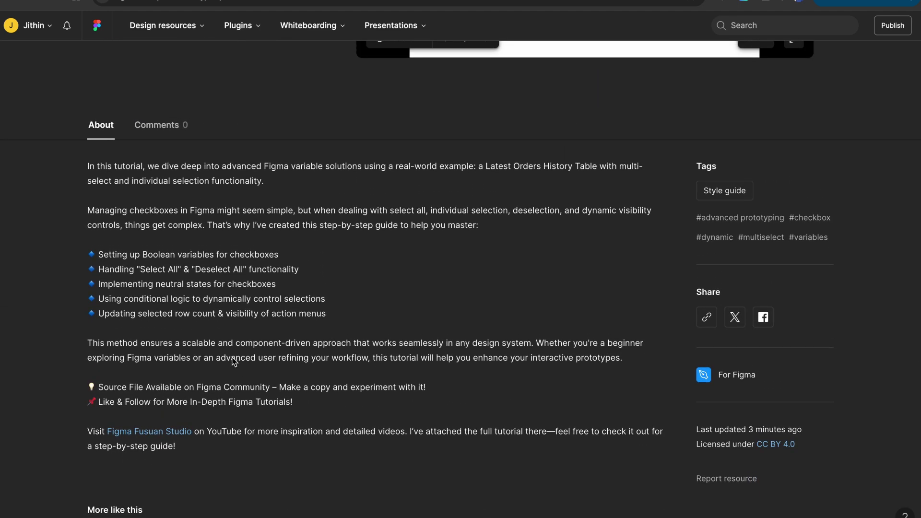
scroll(183, 436, "up", 6)
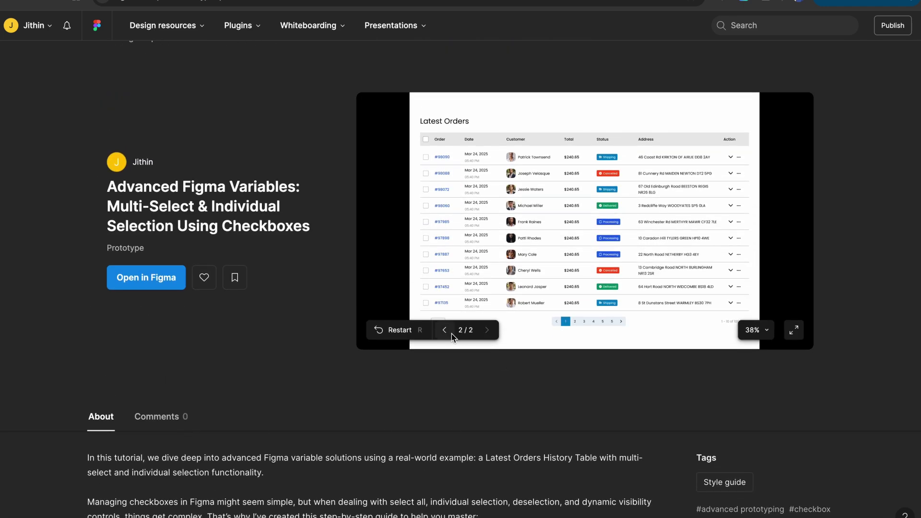
left_click(452, 332)
left_click(488, 330)
scroll(487, 330, "down", 1)
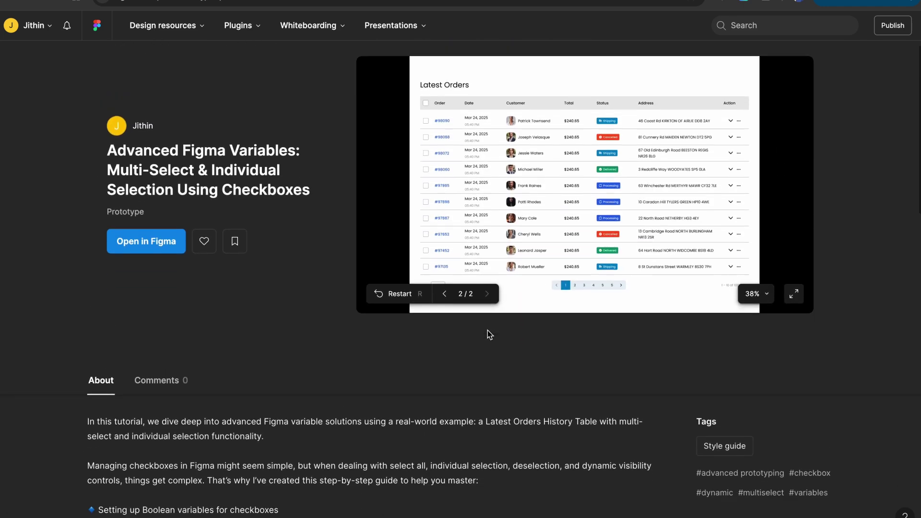
scroll(487, 331, "down", 3)
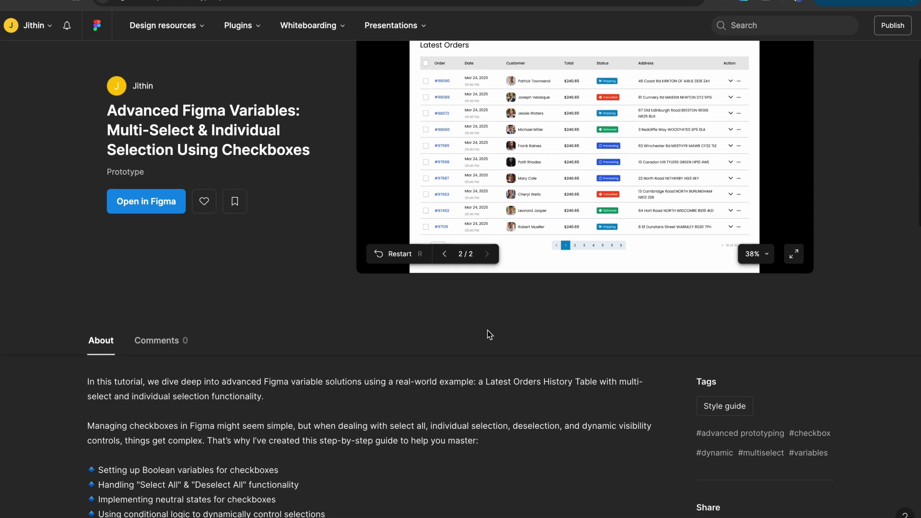
scroll(488, 331, "down", 4)
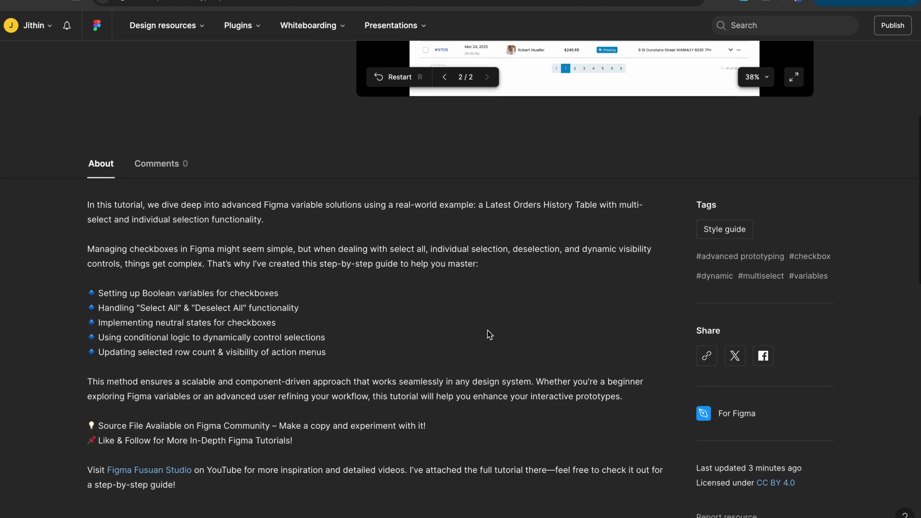
scroll(488, 330, "down", 3)
scroll(488, 330, "up", 4)
scroll(487, 330, "up", 8)
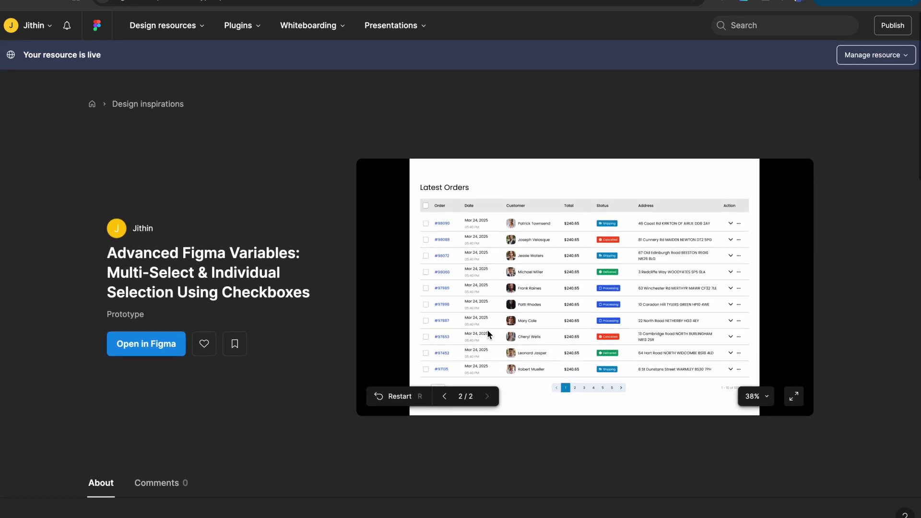
scroll(488, 330, "down", 2)
scroll(488, 330, "down", 5)
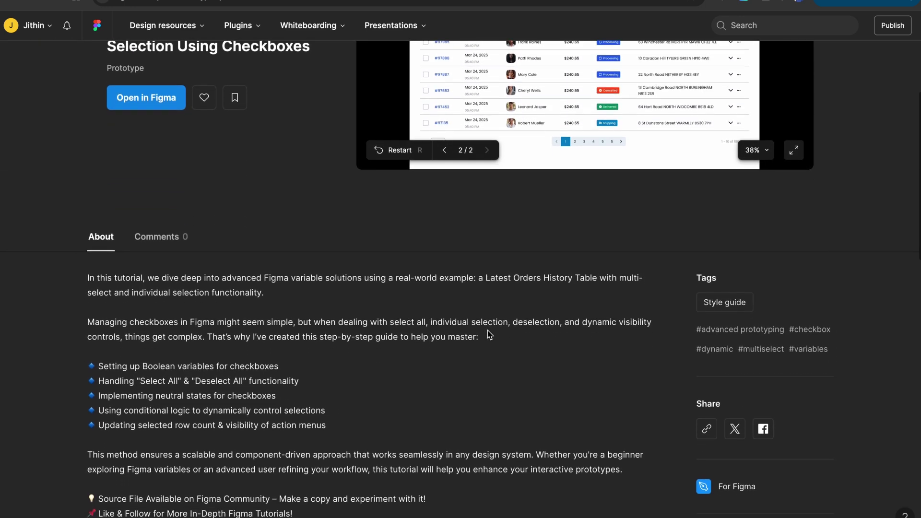
scroll(487, 330, "down", 3)
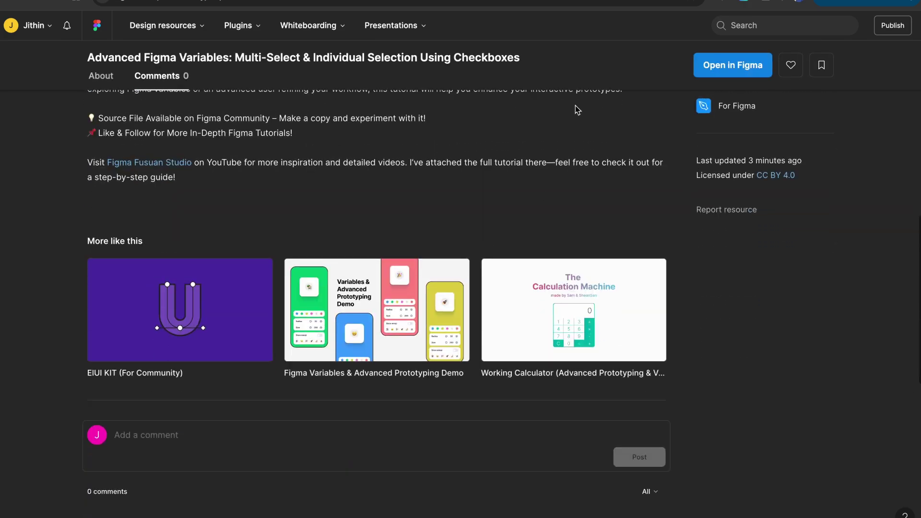
scroll(574, 106, "up", 15)
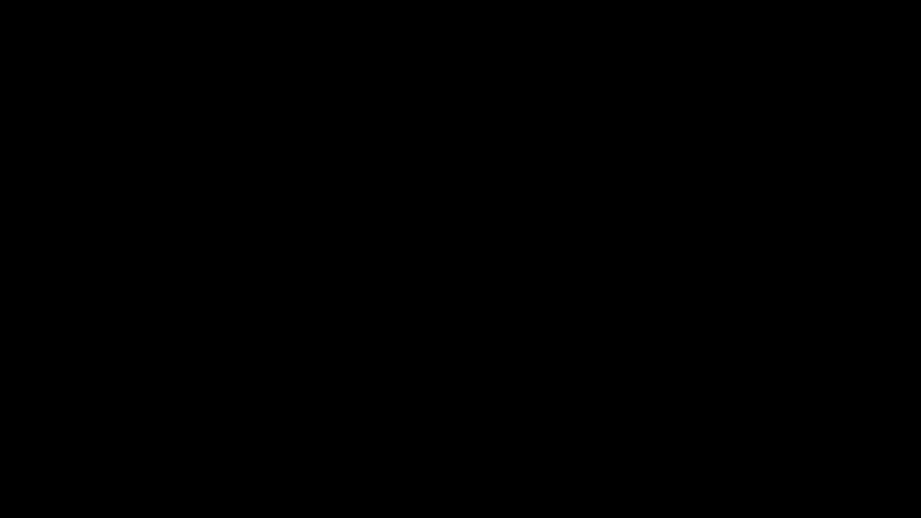